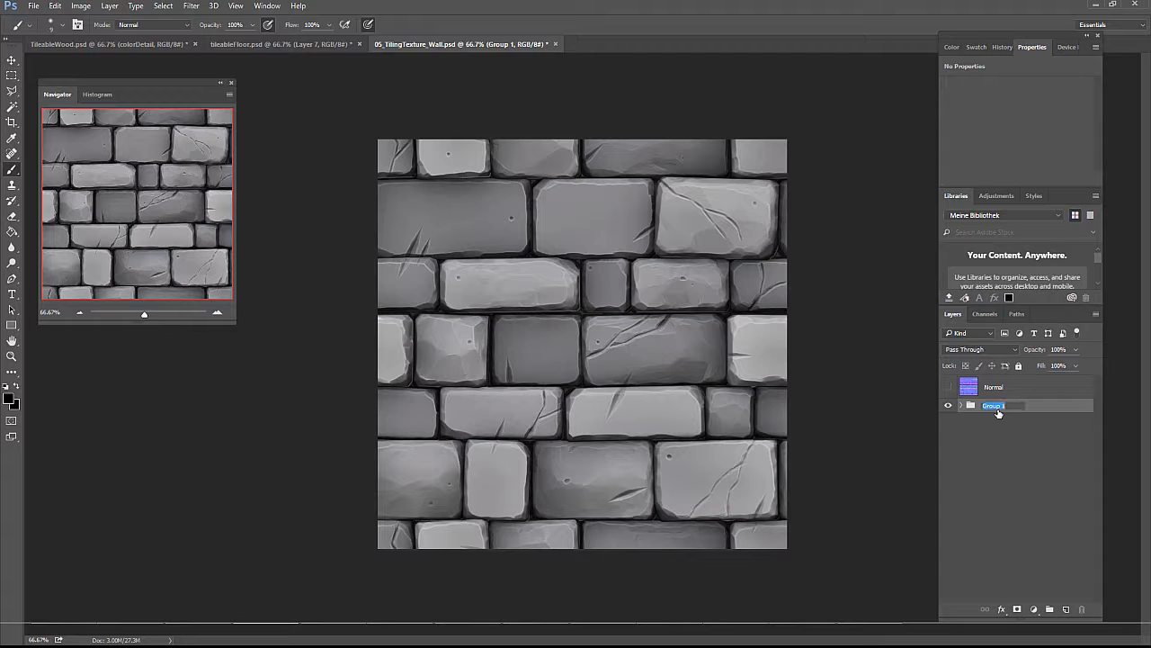
Step: Rename the existing layer group as Lighting and nest it inside a new group named ColorMap
text(Lighting)
key(Return)
key(ctrl+g)
double_click(993, 405)
text(ColorMap)
key(Return)
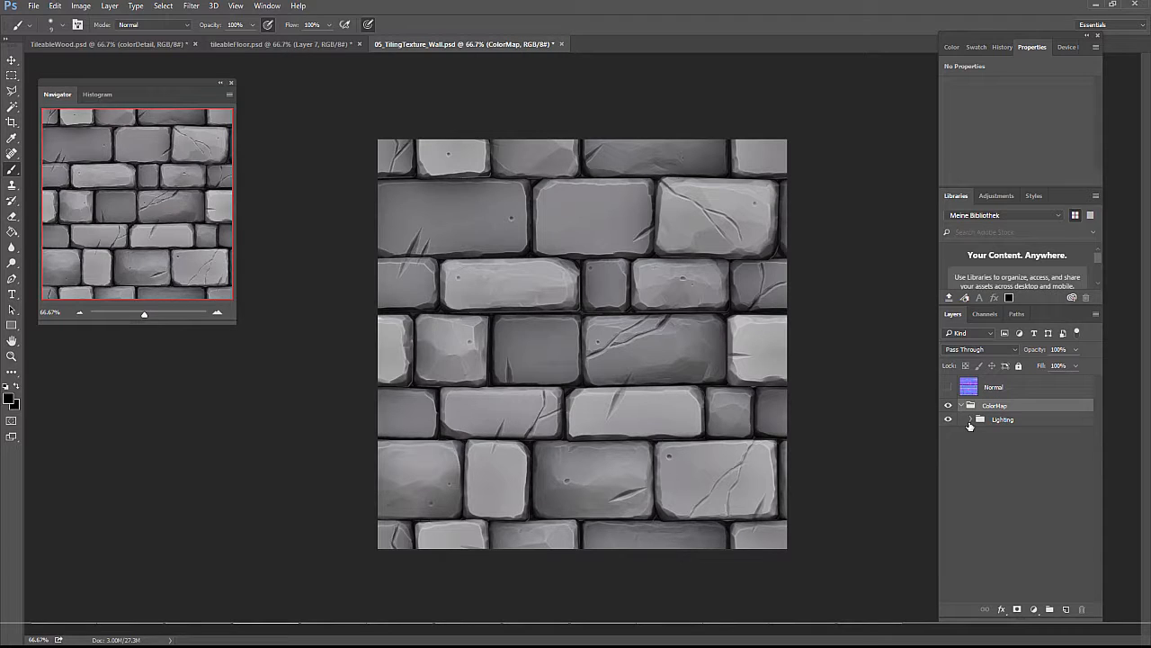
Step: Add an empty layer above Lighting inside ColorMap and put it in a new group named ColorInformation
click(970, 420)
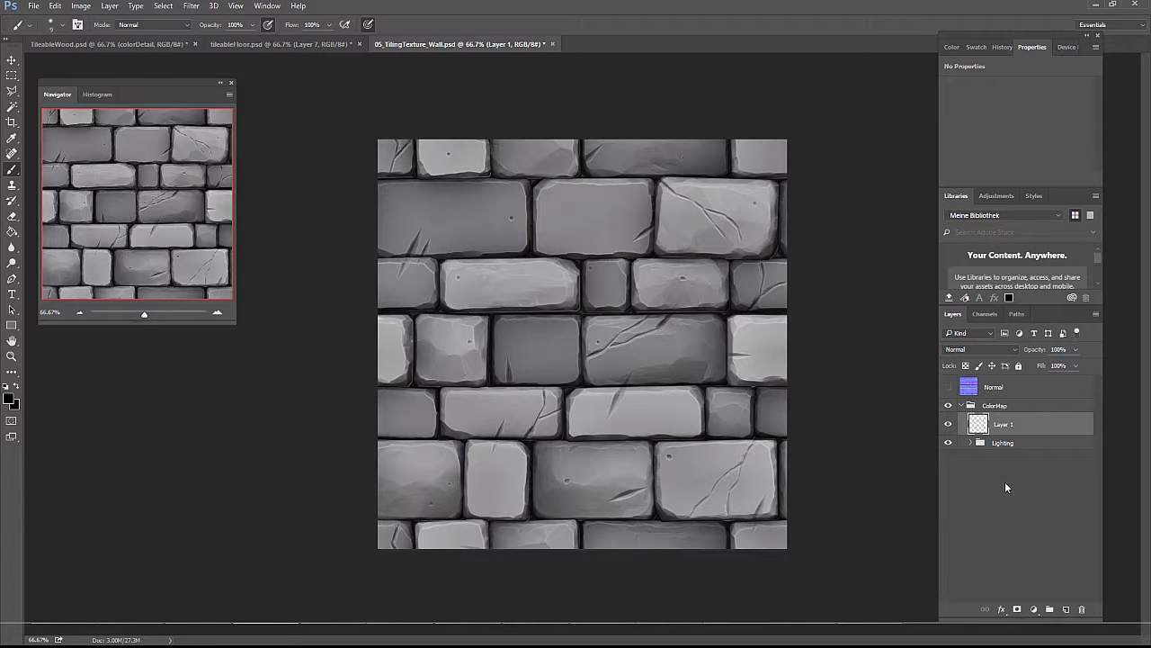
key(ctrl+g)
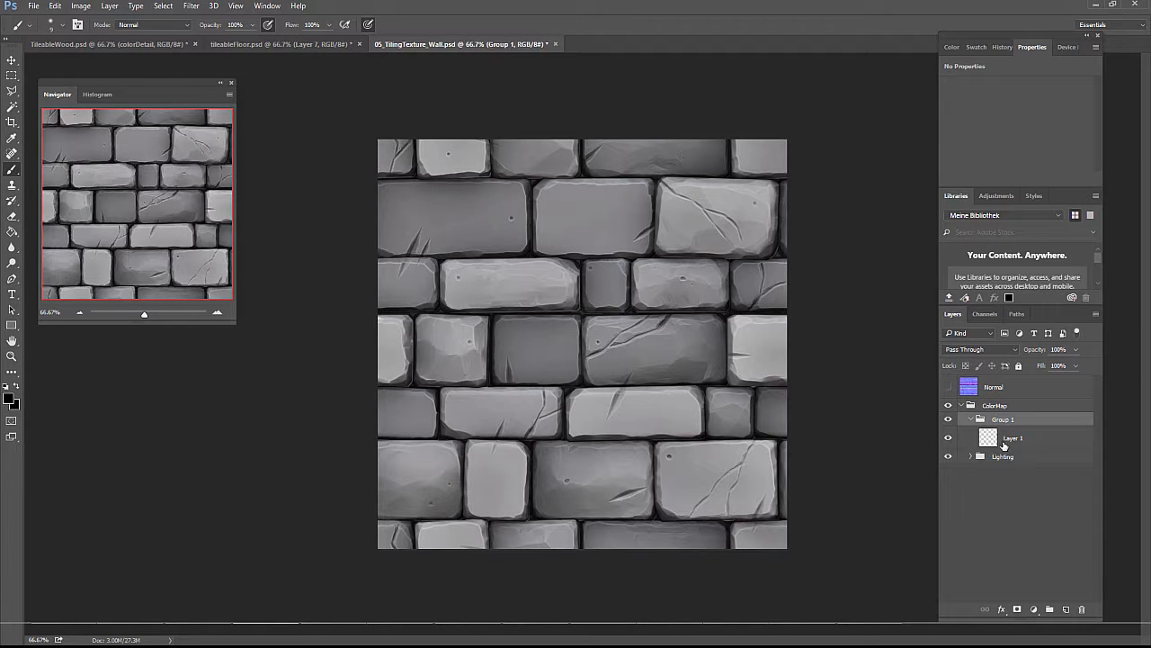
double_click(1013, 420)
text(ColorInformation)
click(1013, 439)
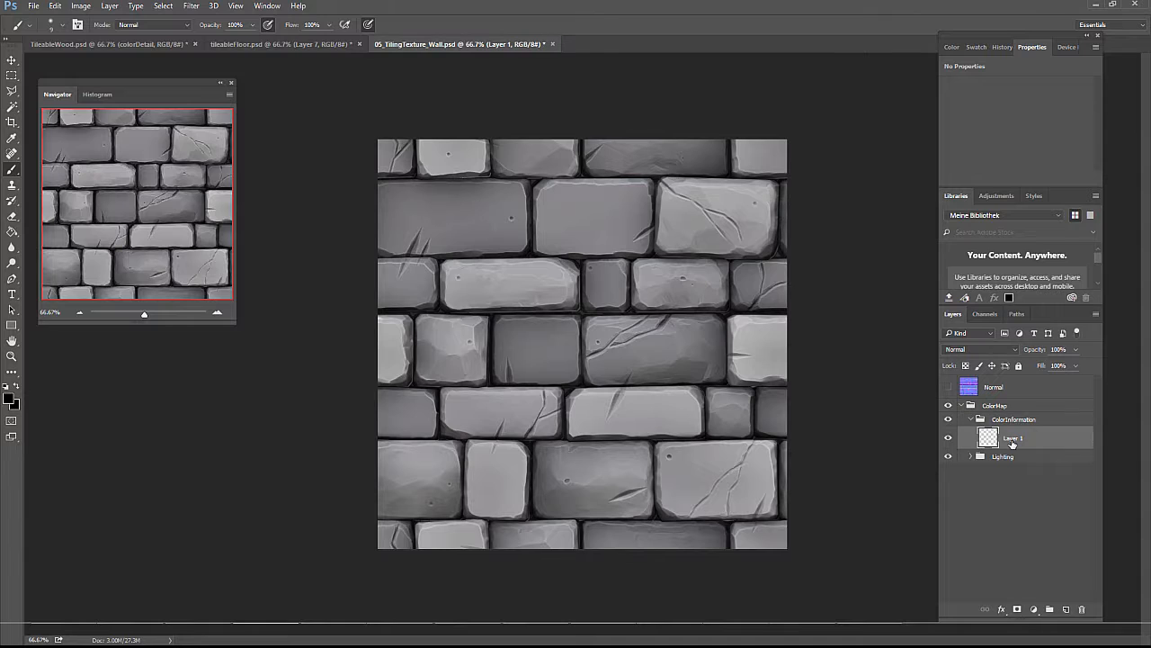
Step: Set the foreground colour to a muted, desaturated orange-brown
click(950, 47)
mouse_move(1017, 145)
mouse_down()
mouse_move(968, 142)
mouse_move(954, 160)
mouse_up()
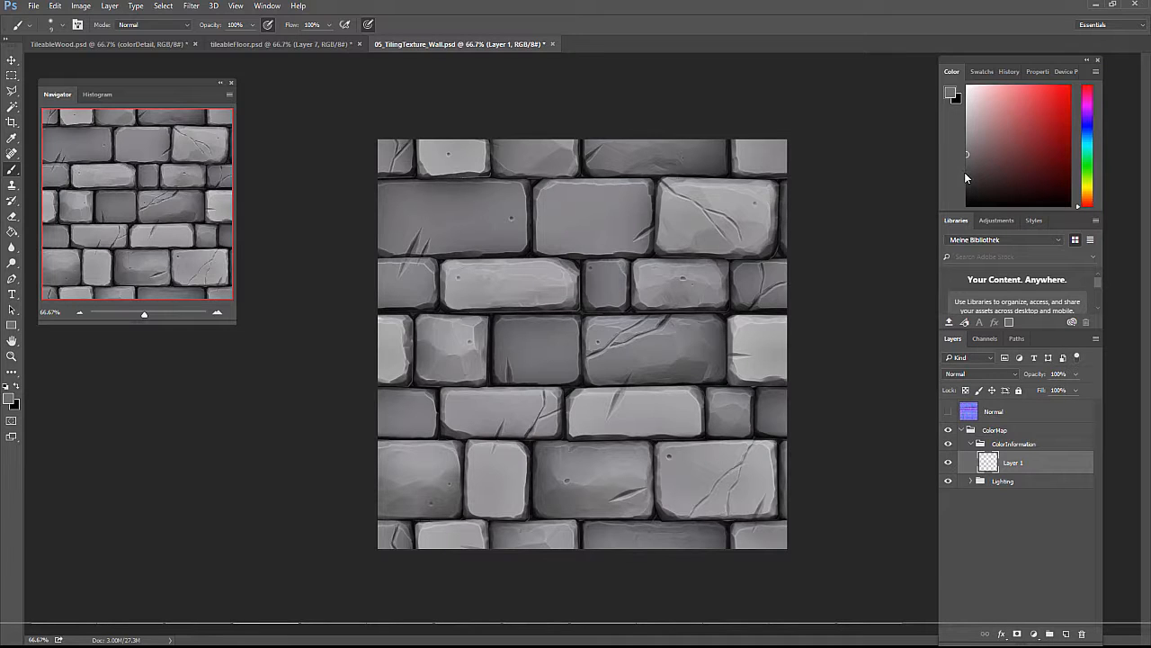
click(1085, 196)
drag(1087, 201, 1088, 200)
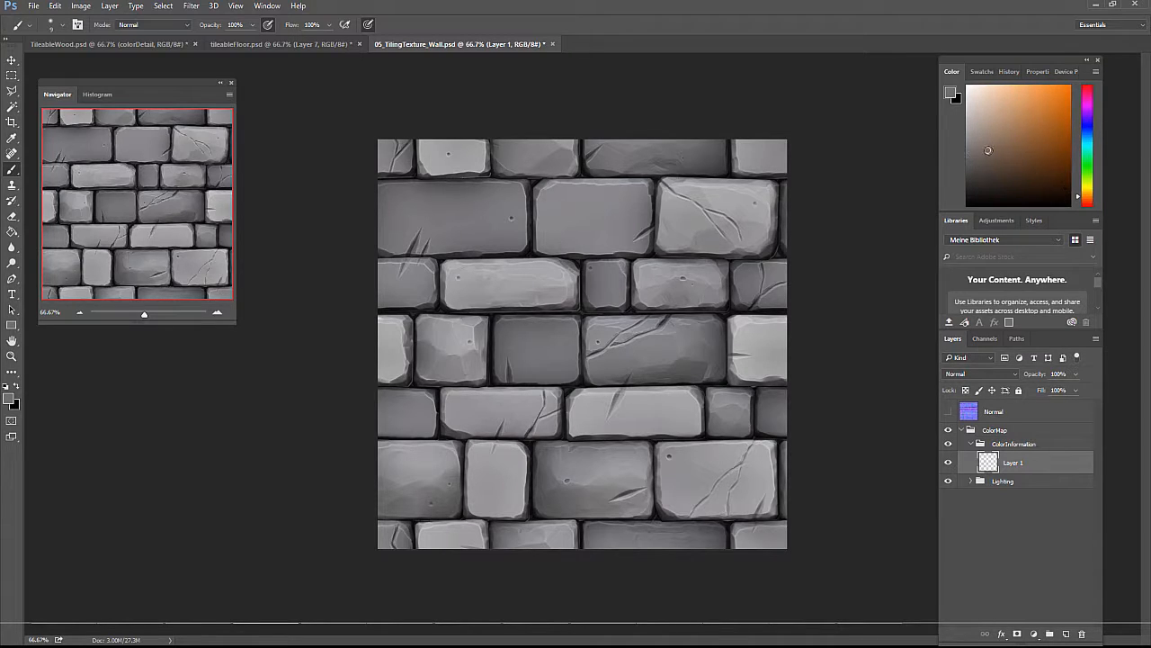
drag(988, 151, 982, 156)
mouse_move(939, 133)
mouse_down()
mouse_move(855, 134)
mouse_move(931, 159)
mouse_up()
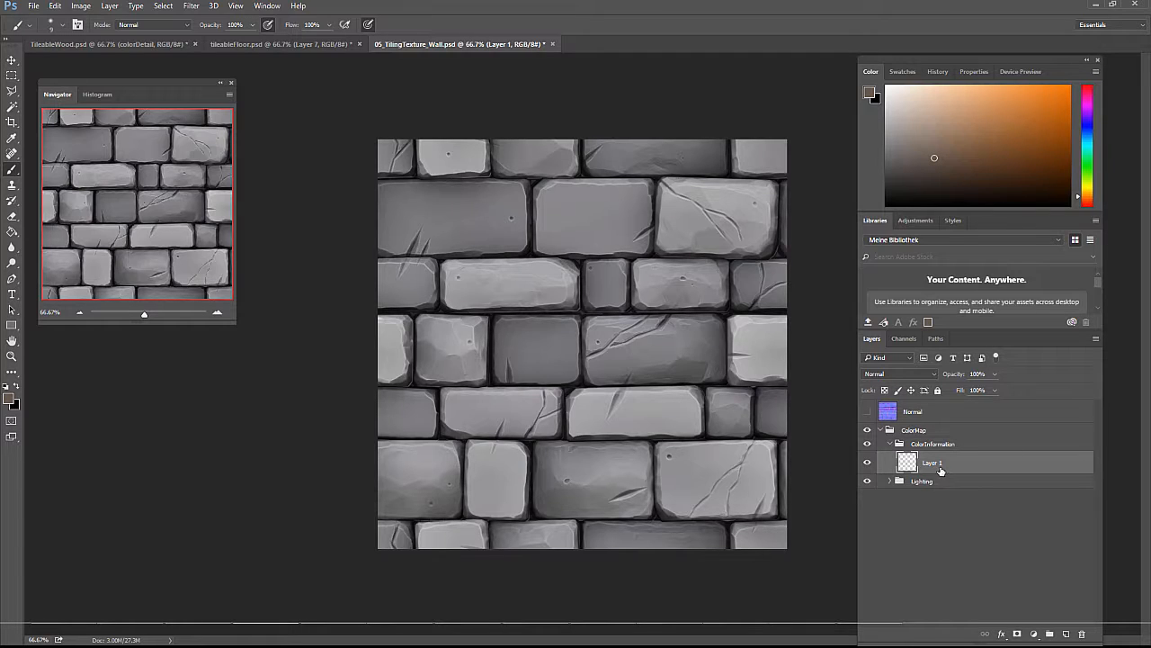
Step: Rename the empty layer in ColorInformation as BaseColor and set its blend mode to Hard Light
double_click(933, 464)
text(BaseColor)
key(Return)
click(905, 374)
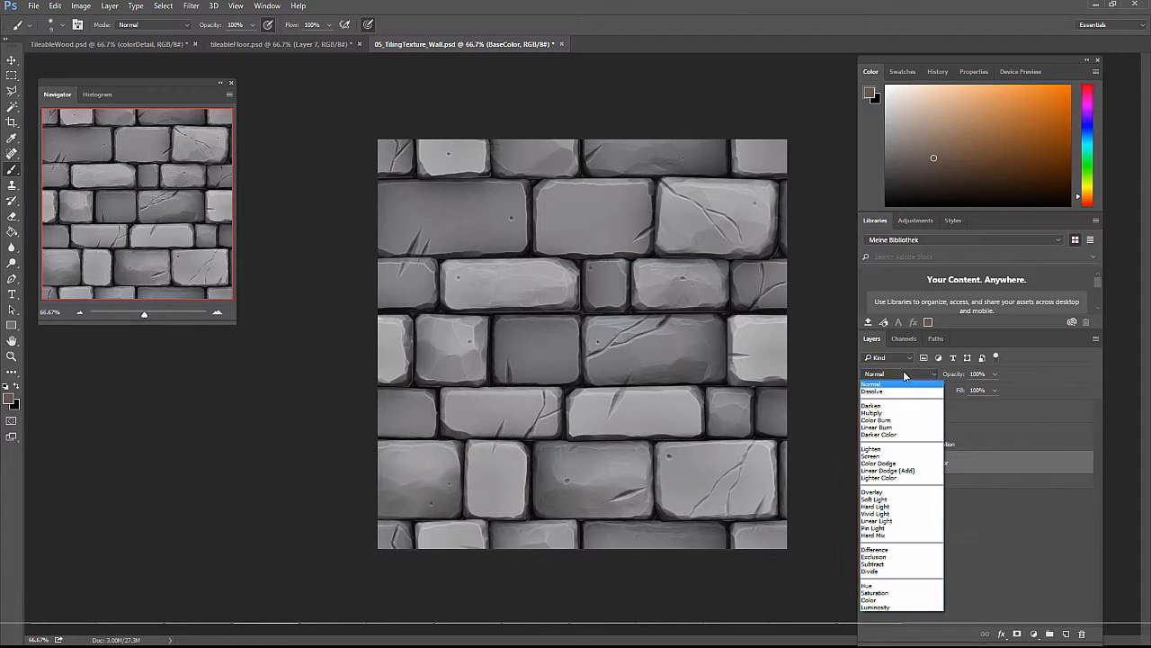
click(885, 506)
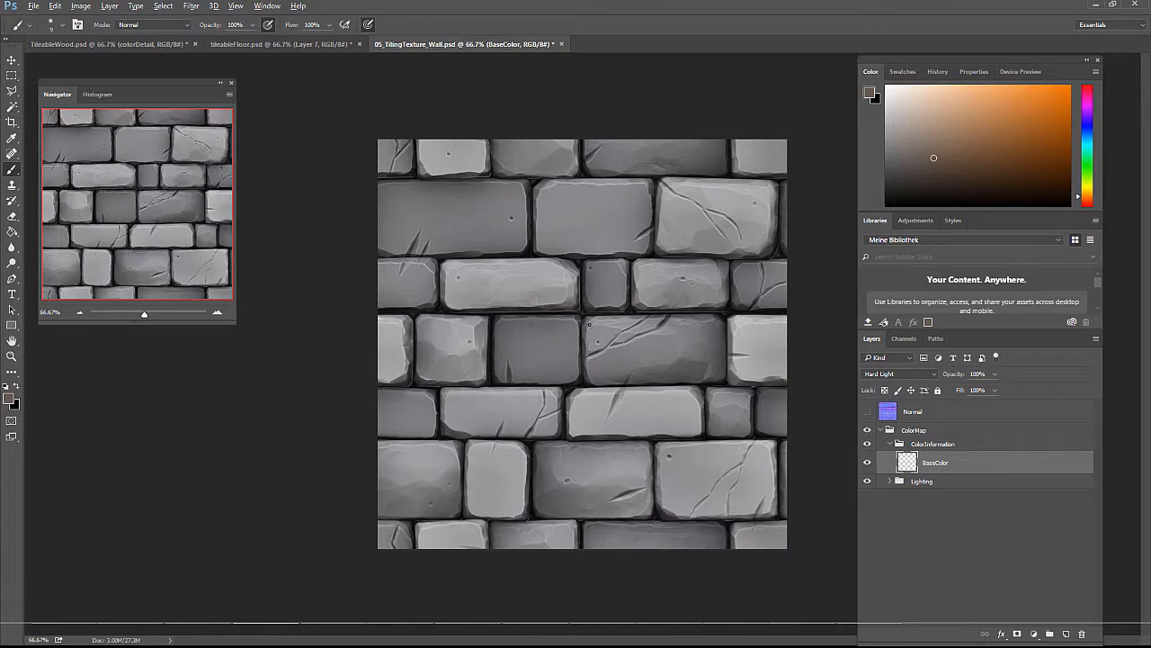
Step: Fill the BaseColor layer with the brown and refine the fill to a darker, muted brown
key(alt+BackSpace)
mouse_move(931, 163)
mouse_down()
mouse_move(926, 171)
mouse_move(951, 175)
mouse_up()
key(alt+BackSpace)
key(alt+BackSpace)
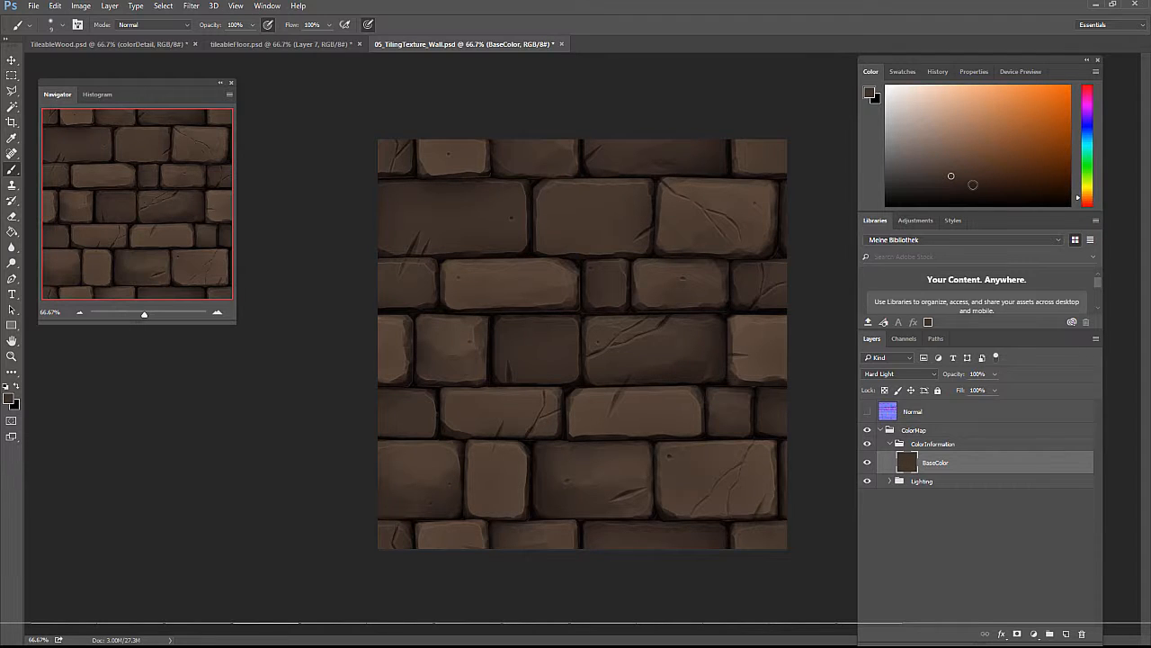
drag(950, 188, 941, 177)
Step: Add a Hue/Saturation adjustment clipped to BaseColor, slightly lowering the saturation and shifting the hue
click(936, 445)
click(935, 462)
click(1034, 634)
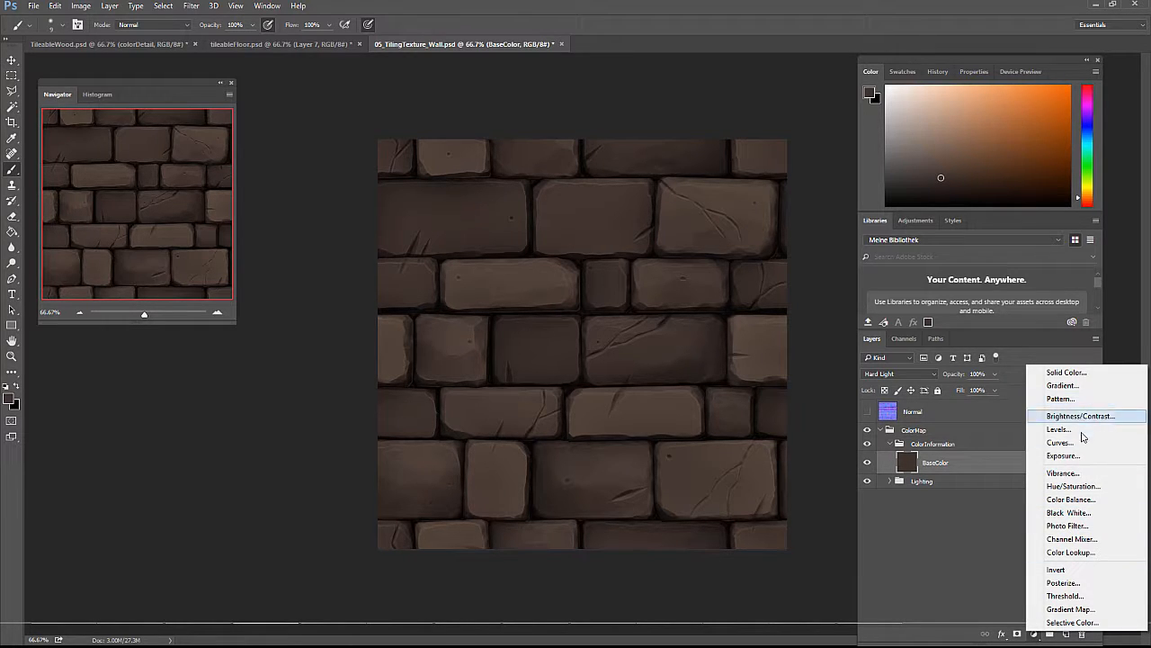
click(1089, 487)
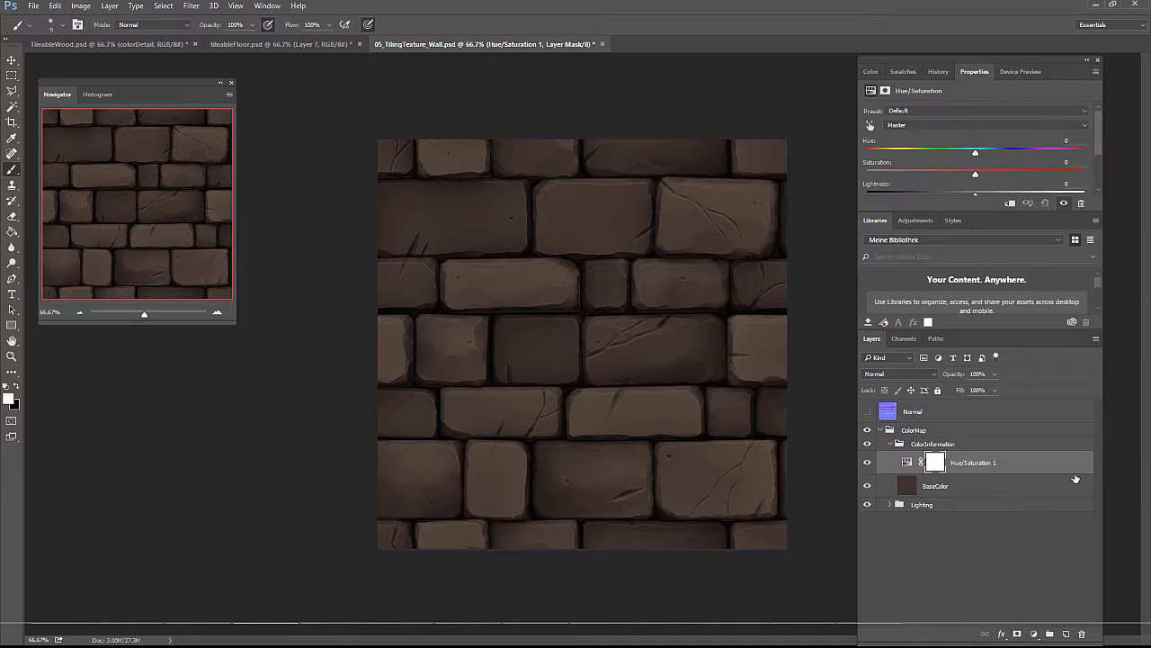
right_click(985, 461)
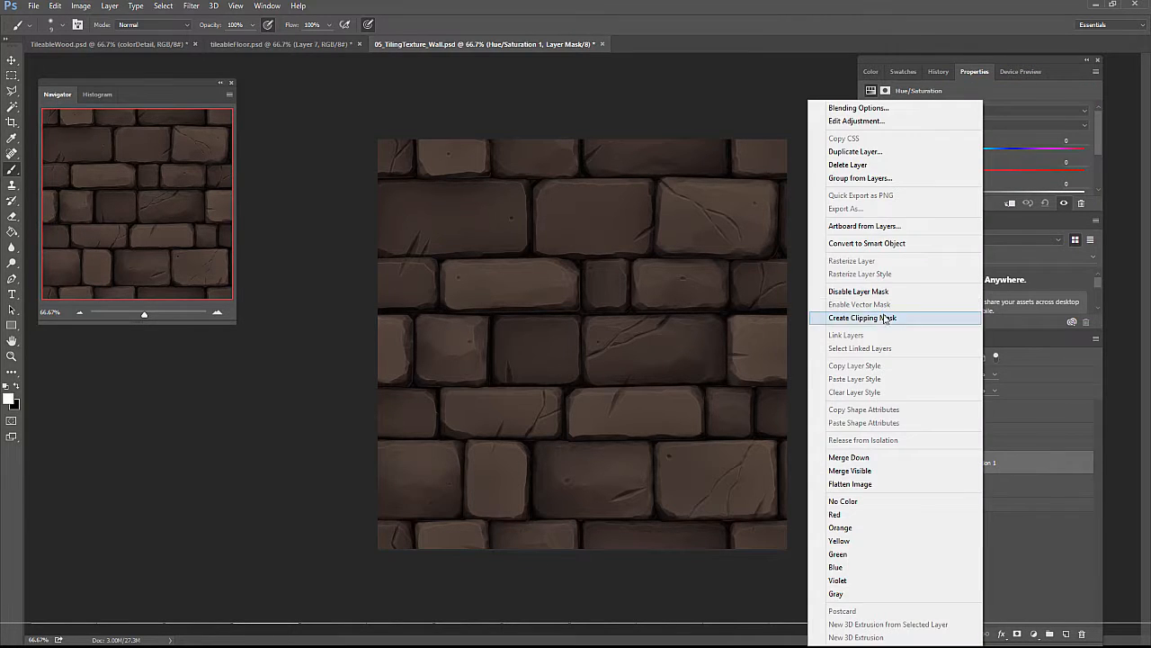
click(900, 317)
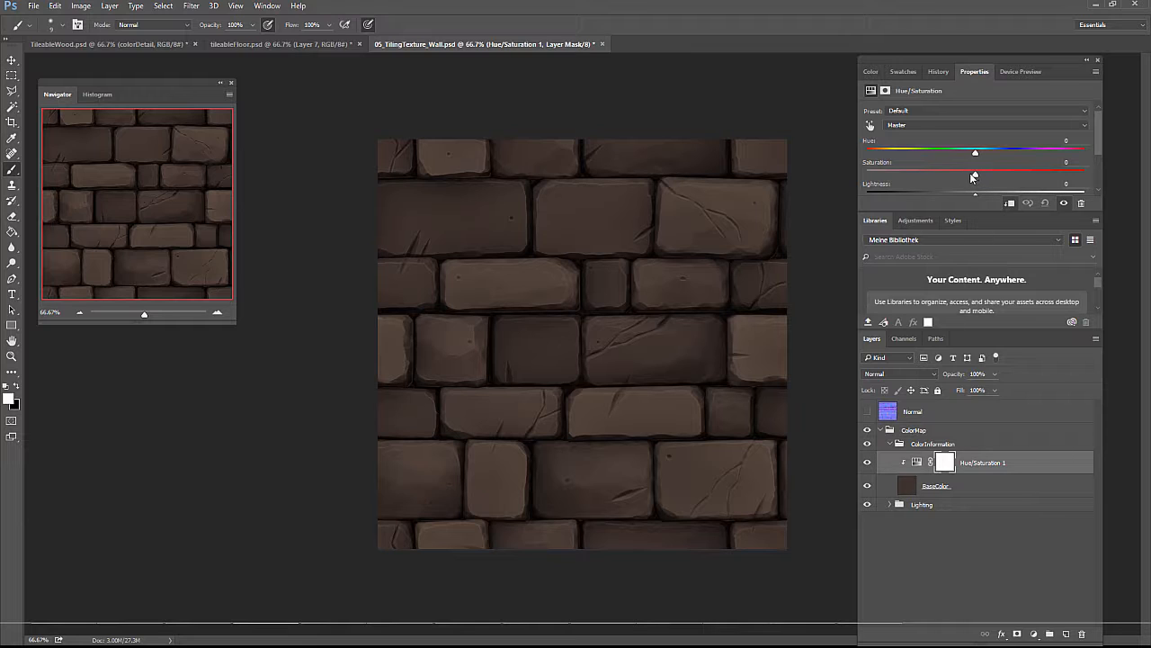
drag(971, 175, 962, 178)
mouse_move(974, 148)
mouse_down()
mouse_move(911, 152)
mouse_move(1036, 140)
mouse_move(927, 141)
mouse_move(986, 130)
mouse_move(971, 130)
mouse_up()
Step: Add a new empty layer above the Hue/Saturation adjustment
click(984, 490)
click(974, 464)
click(1065, 634)
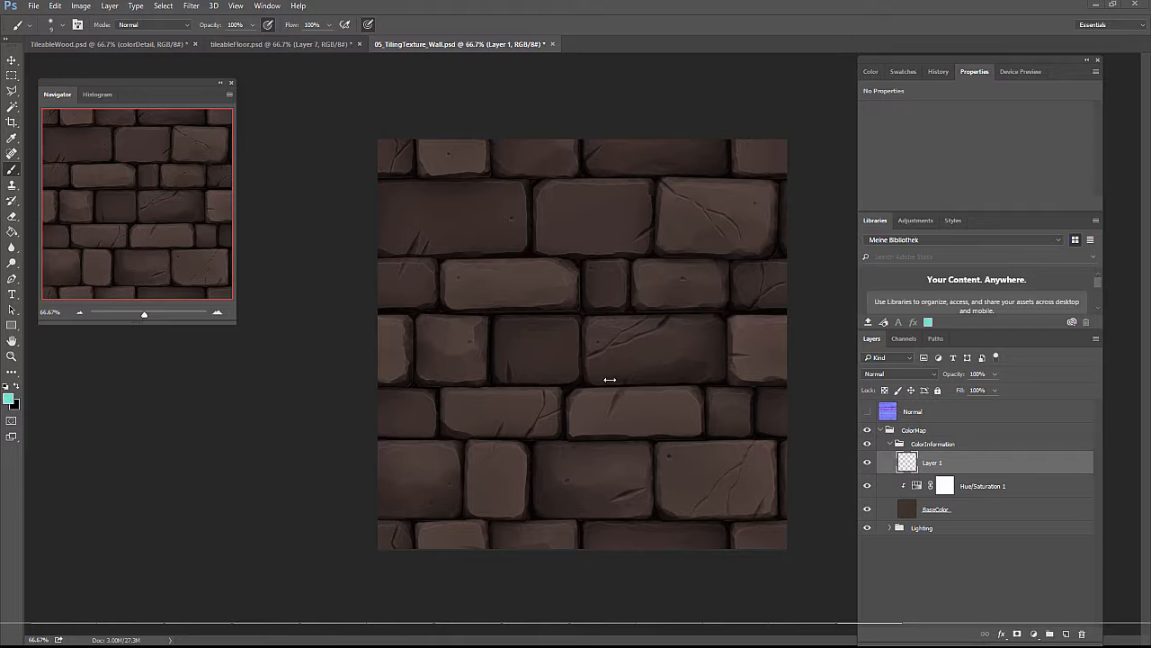
Step: Show the Normal layer and use Color Range to select the cyan top edges of the bricks with Fuzziness 154
click(866, 414)
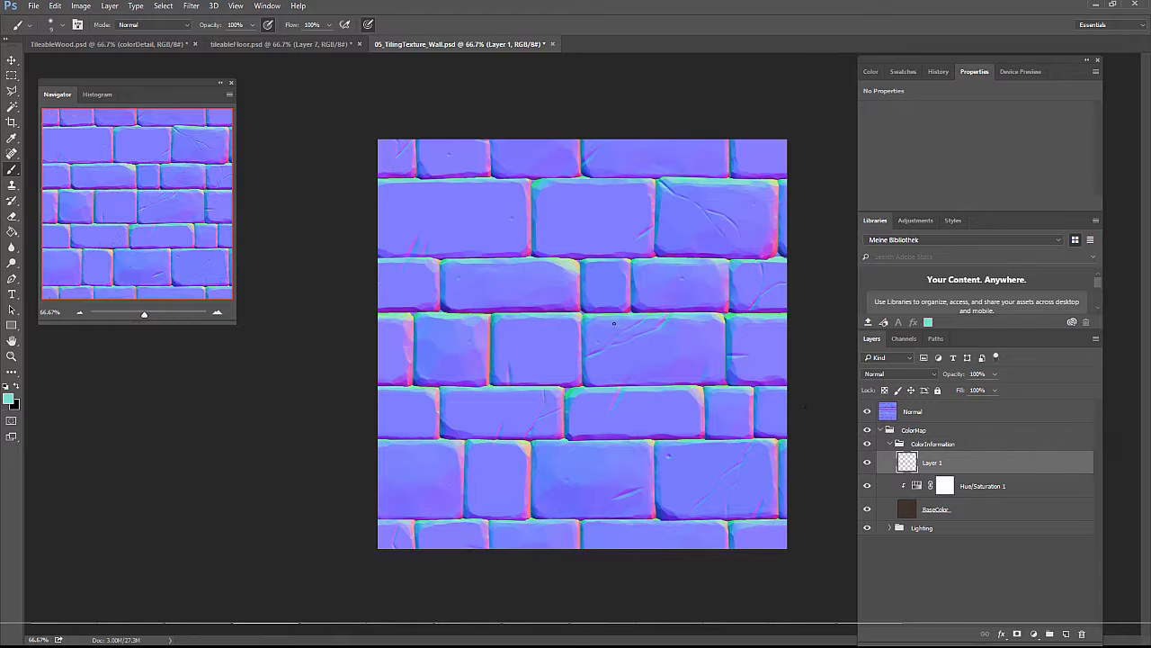
click(163, 6)
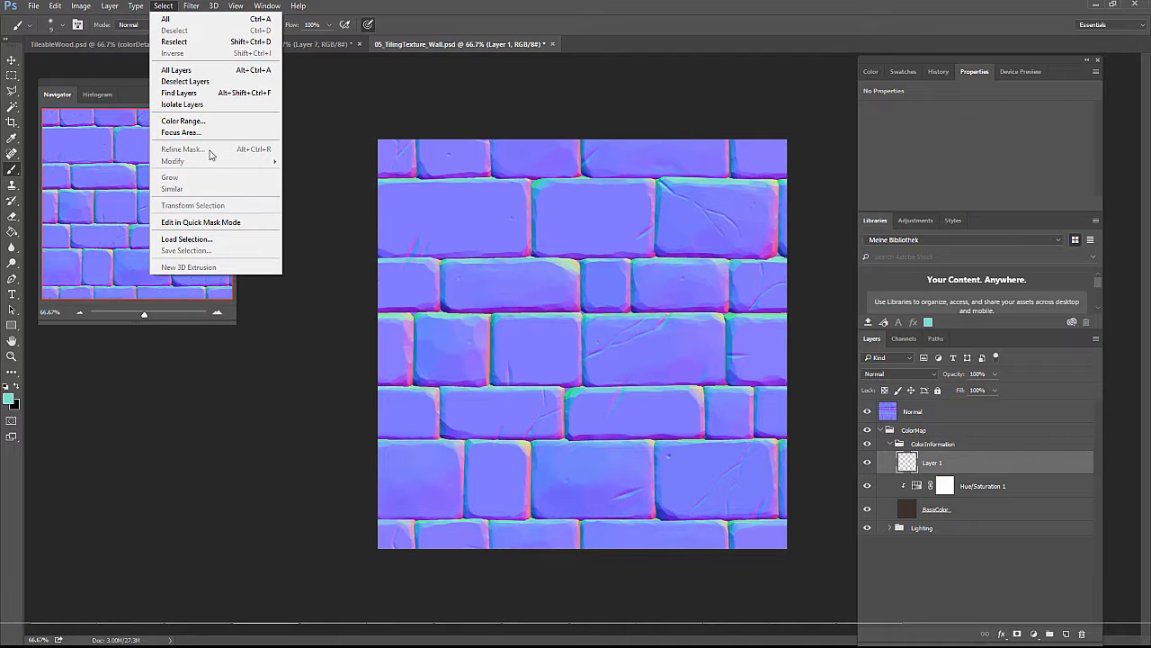
click(209, 120)
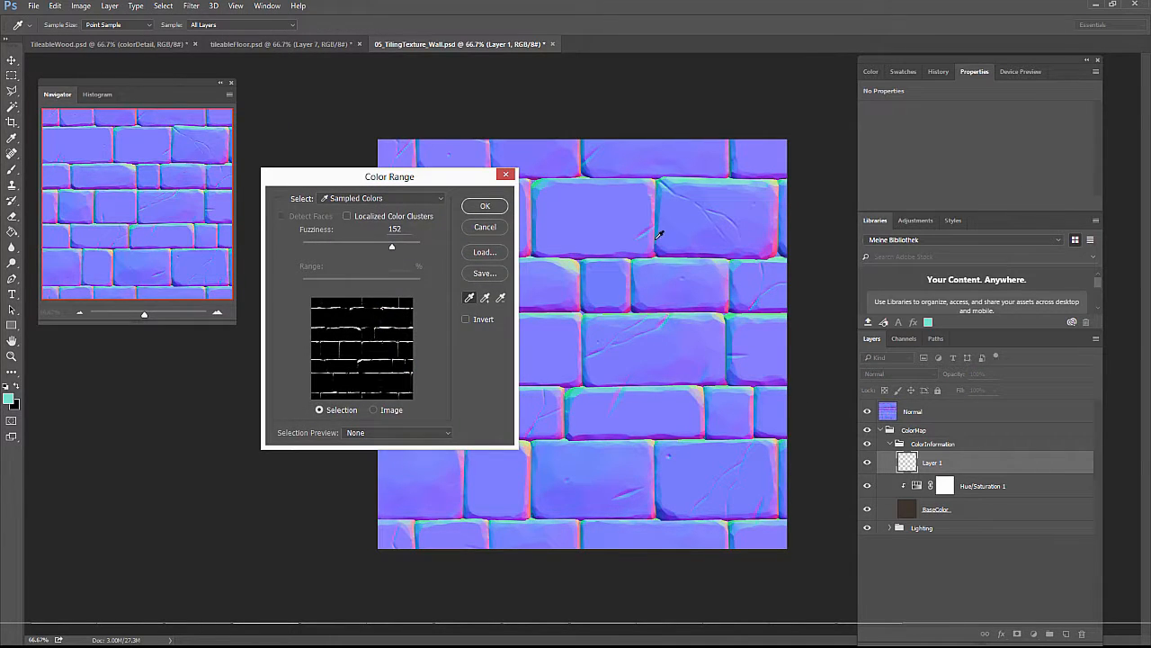
click(714, 180)
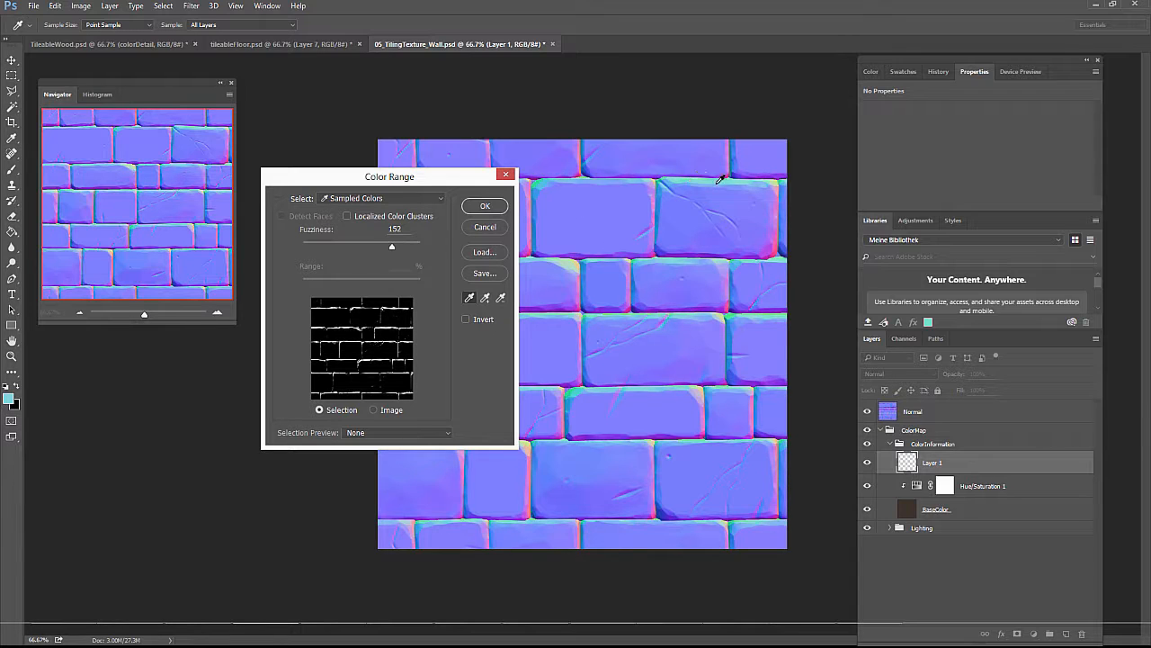
click(683, 178)
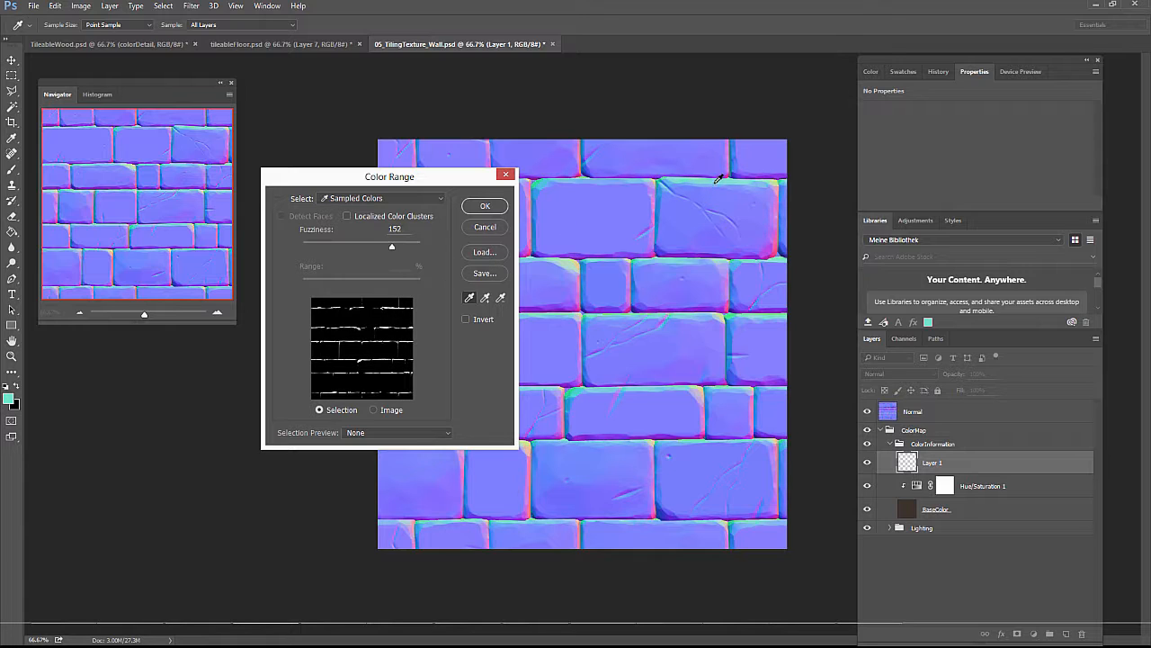
click(717, 179)
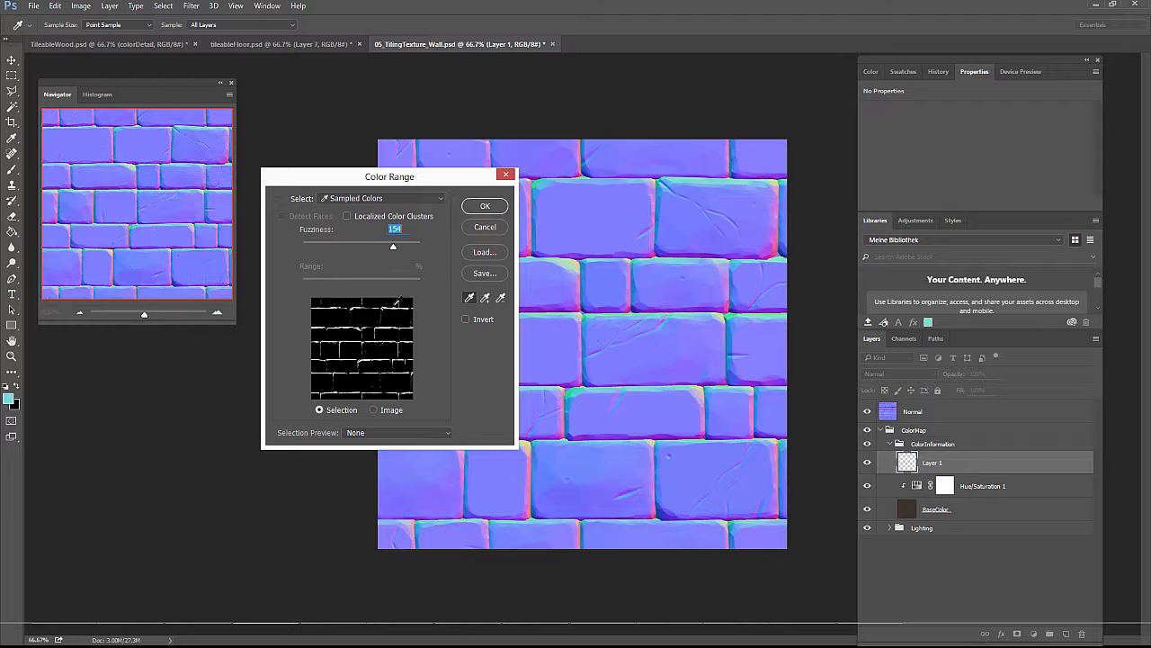
click(485, 206)
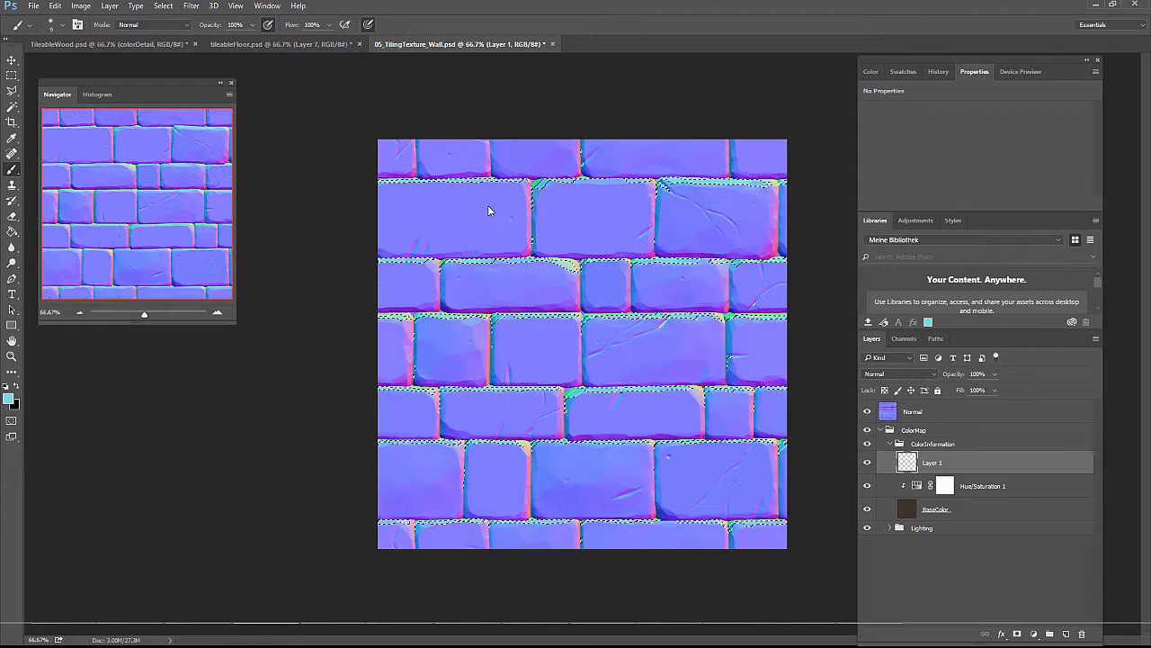
Step: Hide the Normal layer and rename the new empty layer as topLighting
click(867, 411)
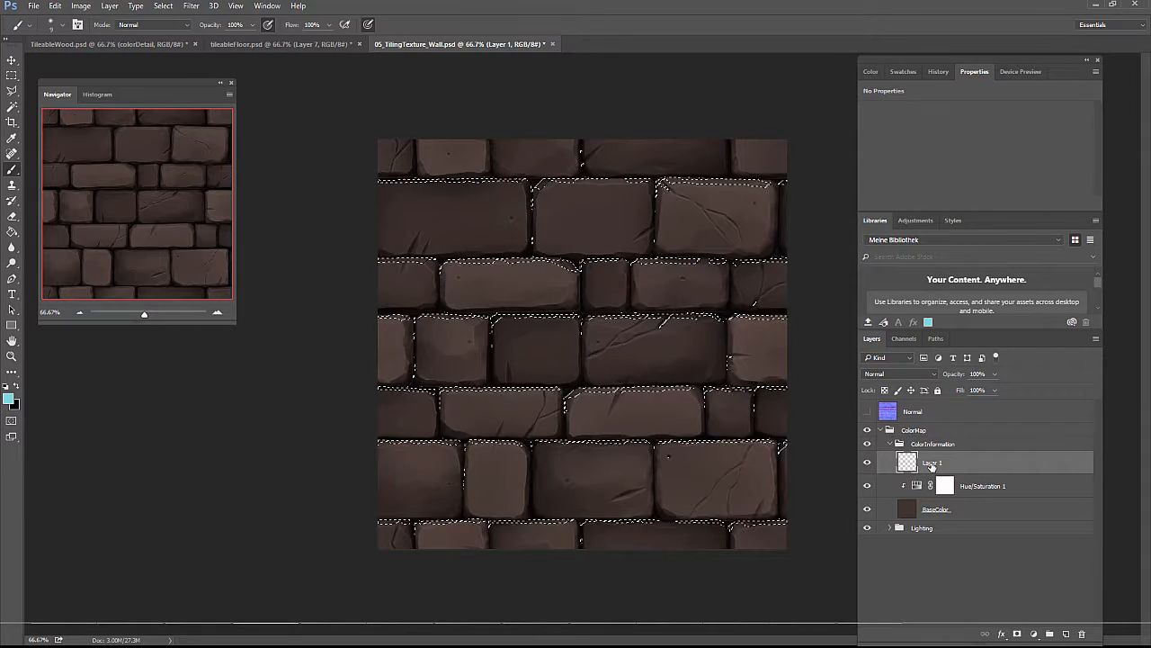
double_click(932, 464)
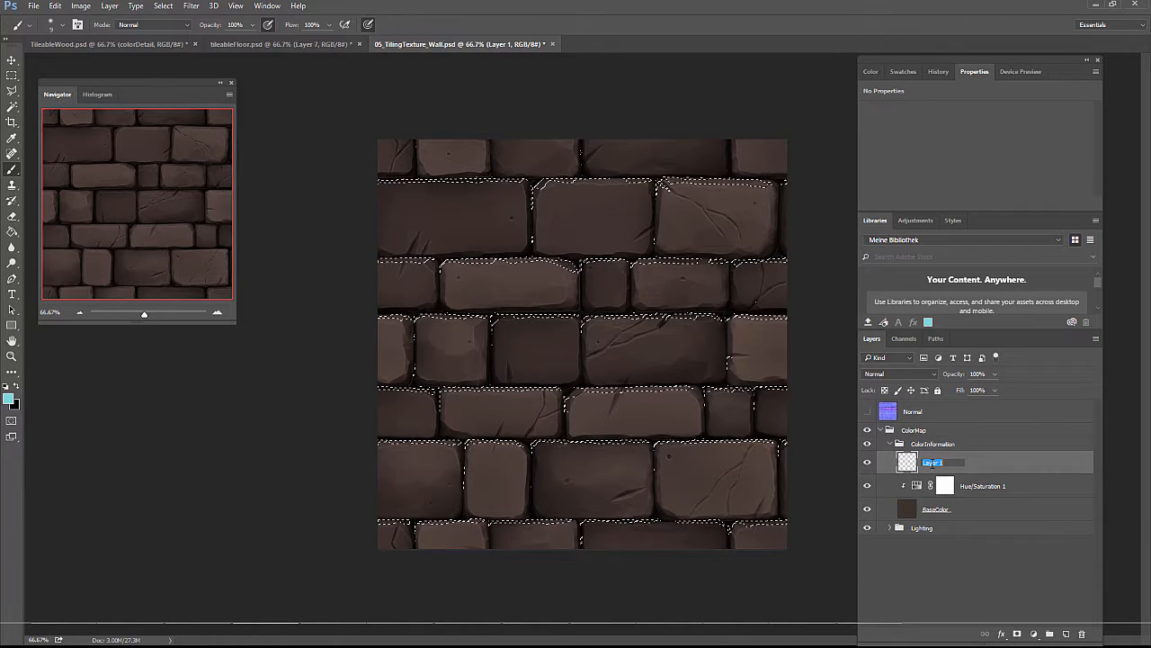
text(topLighting)
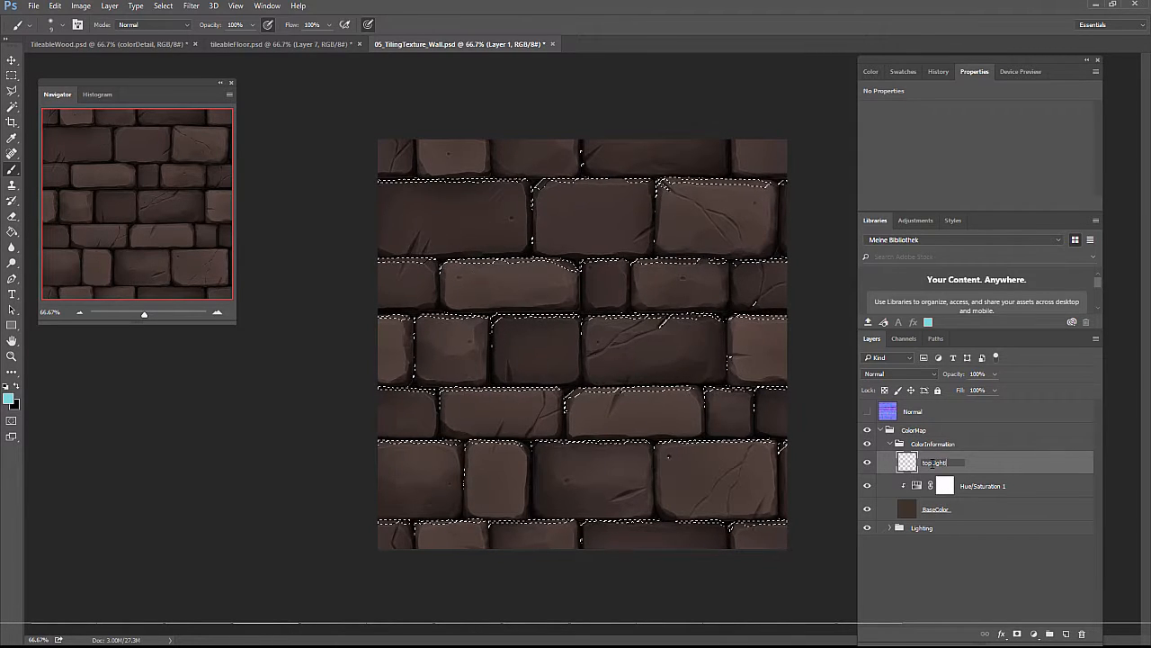
key(Return)
Step: Fill the selected top edges on topLighting with a pale light blue, and deselect
click(9, 399)
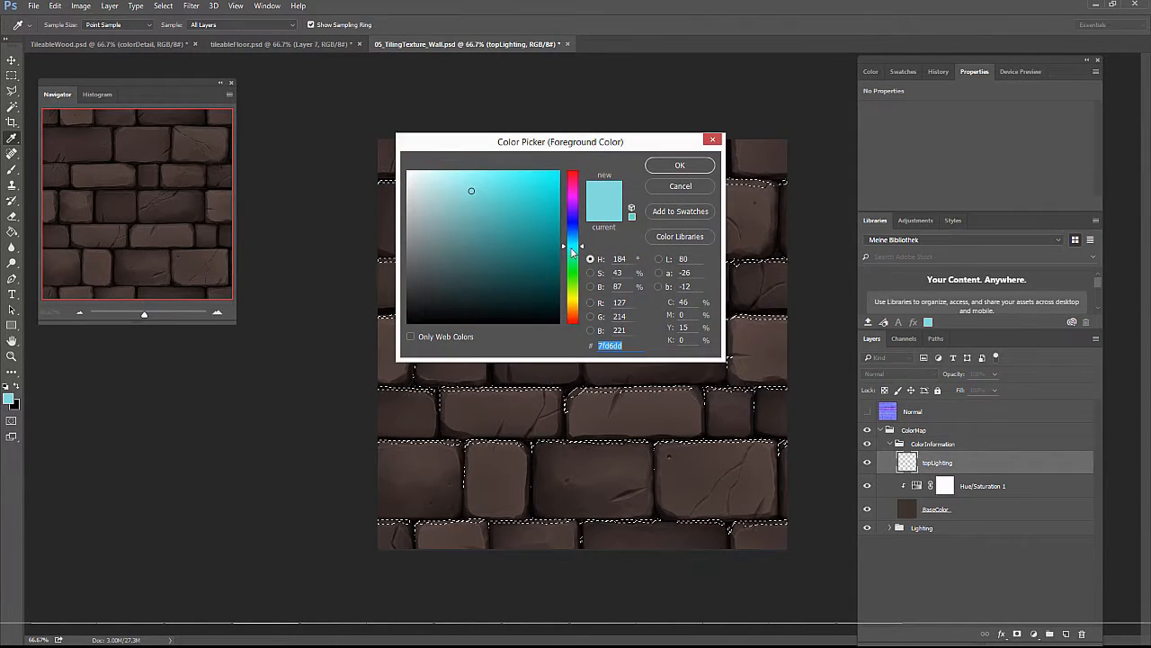
drag(438, 180, 441, 181)
click(679, 166)
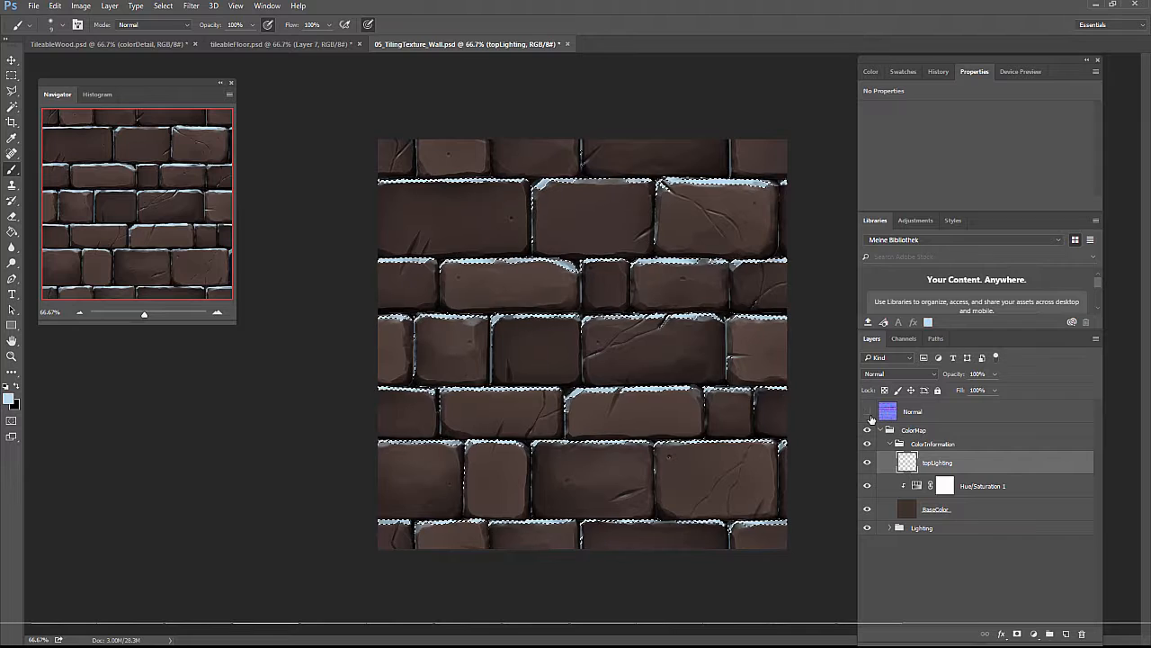
key(ctrl+d)
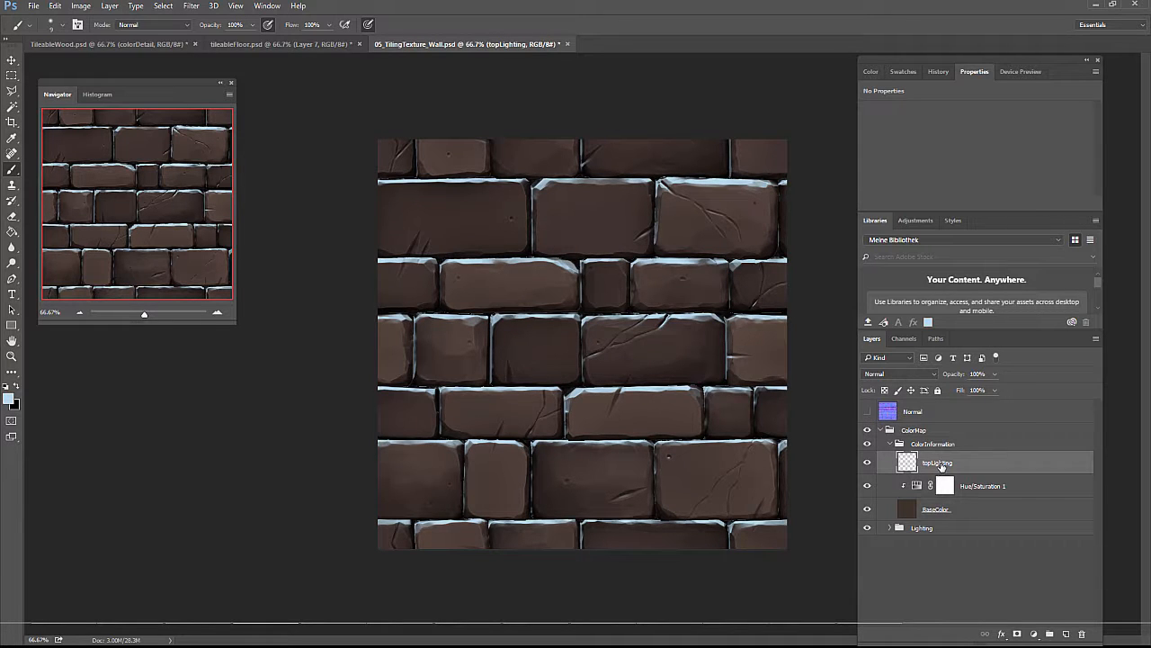
Step: Set the topLighting layer's blend mode to Overlay and its opacity to 80%
click(899, 374)
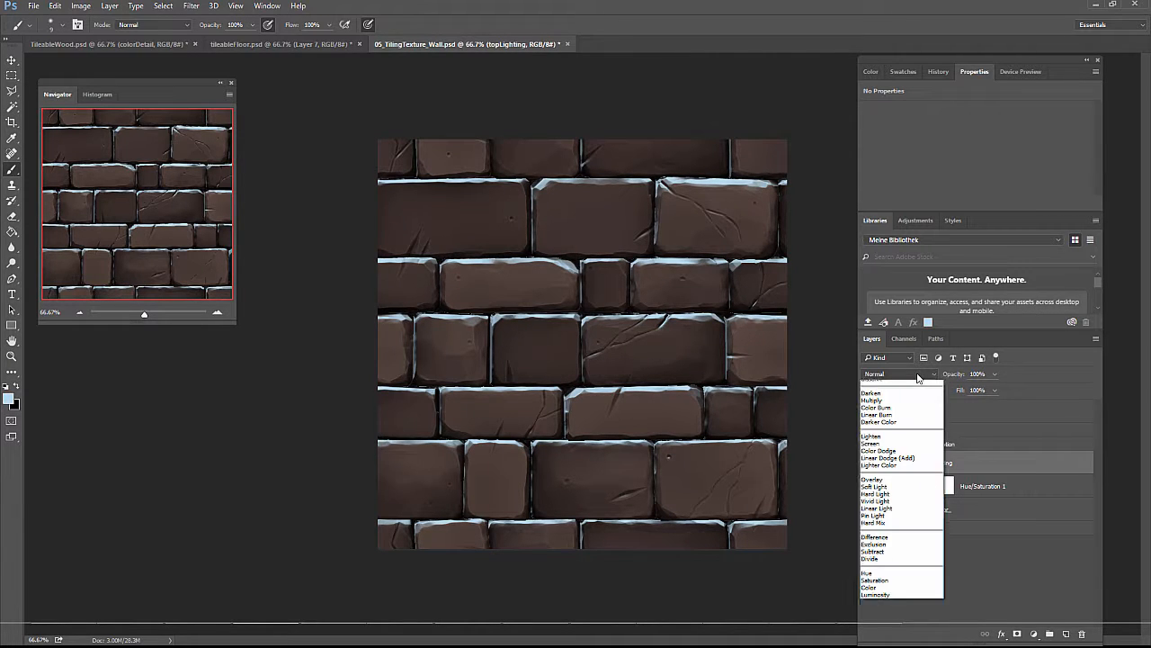
click(895, 486)
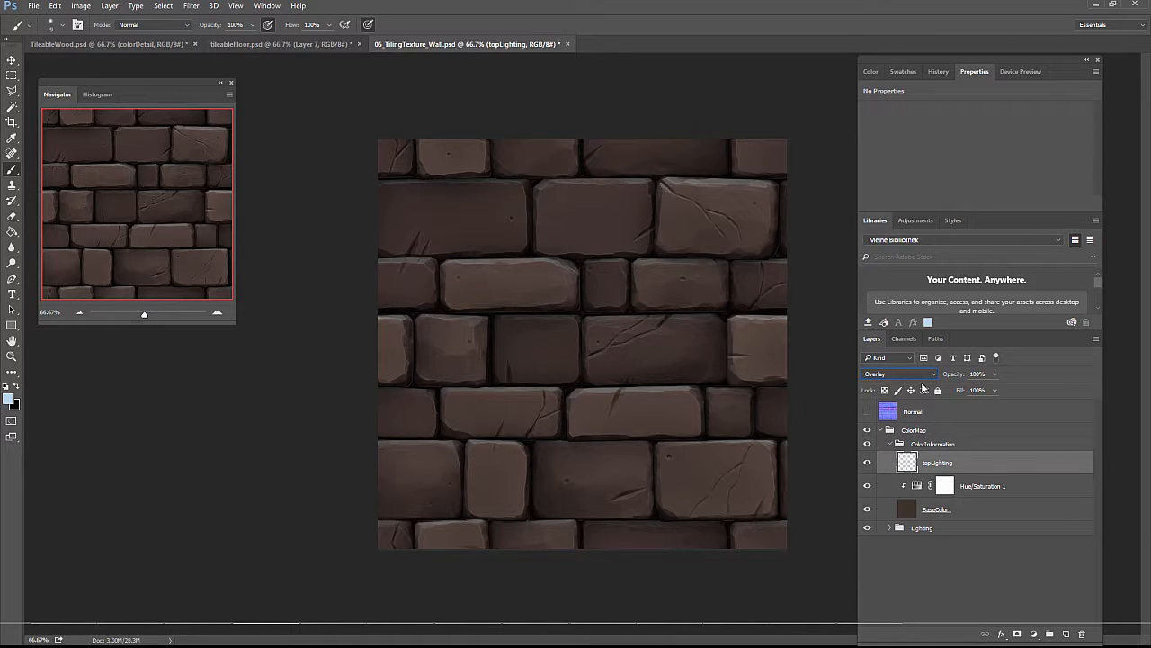
click(982, 378)
text(80)
key(Return)
Step: Show the Normal layer and start a Color Range selection on it
click(867, 411)
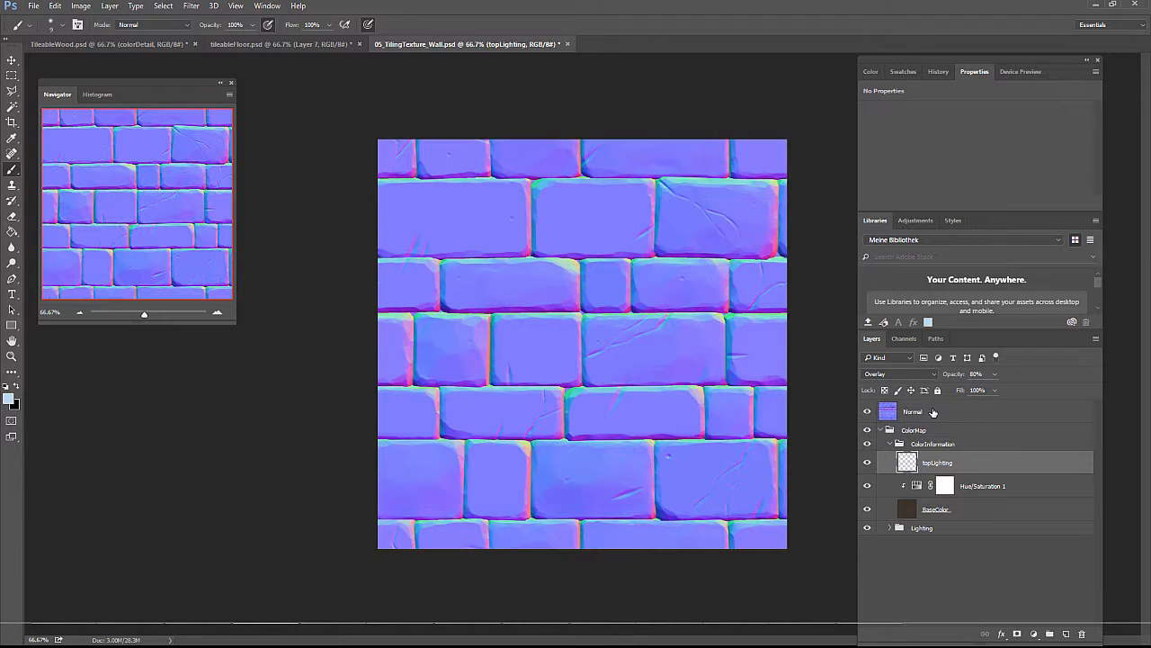
click(934, 411)
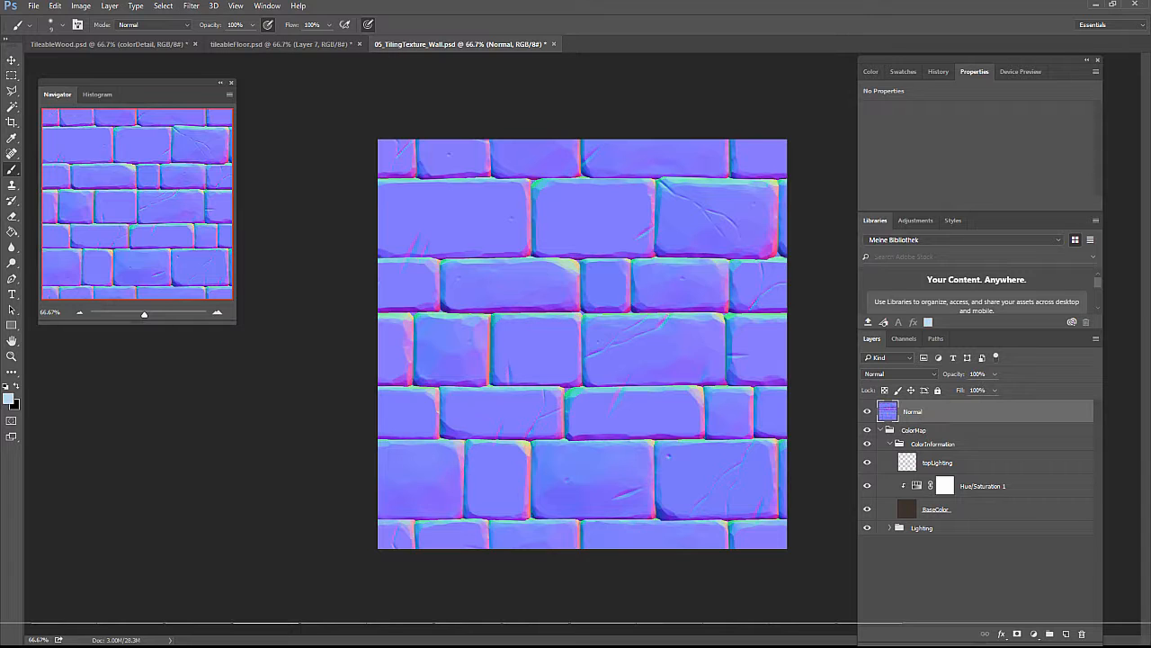
click(163, 6)
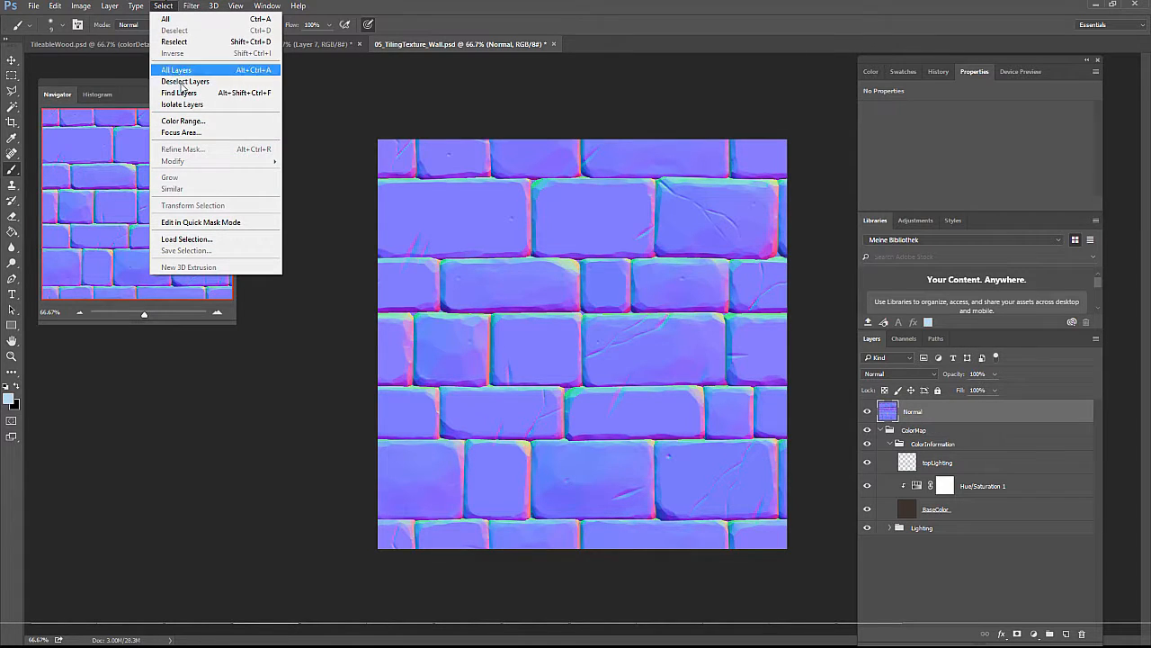
click(183, 121)
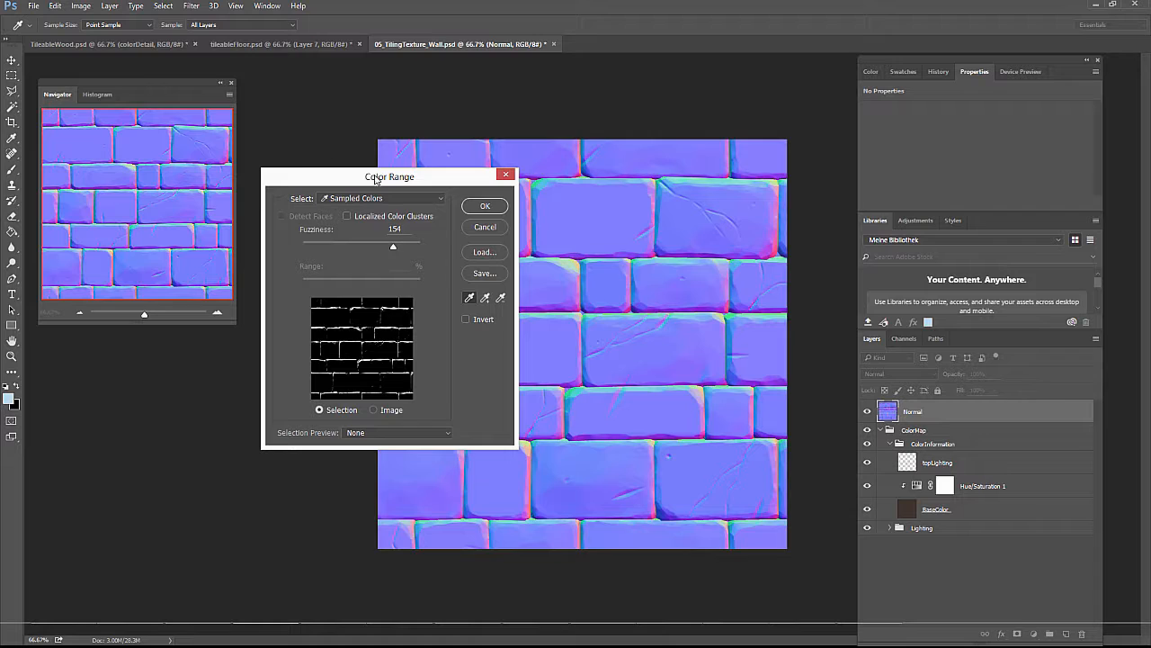
drag(376, 179, 230, 249)
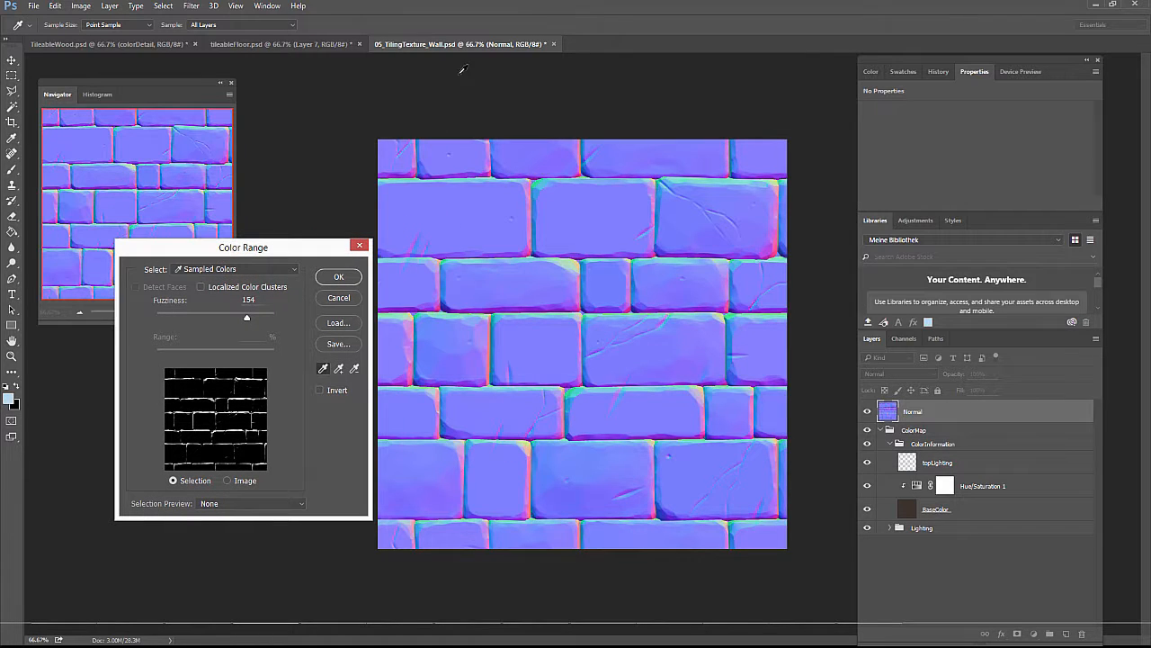
Step: Select the purple bottom edges of the bricks by sampling their colour with Fuzziness 114
click(501, 303)
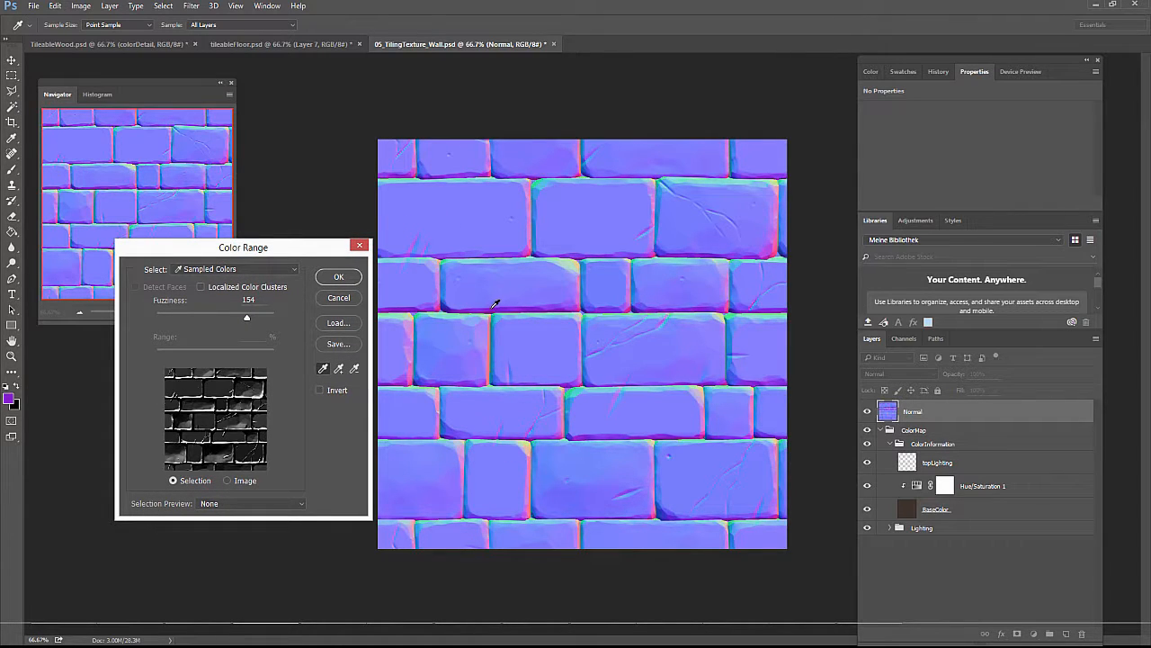
click(488, 305)
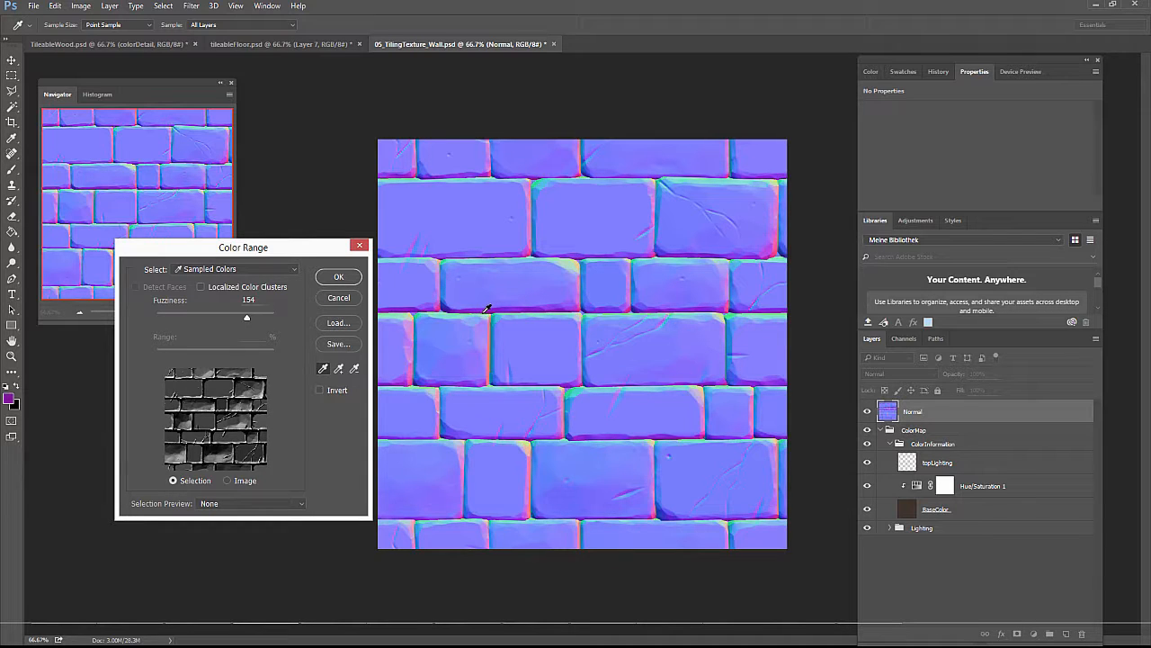
click(409, 306)
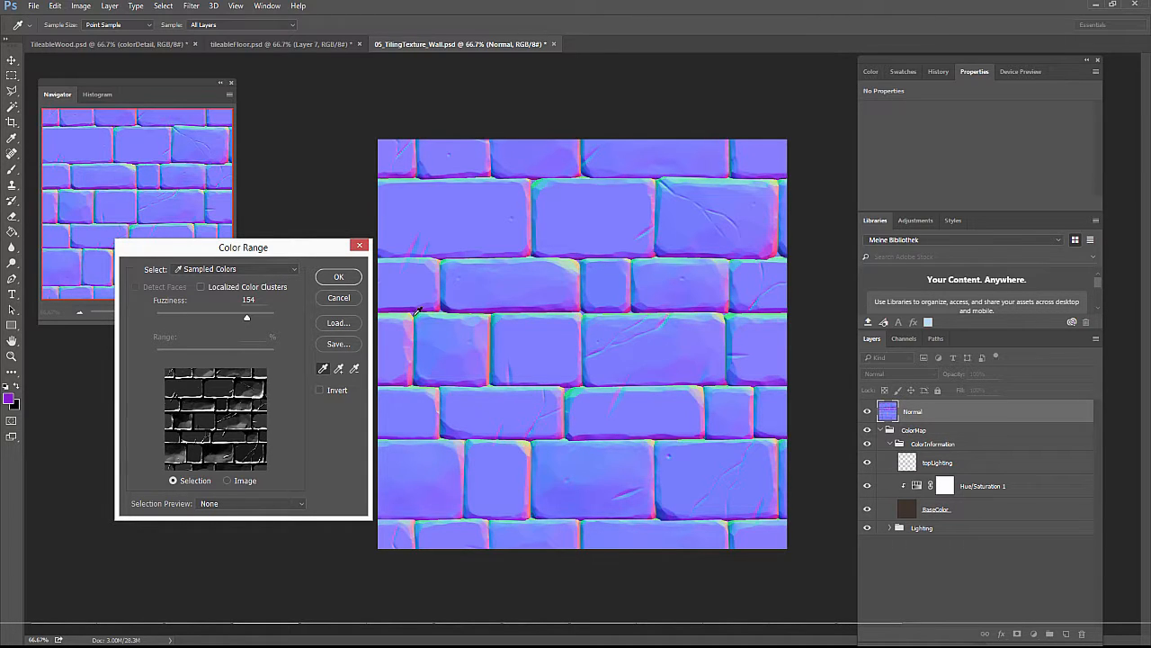
drag(246, 318, 219, 321)
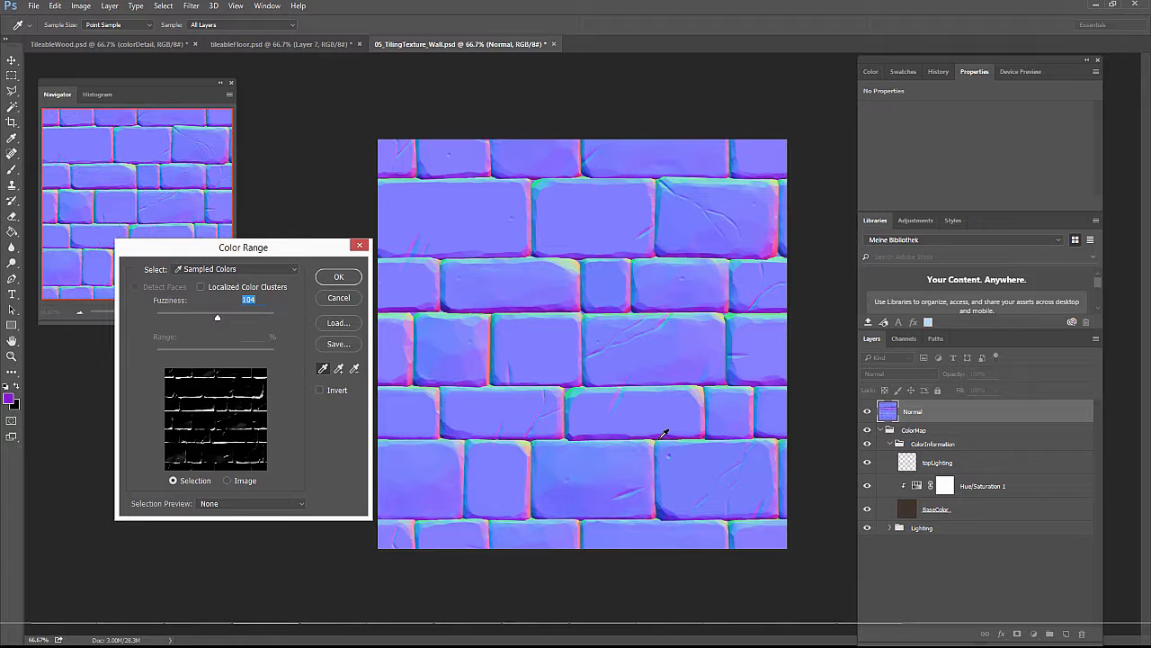
click(662, 511)
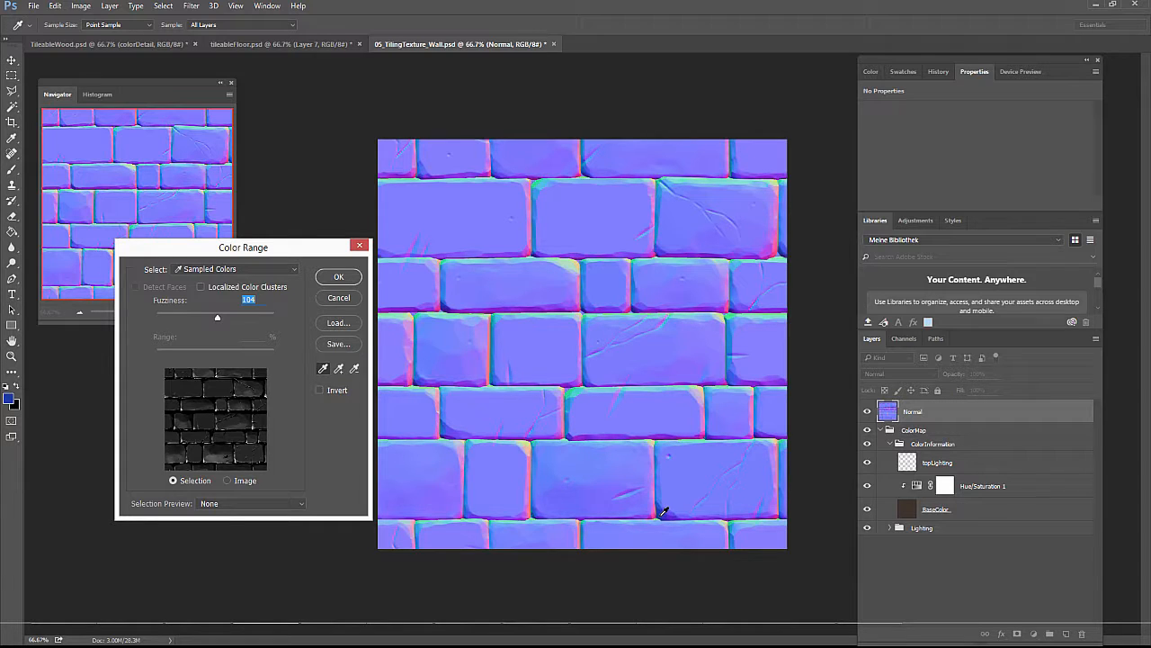
click(675, 515)
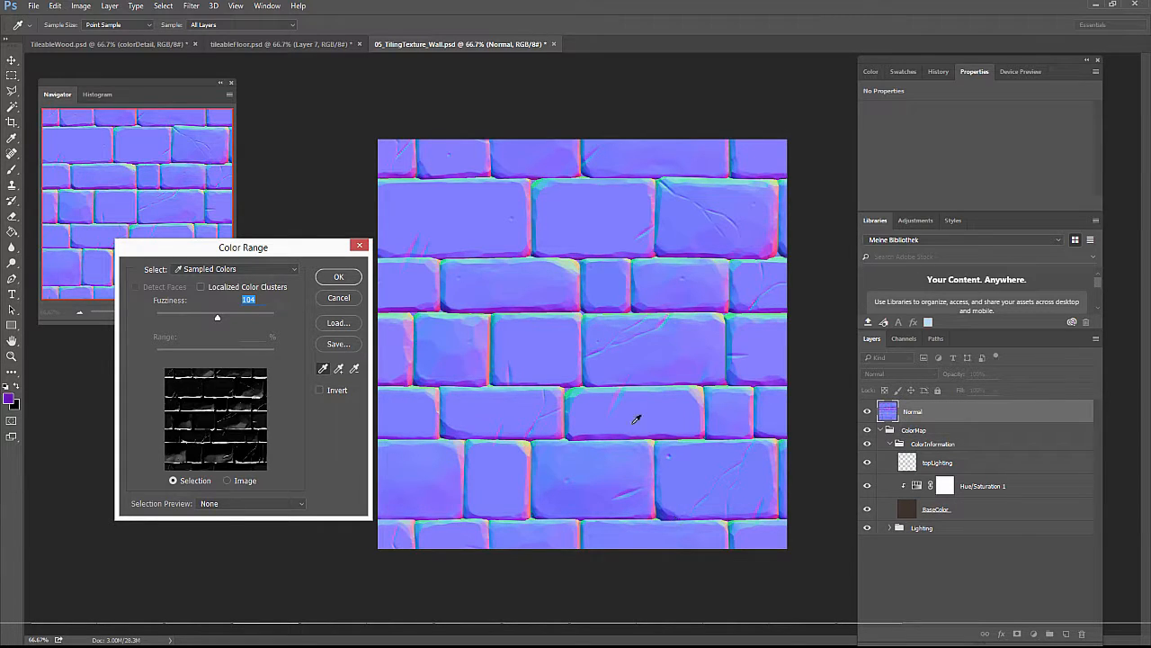
click(681, 252)
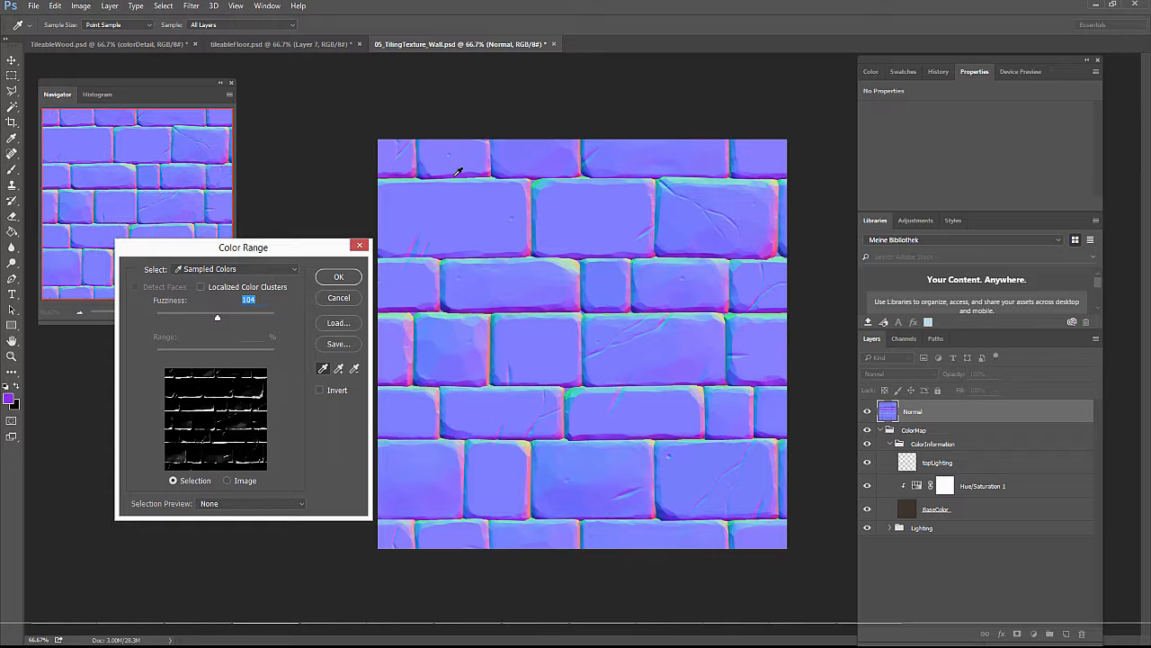
drag(217, 311, 223, 320)
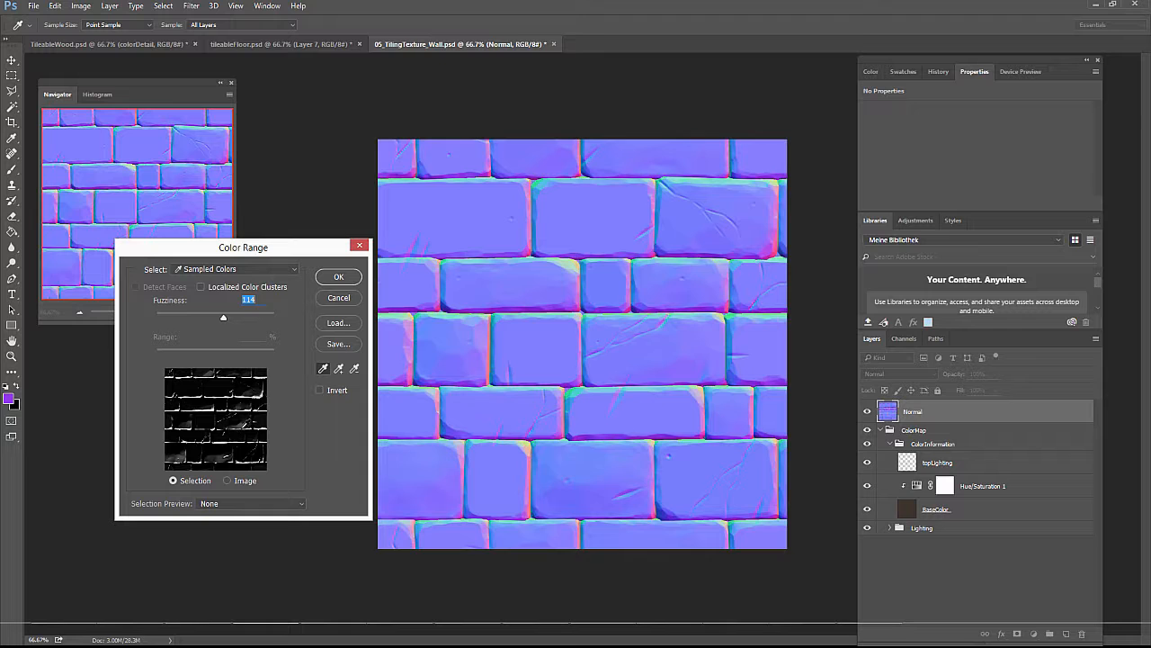
click(338, 277)
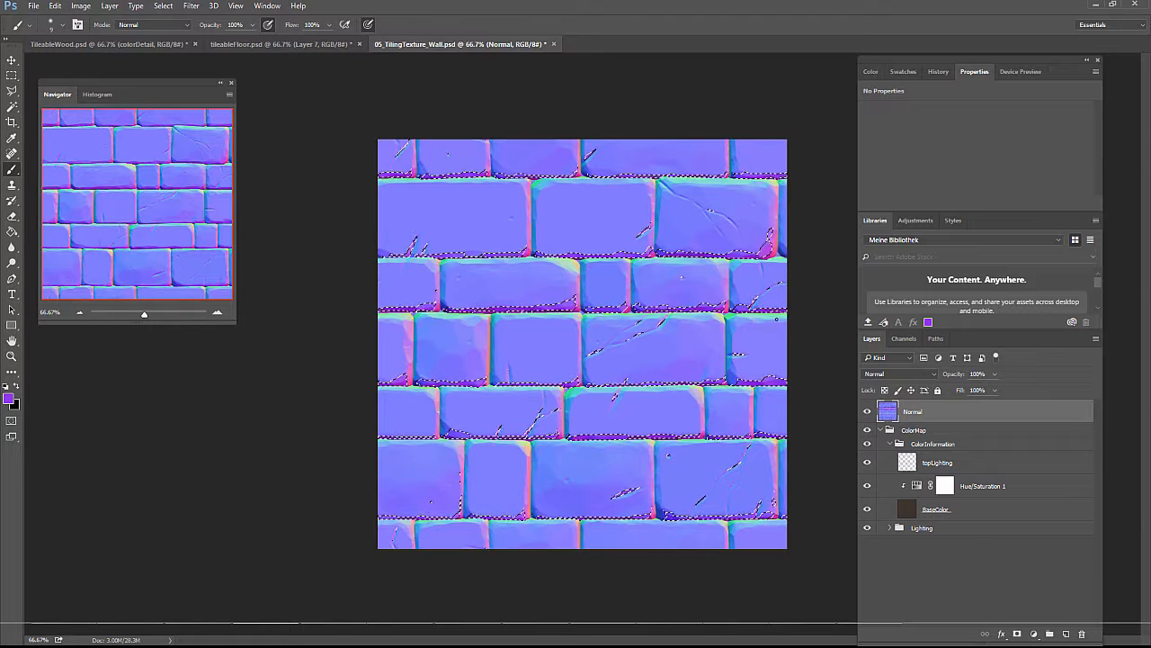
Step: Hide the Normal layer and add a new layer named bottomShadow directly above Hue/Saturation 1
click(867, 411)
click(949, 486)
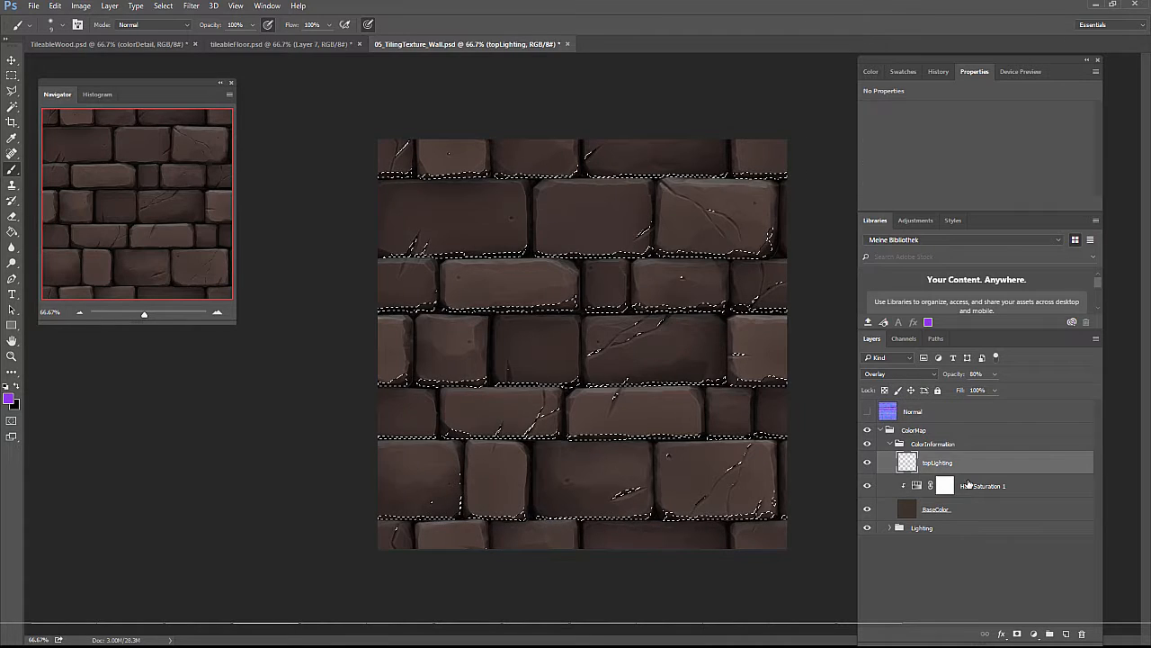
click(1066, 633)
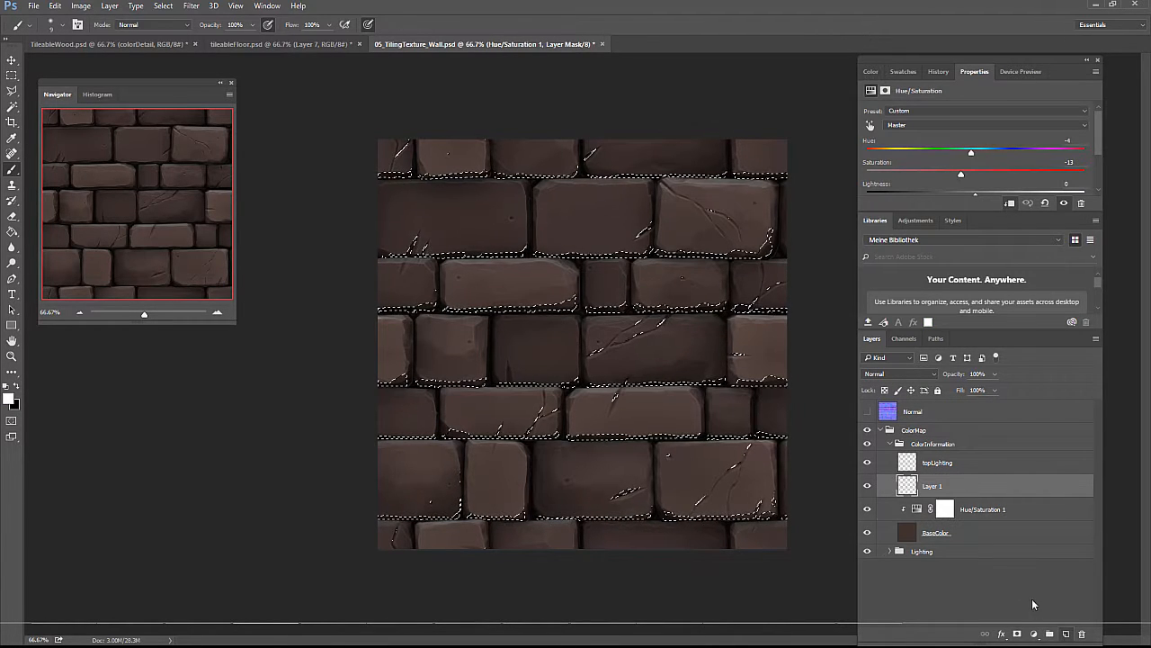
double_click(932, 486)
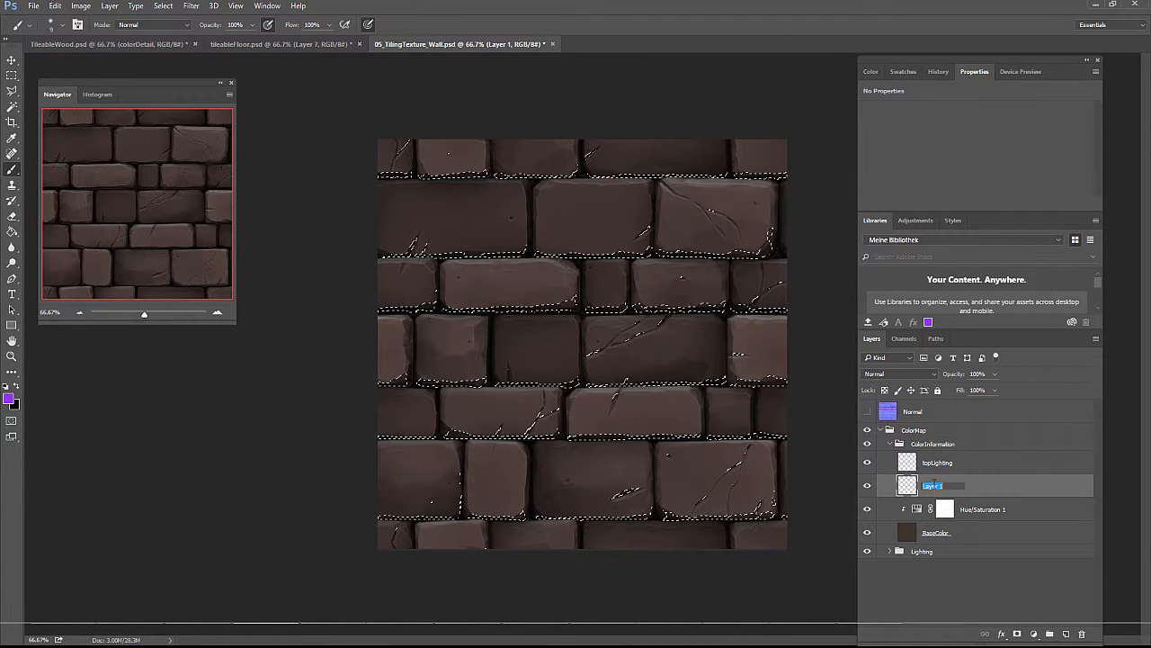
text(bottomShadow)
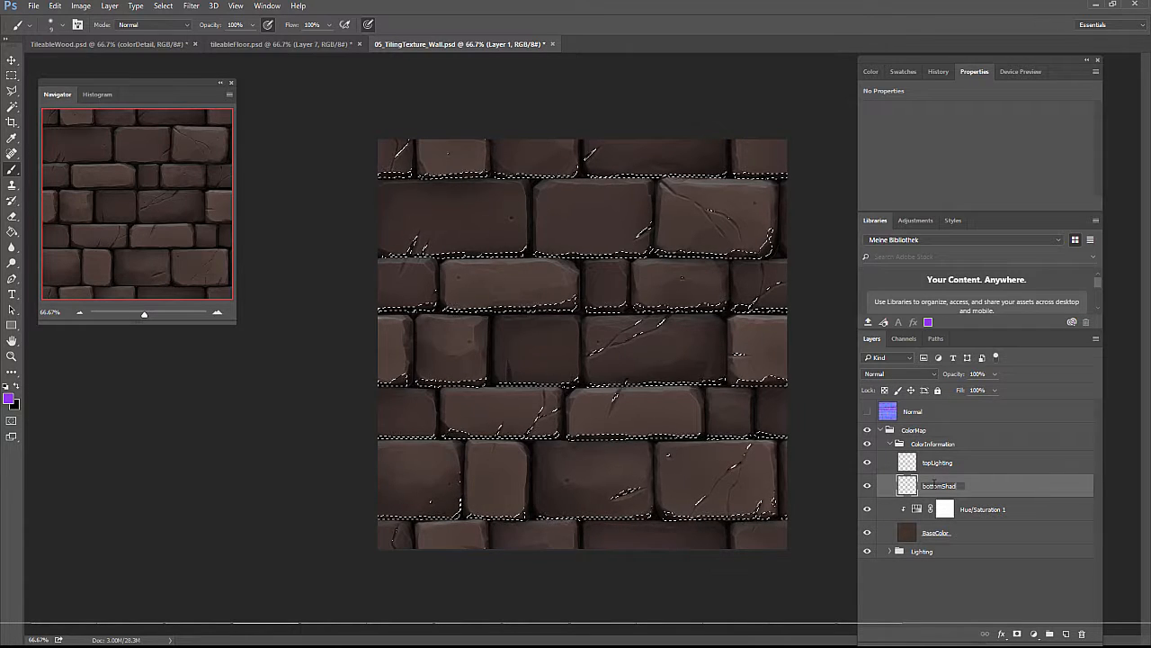
key(Return)
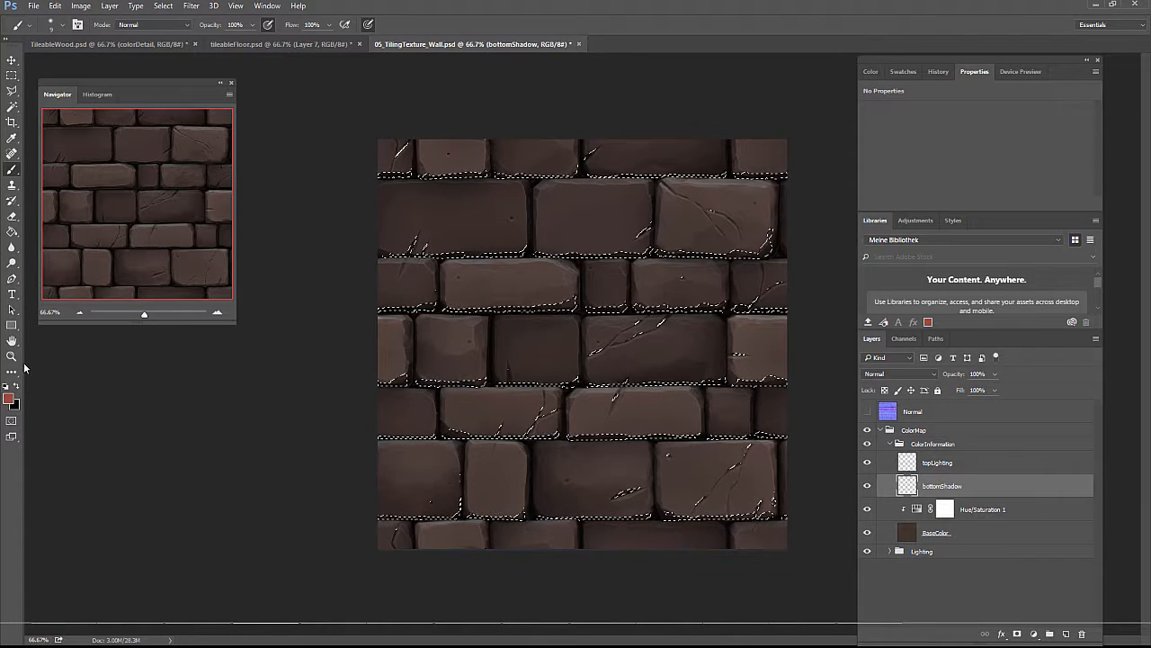
Step: Fill the selected bottom edges on bottomShadow with a dark red, and deselect
click(9, 398)
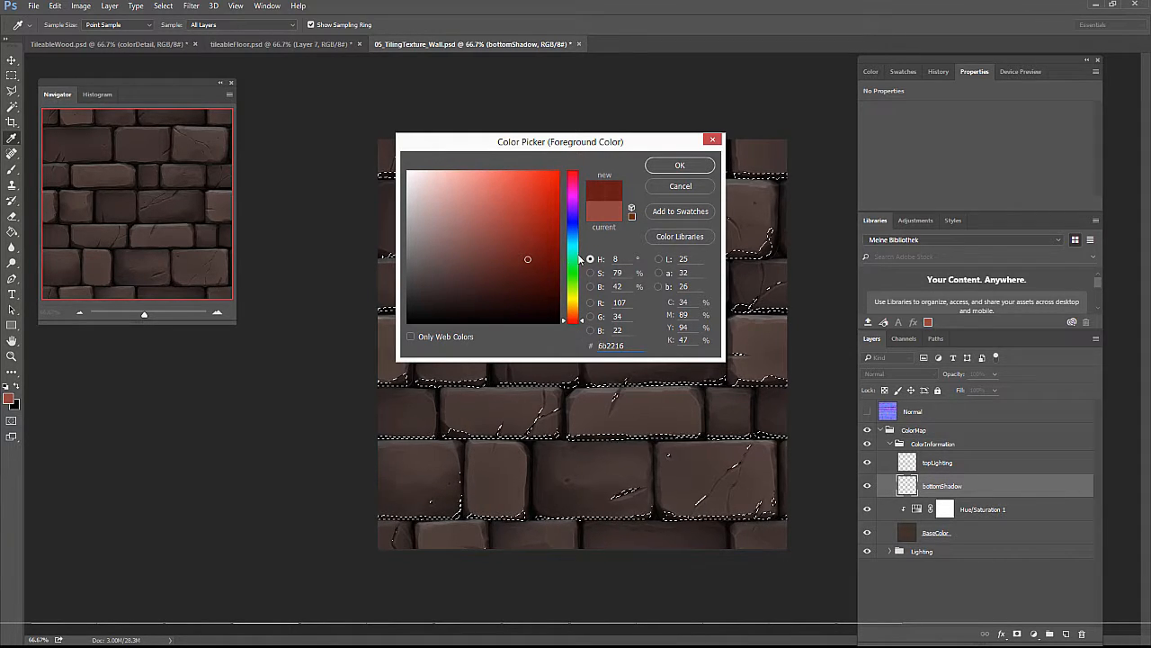
click(679, 166)
key(b)
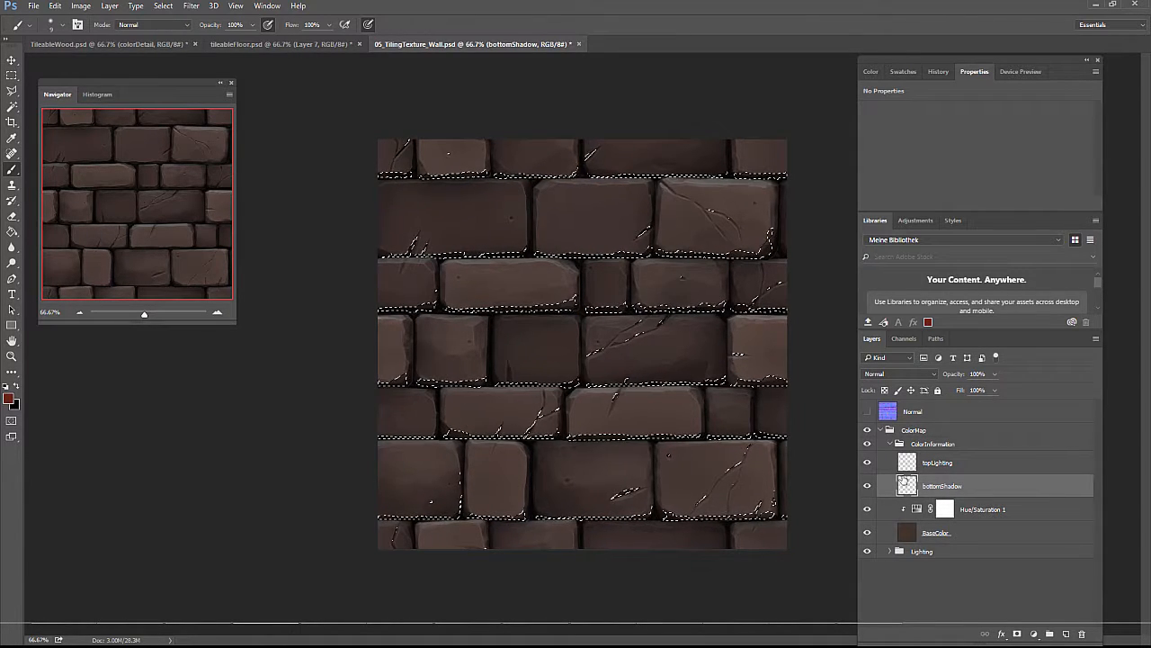
key(alt+BackSpace)
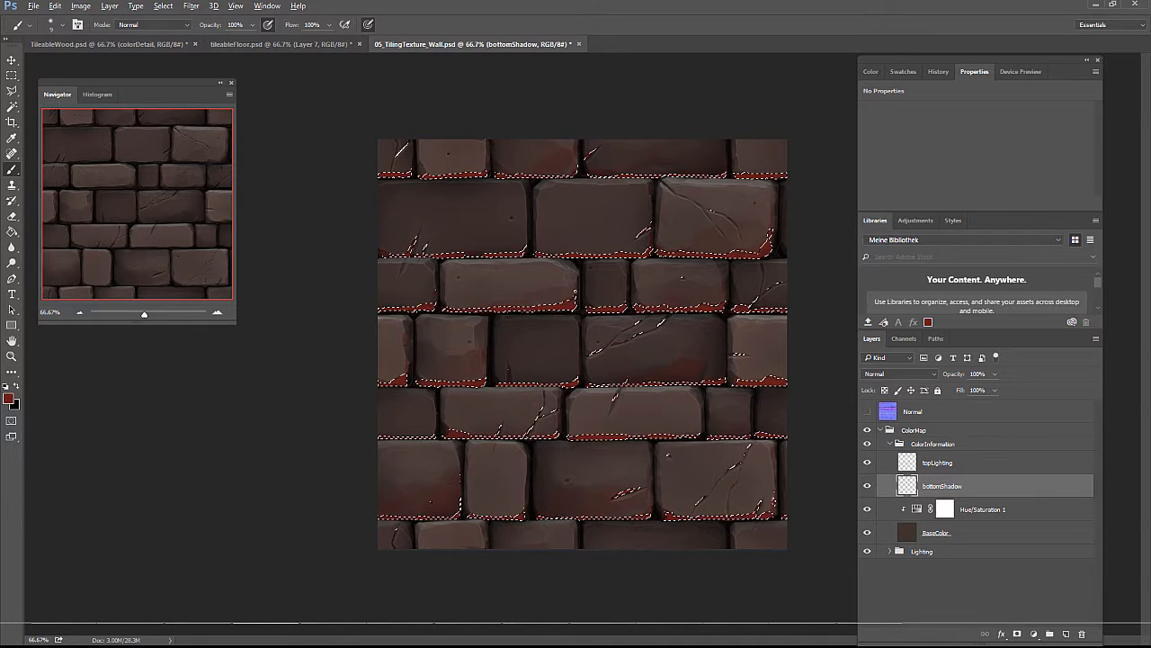
key(ctrl+d)
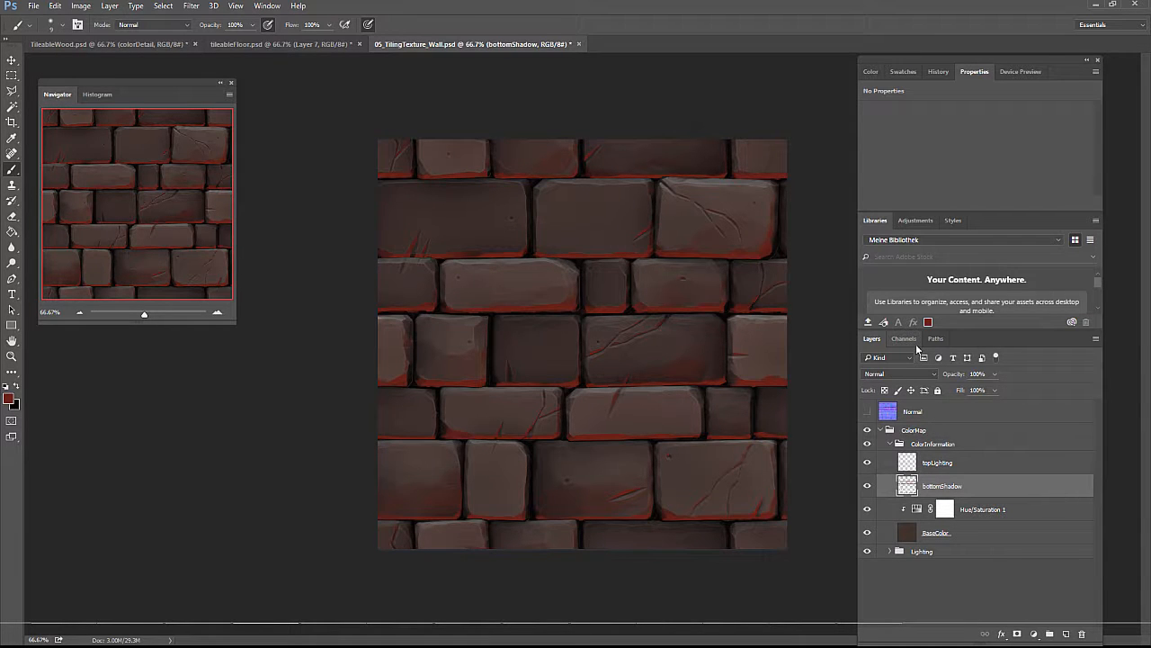
Step: Set the bottomShadow layer's blend mode to Color Dodge and inspect the brick edges up close
click(913, 377)
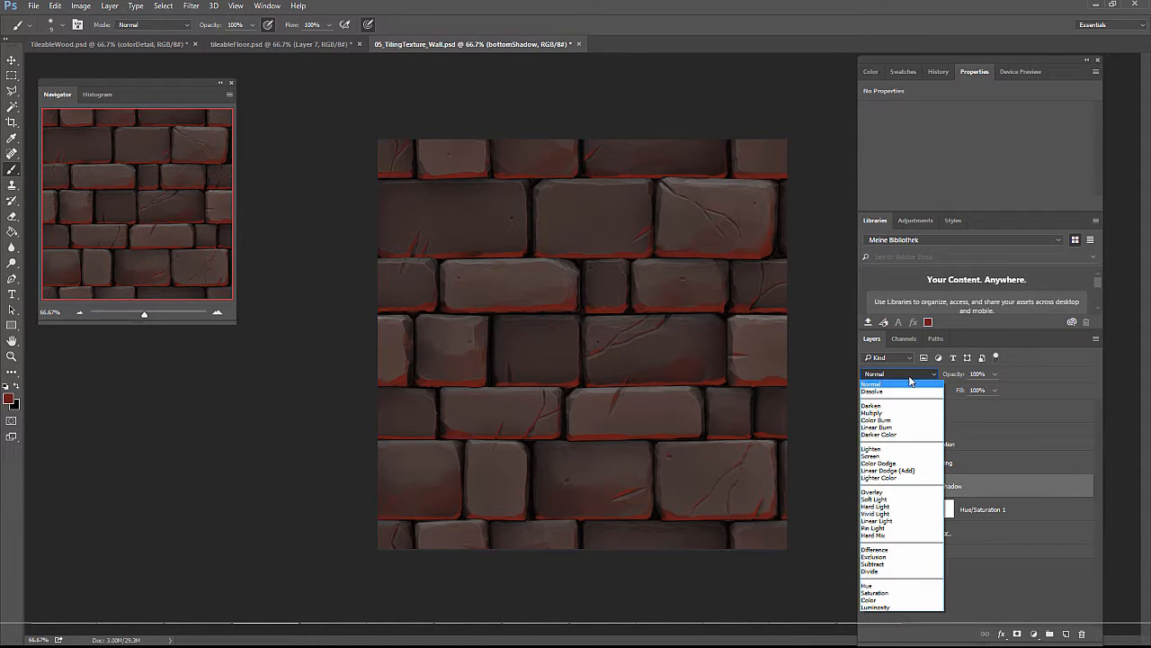
click(898, 464)
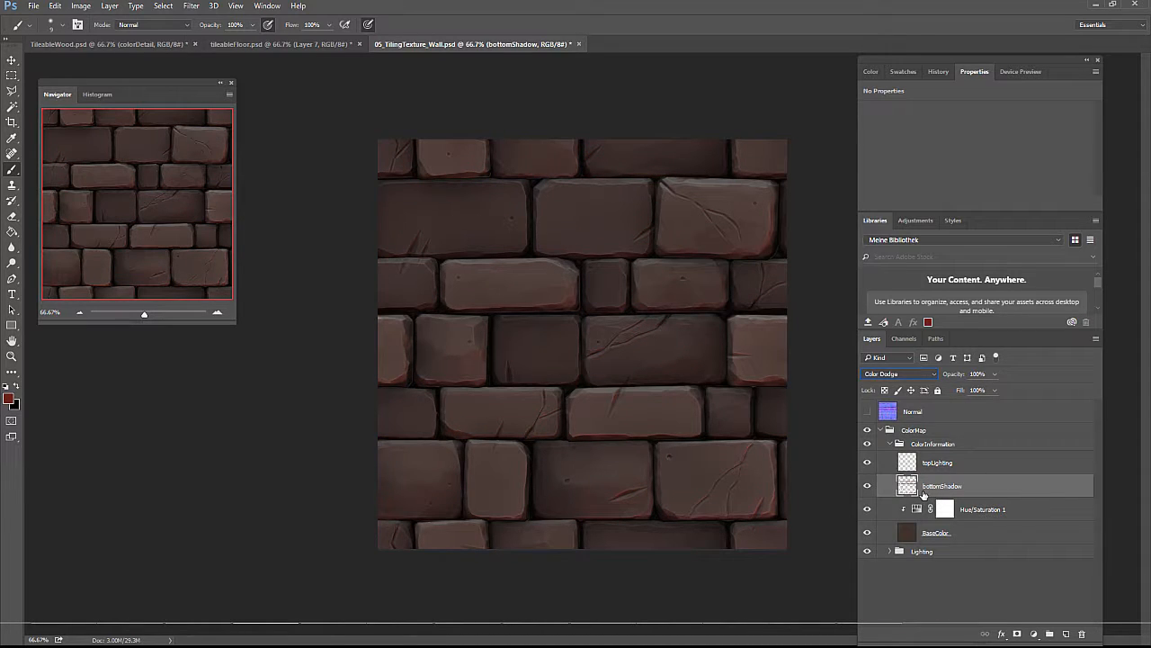
key(ctrl+plus)
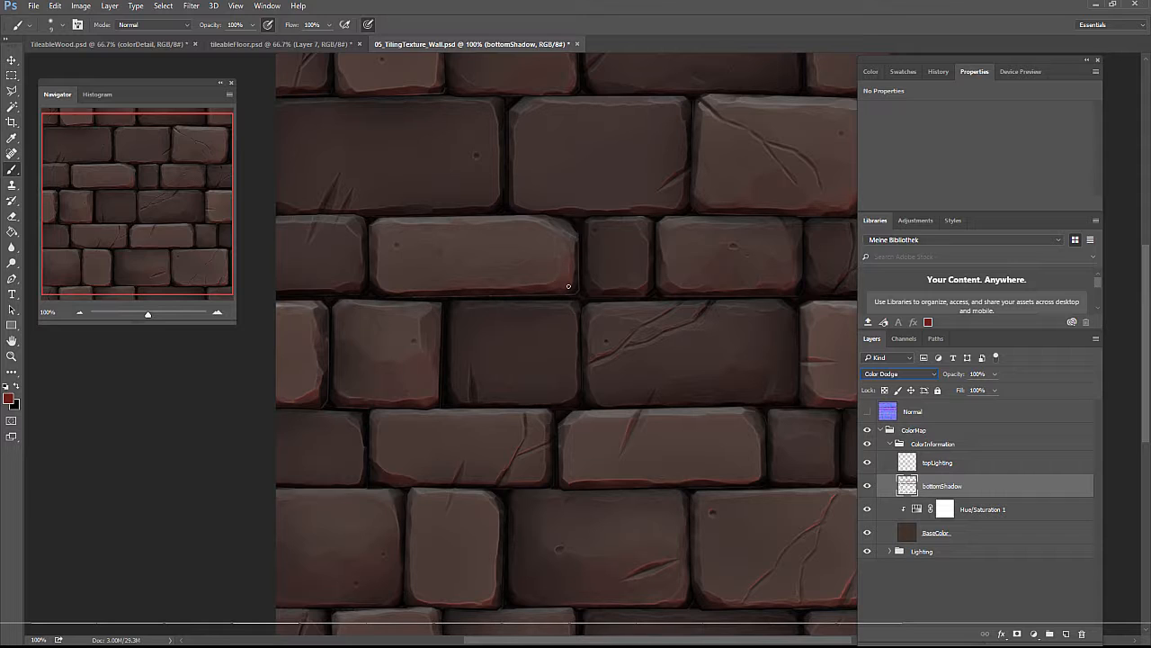
key(ctrl+minus)
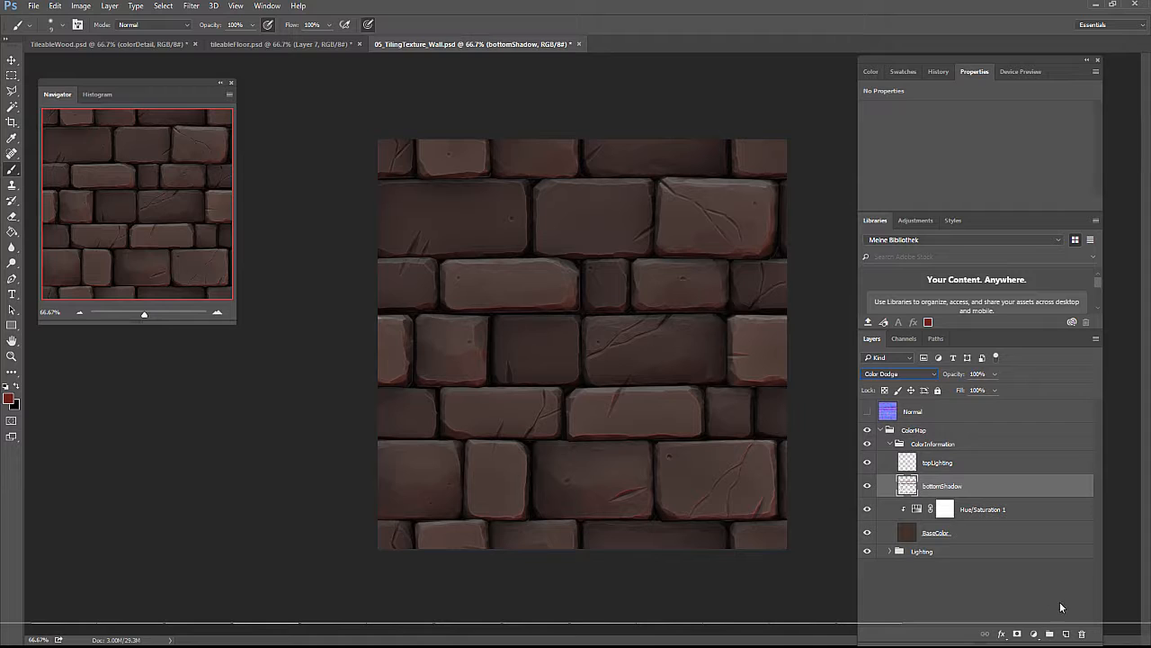
Step: Add a Hue/Saturation adjustment layer above bottomShadow and clip it to that layer
click(1034, 633)
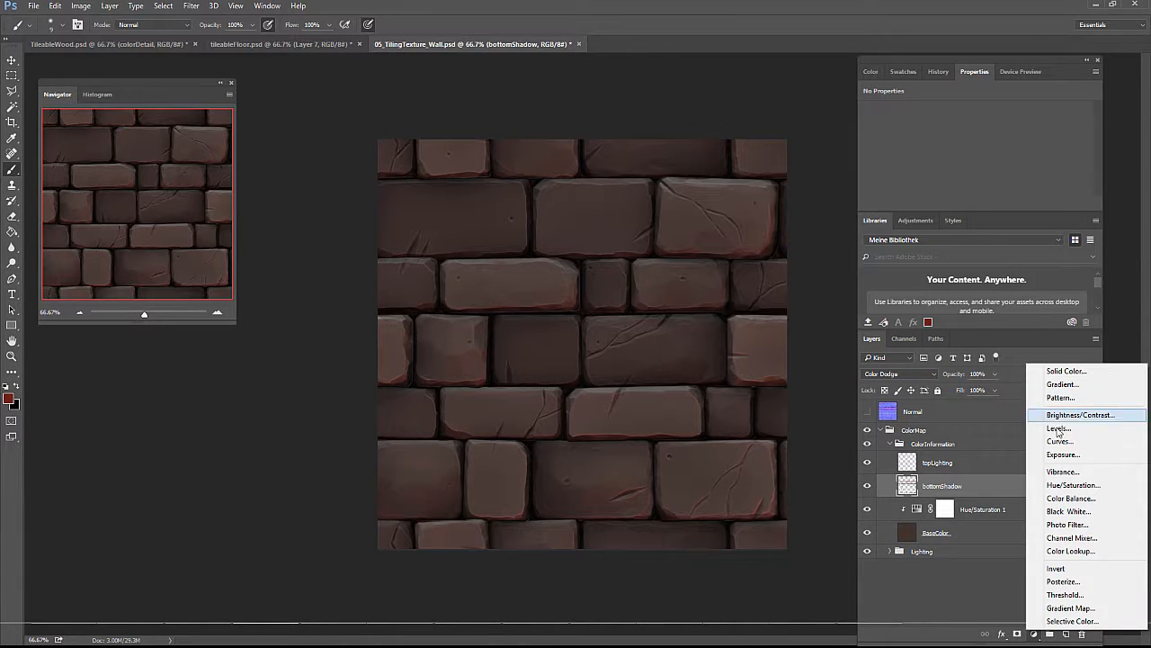
click(1030, 476)
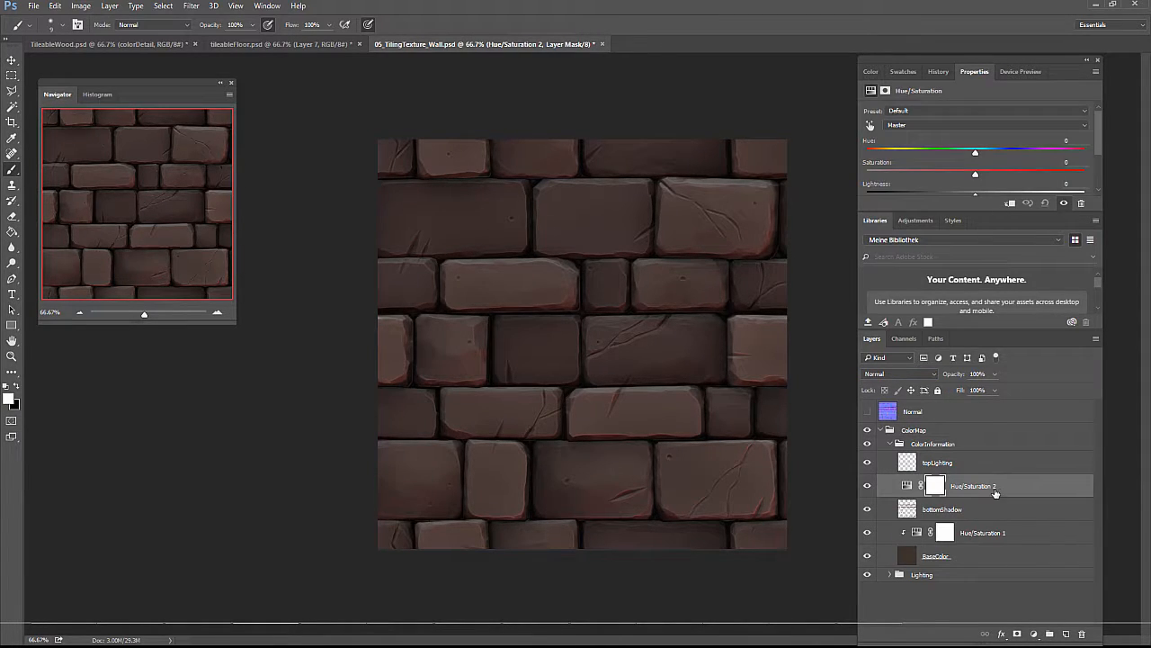
right_click(996, 493)
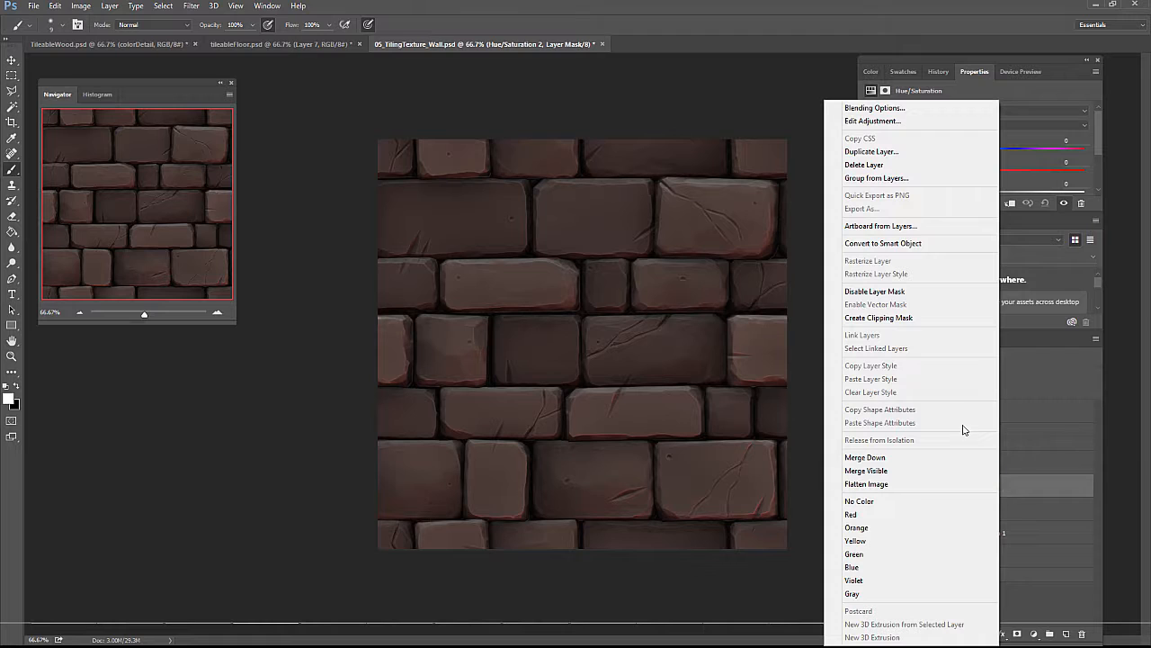
click(908, 317)
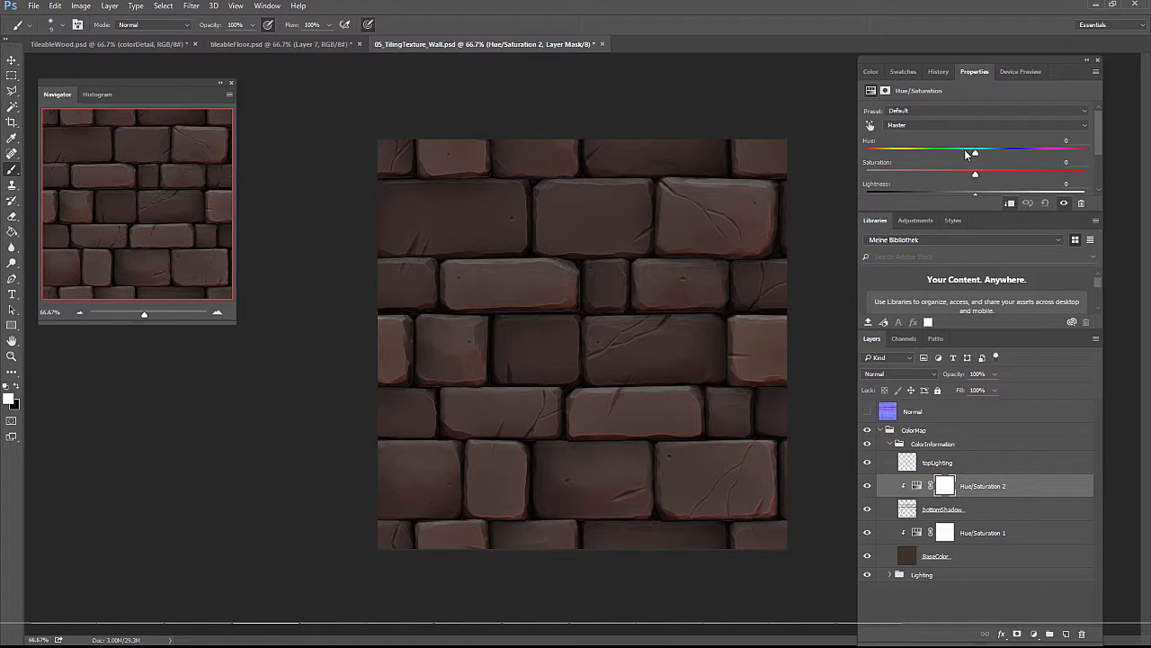
Step: Adjust the hue, saturation and lightness of the clipped adjustment to tune the red bottom edges
drag(975, 172, 938, 154)
drag(994, 151, 988, 155)
mouse_move(1005, 172)
mouse_down()
mouse_move(946, 176)
mouse_move(1005, 176)
mouse_up()
drag(997, 155, 969, 155)
drag(969, 191, 995, 193)
Step: Add a new empty layer directly above BaseColor, clipped to it
click(989, 531)
click(984, 558)
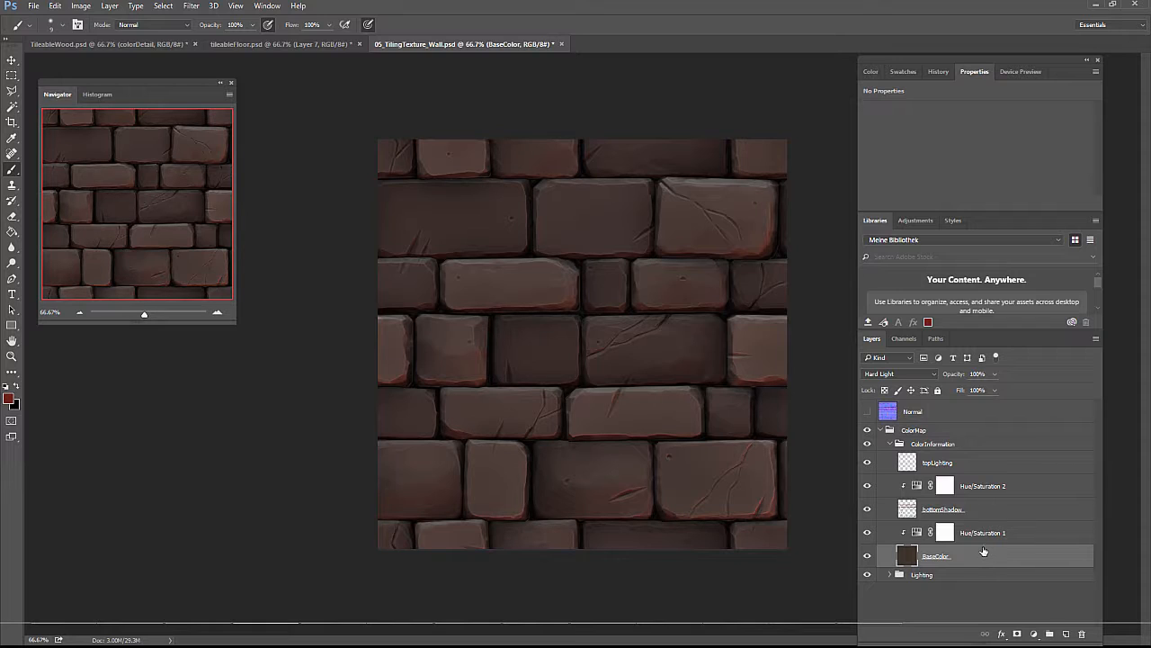
click(1065, 634)
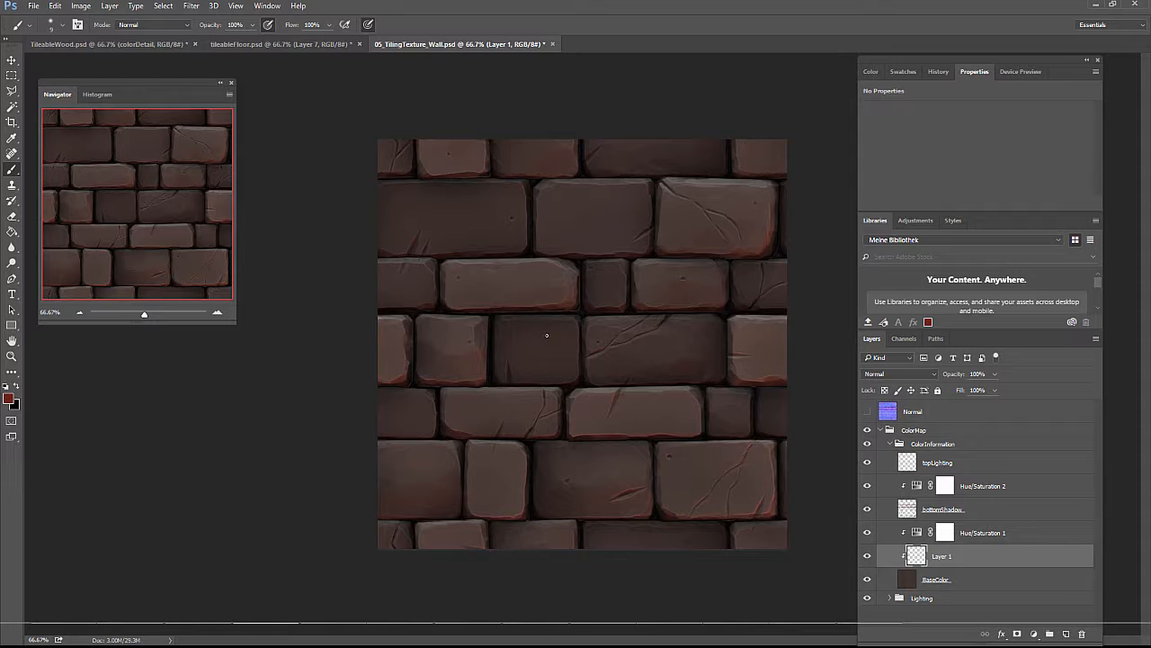
Step: Sample a grey foreground and a reddish-brown background colour from the bricks and render Clouds onto Layer 1
key(alt)
key(alt)
alt+click(489, 262)
click(15, 387)
alt+click(663, 302)
click(192, 6)
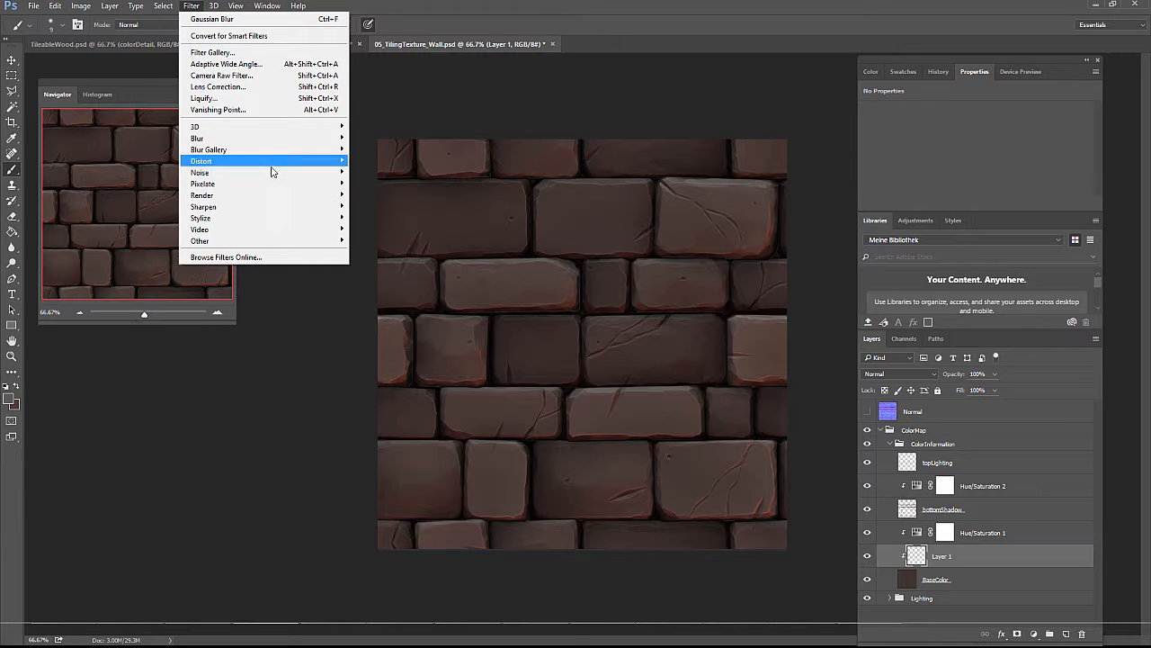
mouse_move(236, 196)
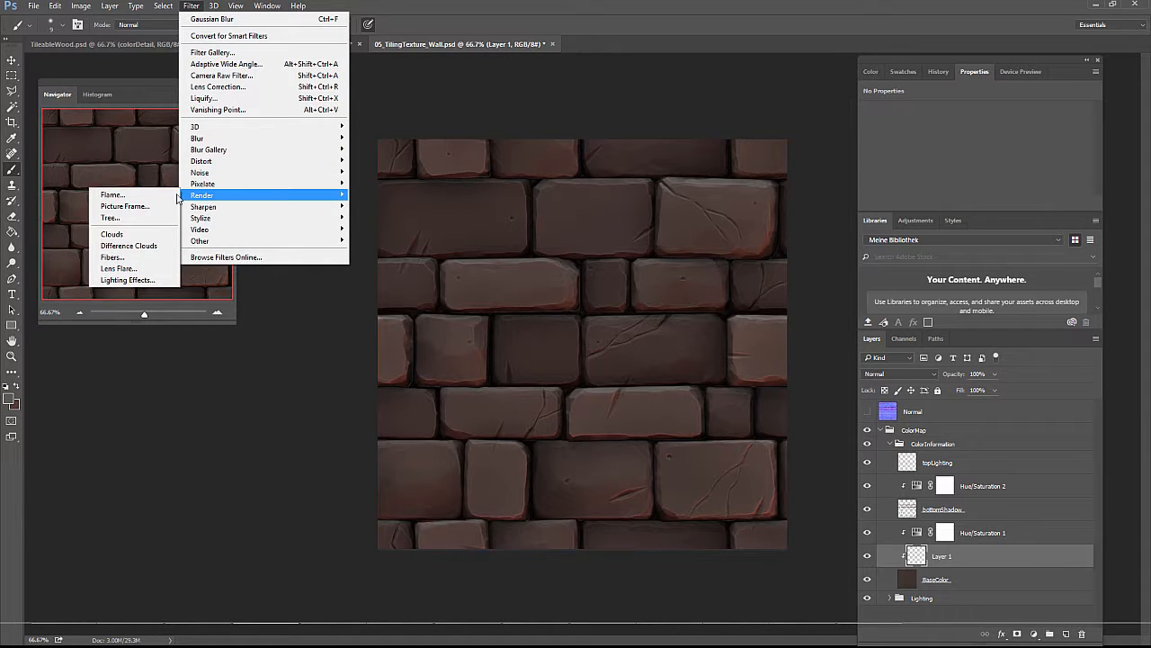
click(149, 235)
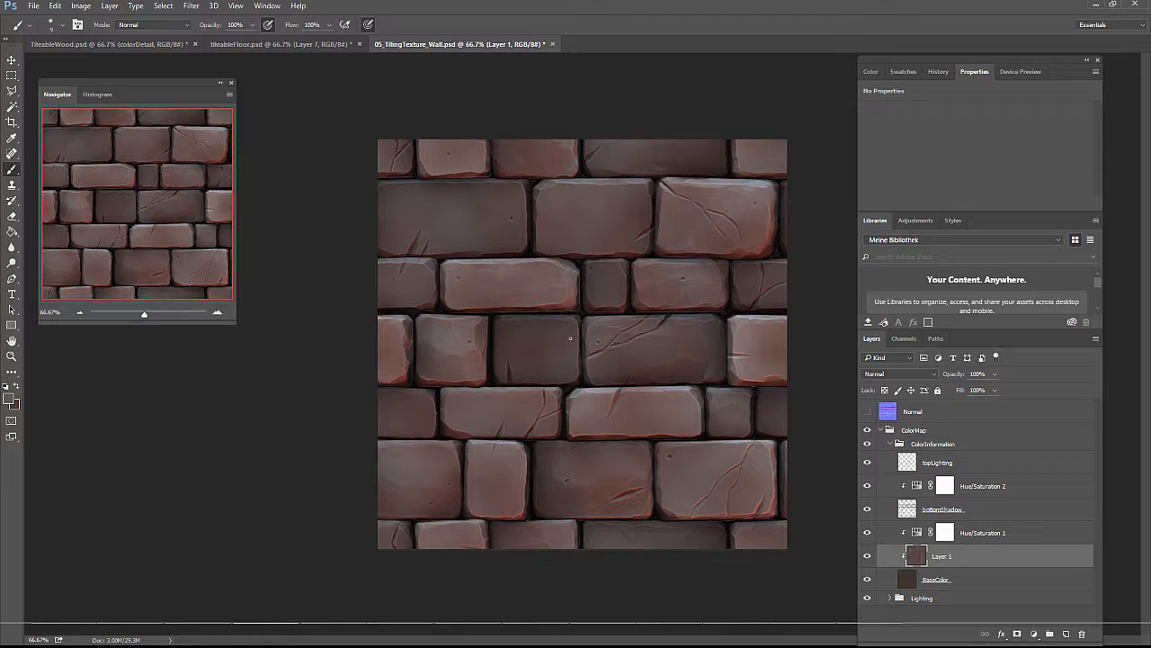
Step: Move Layer 1 above the Normal layer and try a wrap-around Offset filter on its clouds
drag(939, 556, 919, 407)
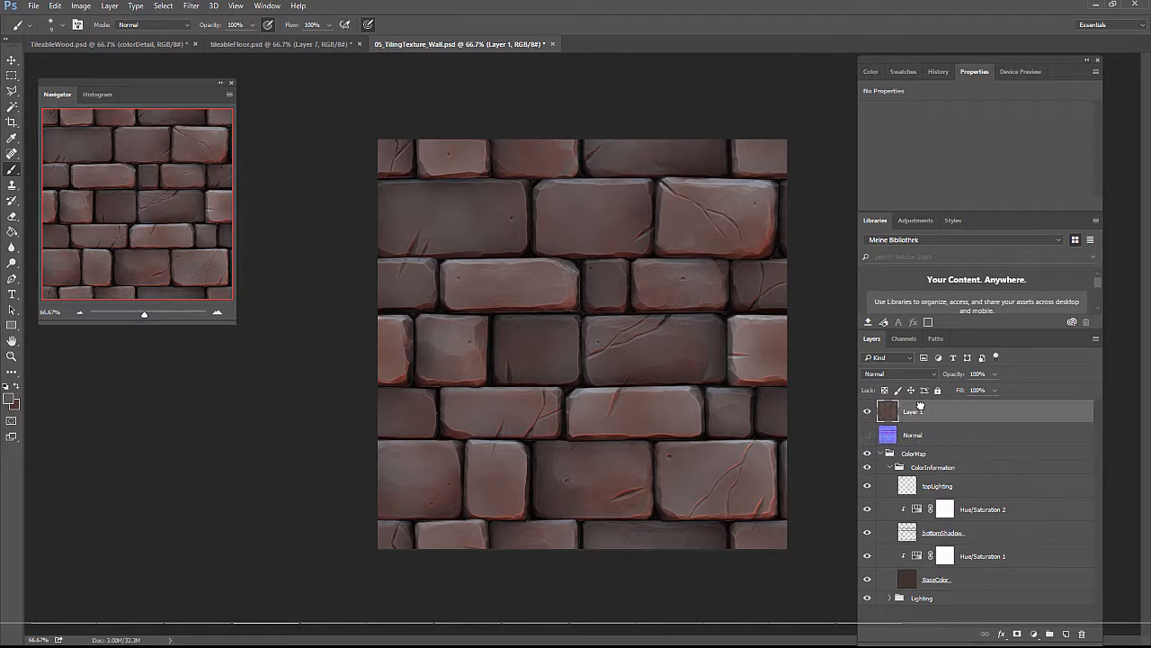
click(192, 6)
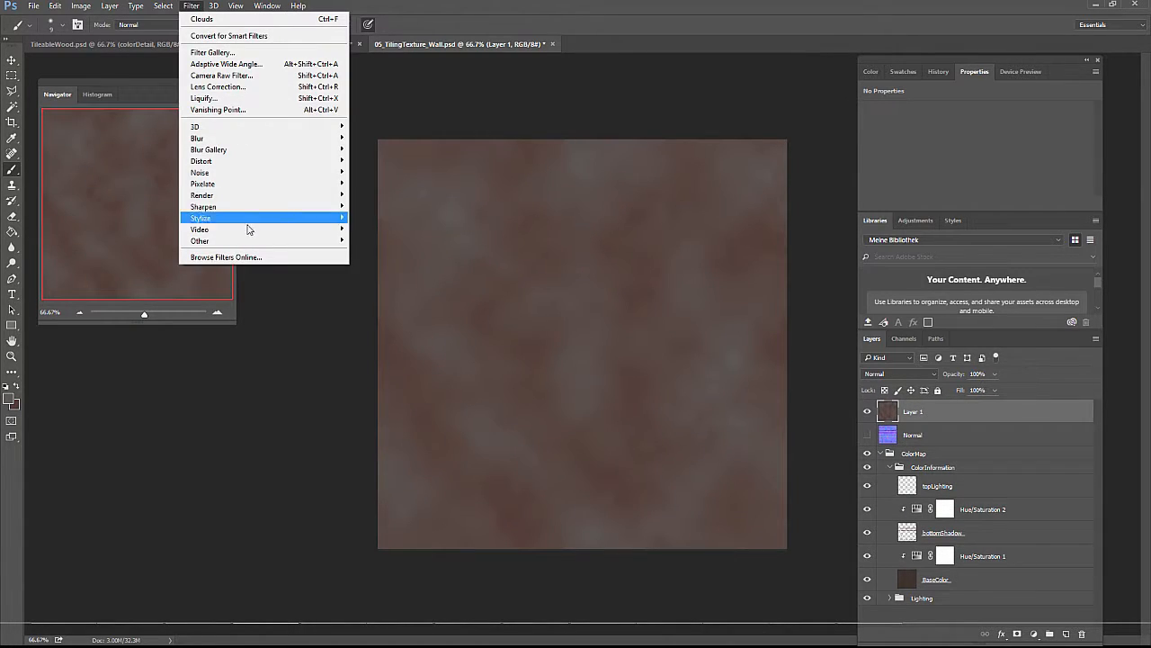
mouse_move(207, 240)
click(166, 293)
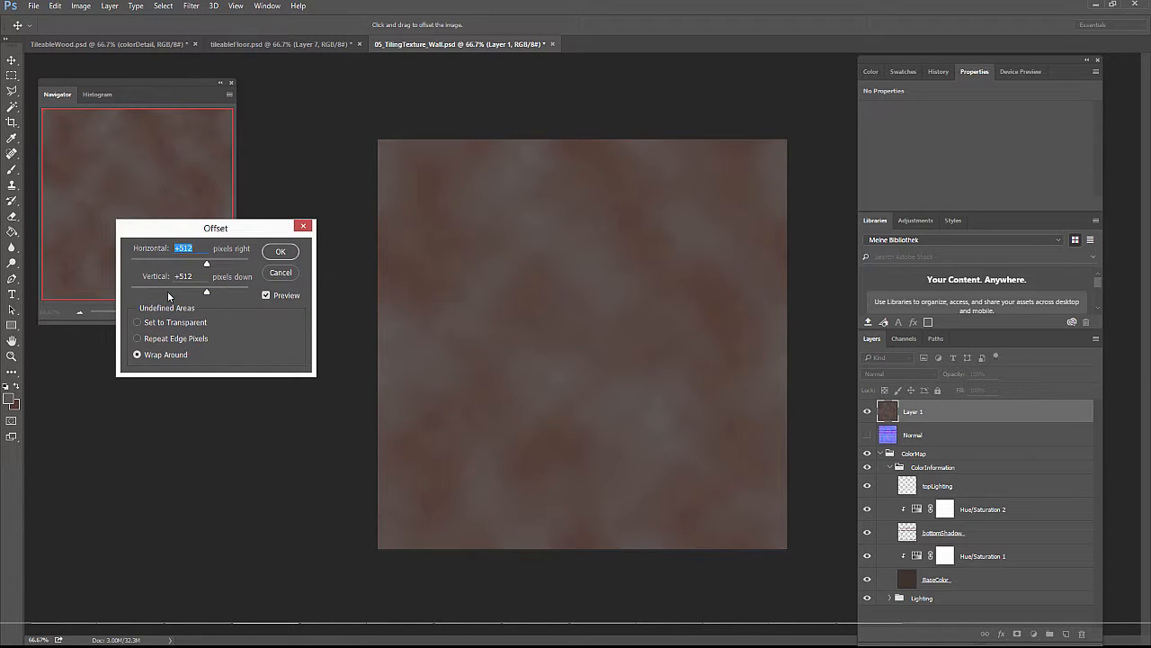
text(325848)
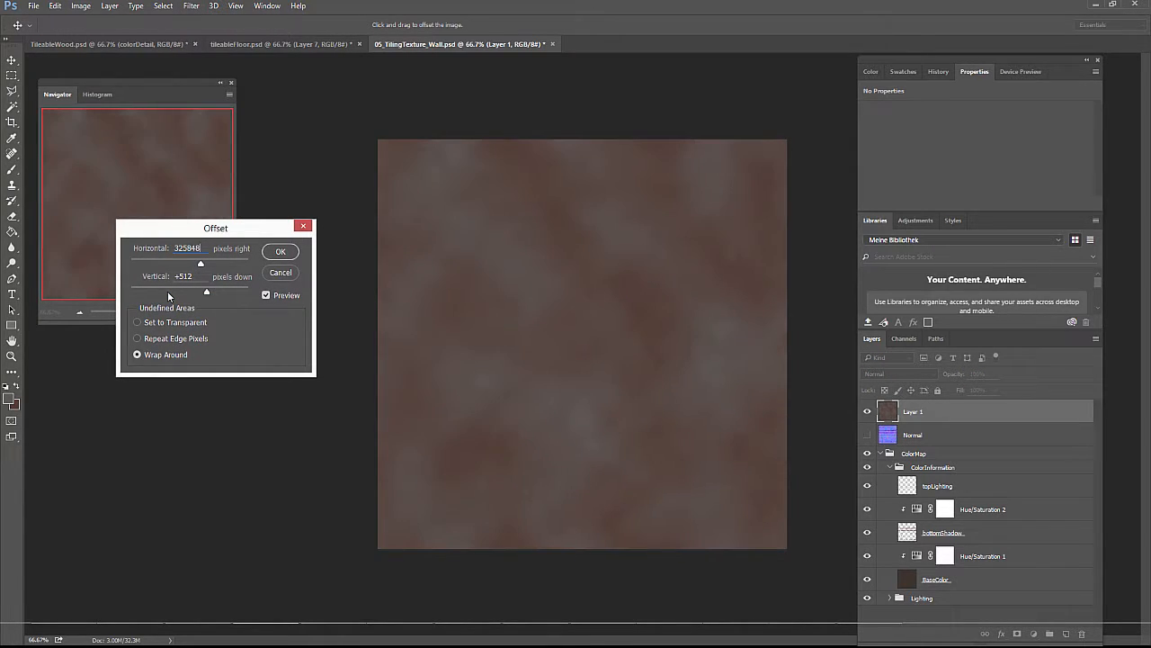
click(291, 274)
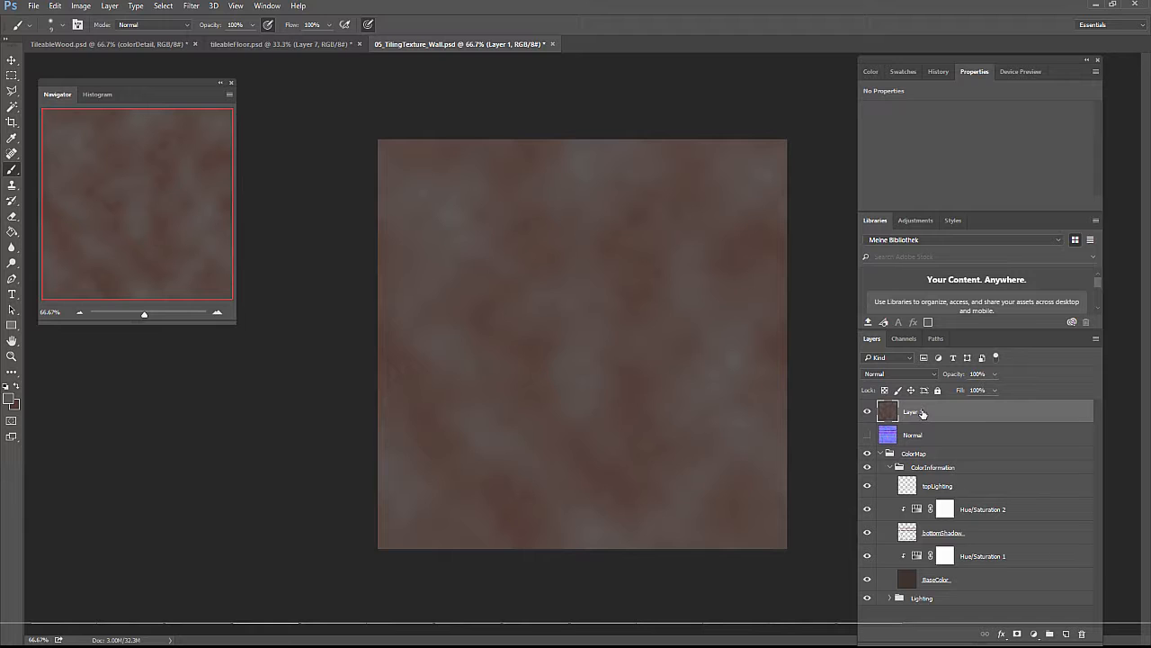
Step: Move Layer 1 directly below bottomShadow and set it to Overlay at 30% opacity
drag(922, 413, 987, 546)
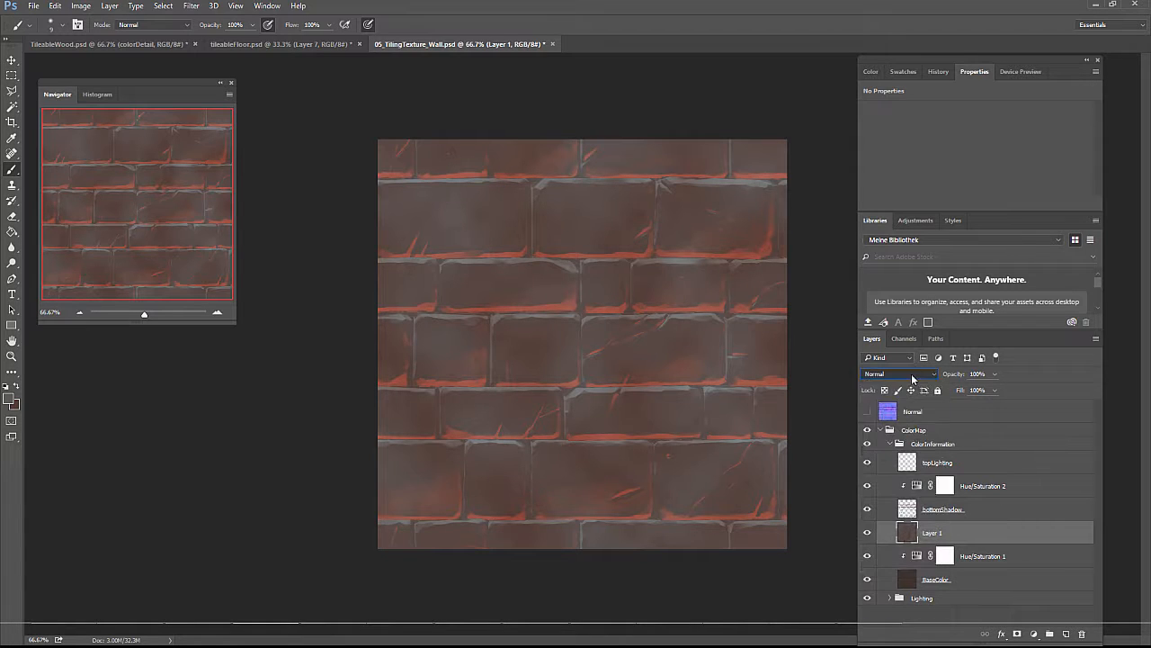
click(912, 379)
click(904, 501)
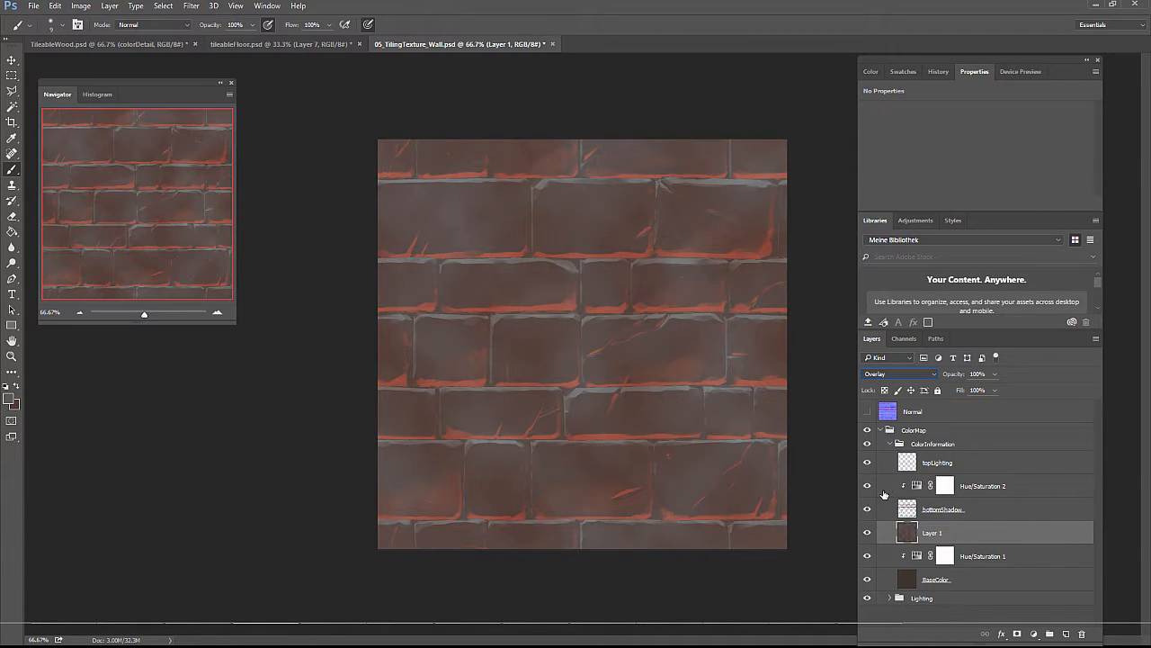
click(973, 376)
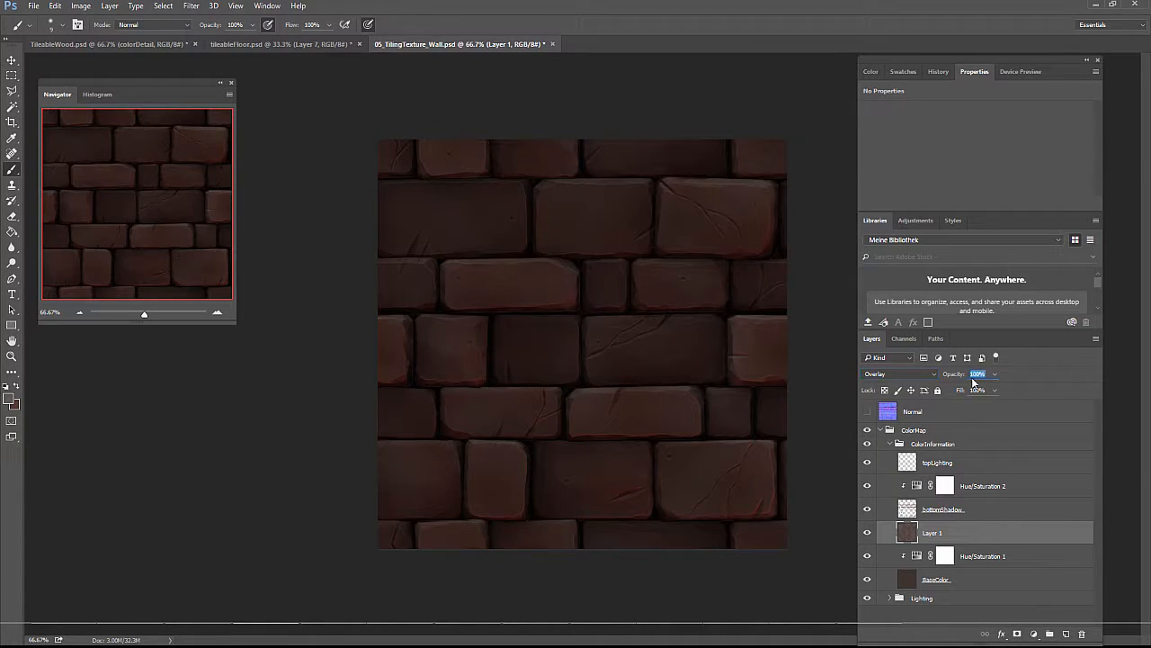
text(30)
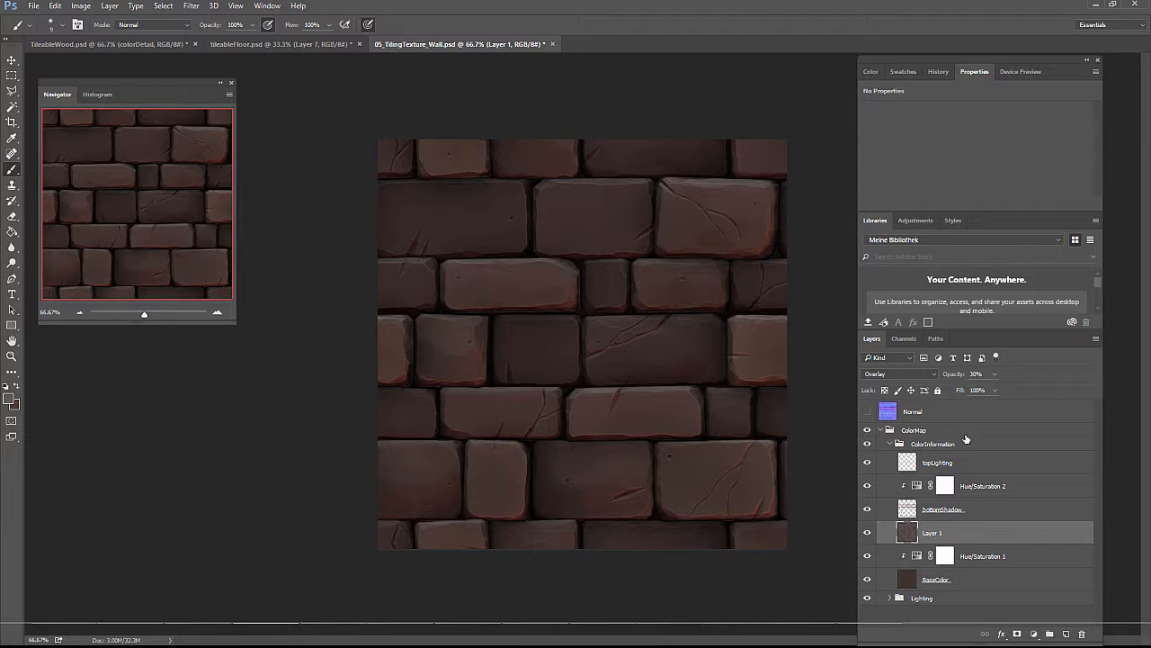
Step: Add a new layer named "edges" above topLighting and set its blend mode to Overlay
click(975, 460)
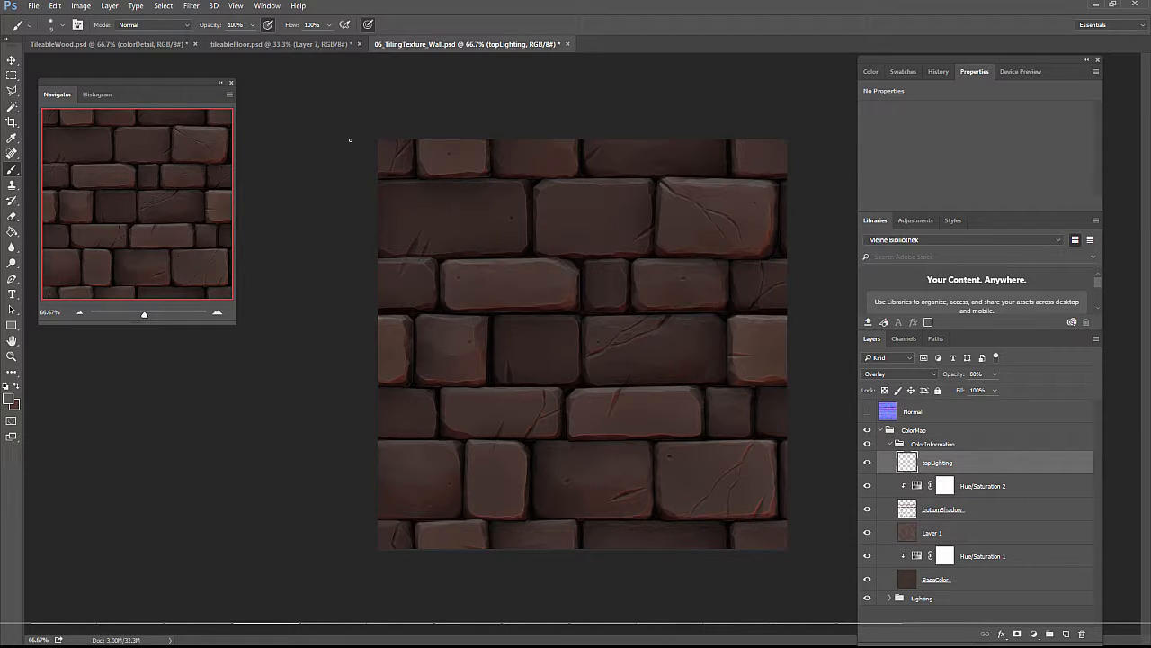
click(1066, 634)
double_click(937, 462)
text(c)
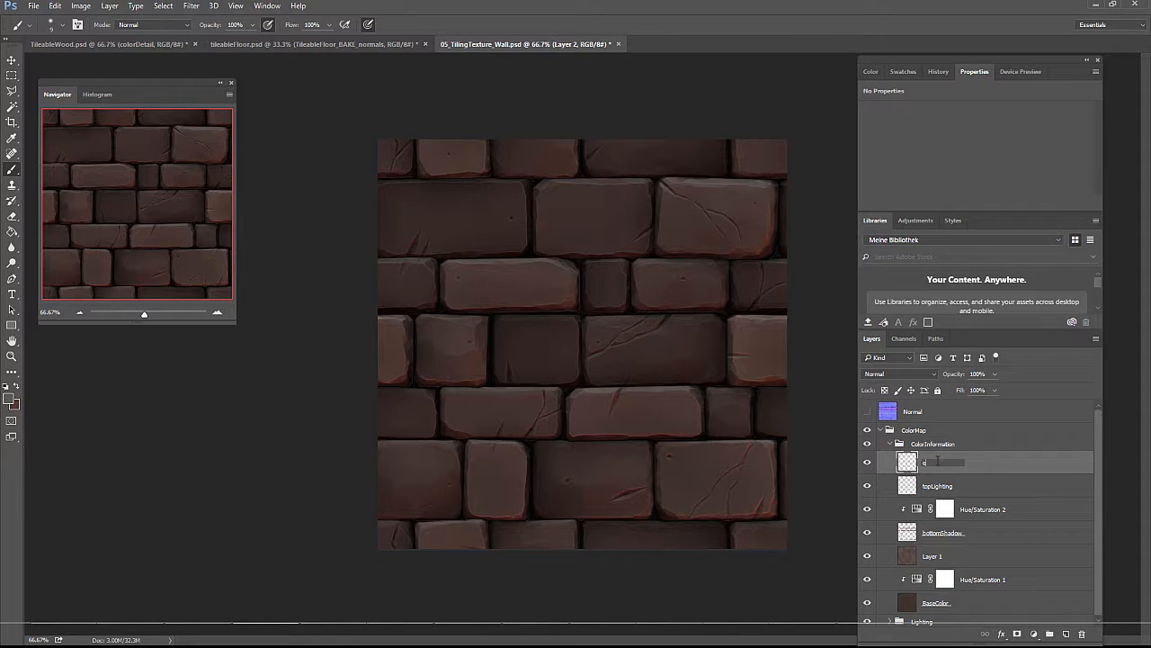
key(Return)
click(929, 374)
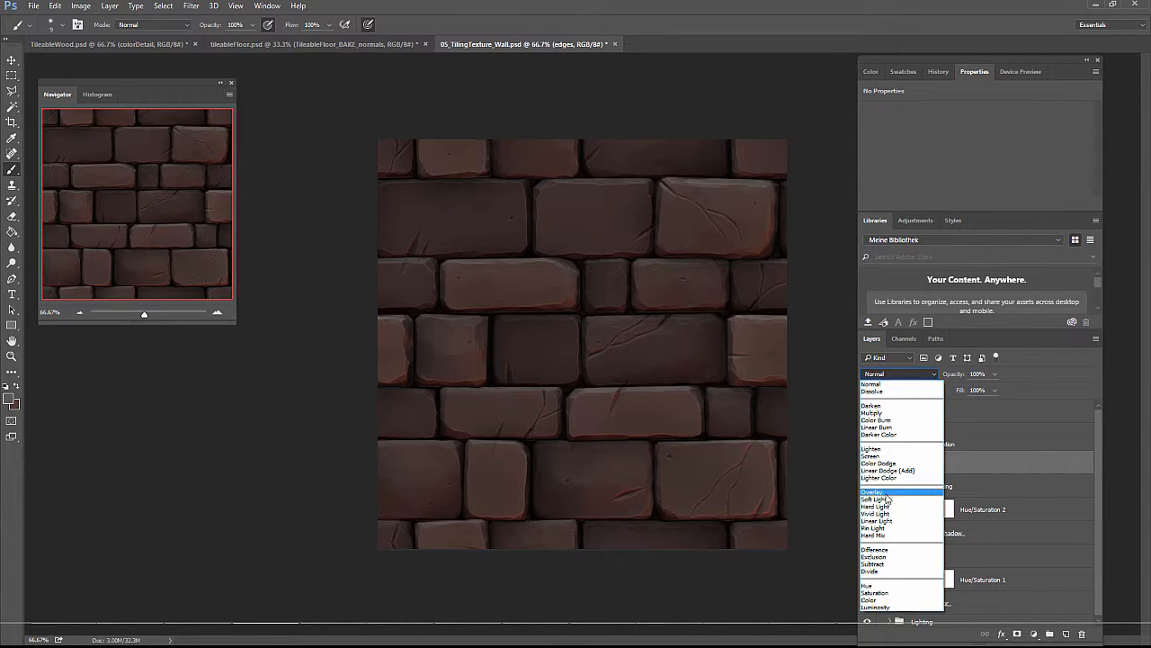
click(891, 491)
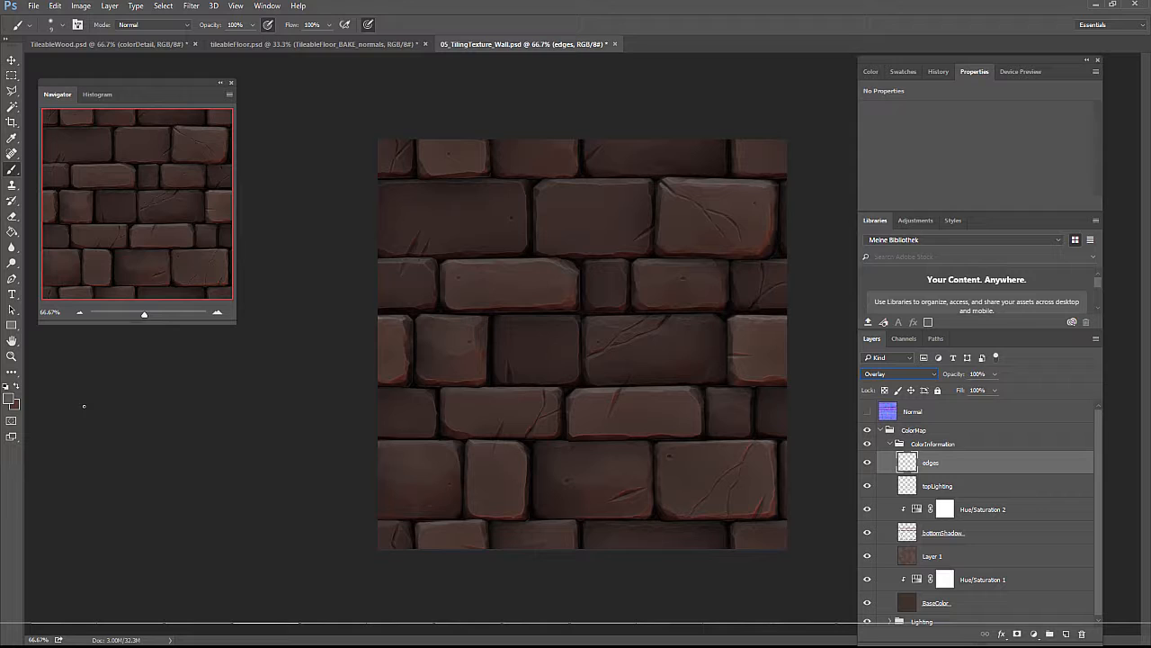
Step: Set the foreground colour to white (ffffff) and choose a small hard round brush
click(11, 399)
text(ffffff)
click(665, 168)
right_click(580, 242)
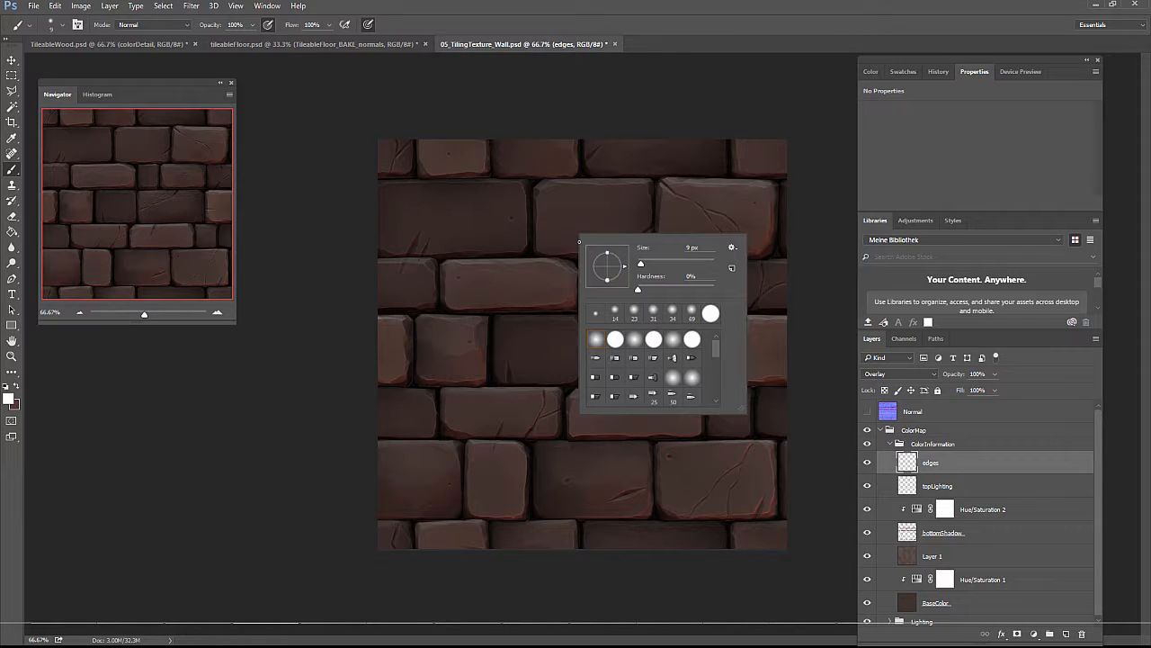
click(616, 342)
drag(641, 265, 640, 265)
click(640, 267)
Step: Paint white highlights along the upper and side edges and the crack of the middle brick in the second row
drag(539, 205, 539, 216)
key(ctrl+plus)
key(ctrl+plus)
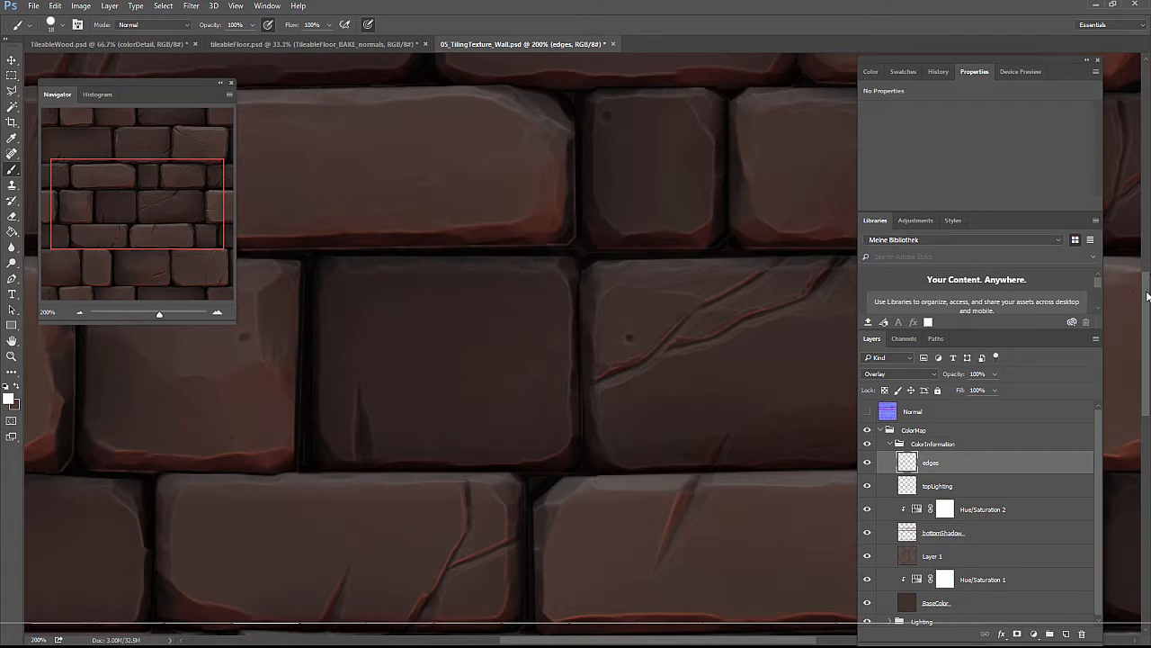
scroll(666, 319, up, 6)
scroll(666, 319, up, 1)
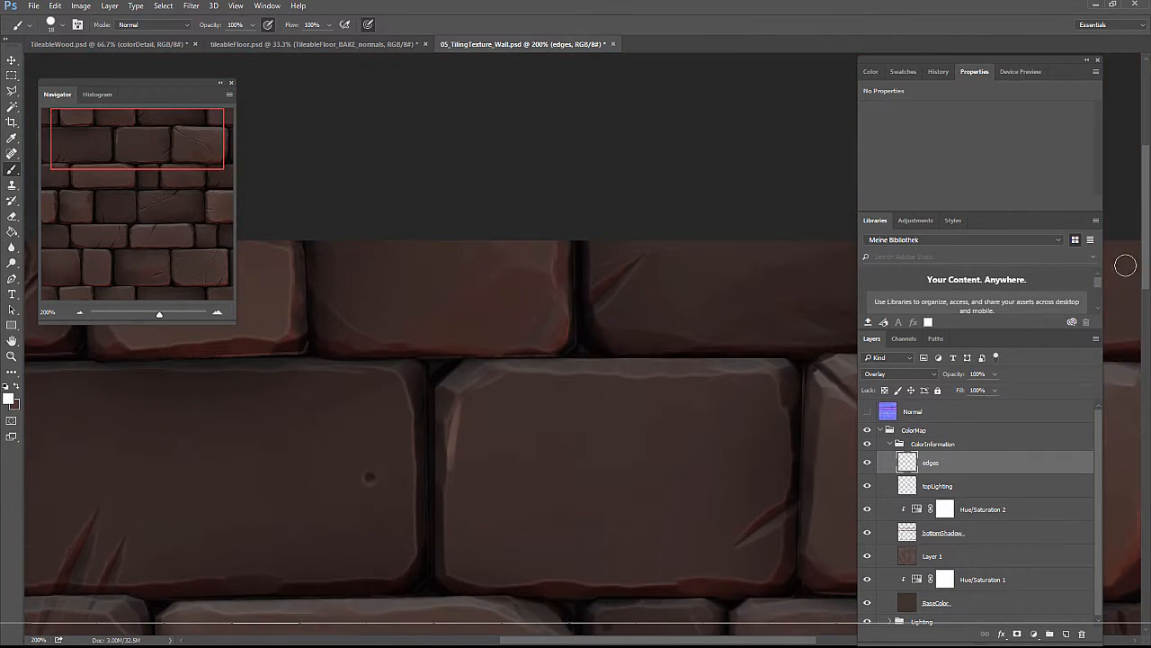
scroll(1146, 237, down, 5)
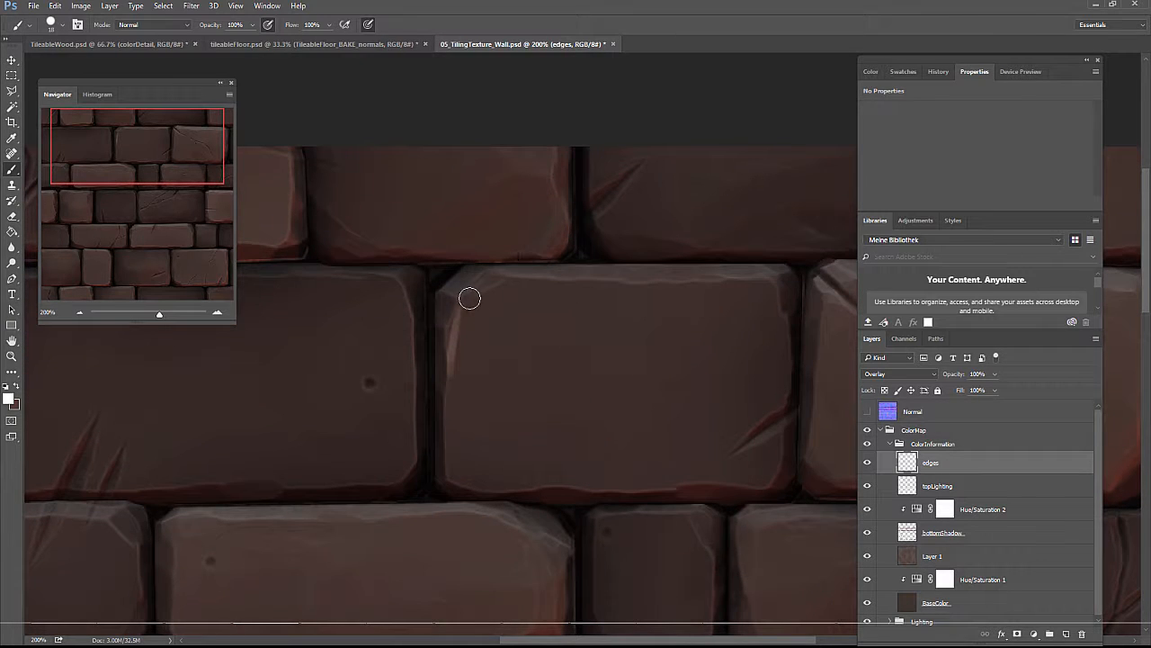
mouse_move(482, 288)
mouse_down()
mouse_move(491, 283)
mouse_move(447, 330)
mouse_move(451, 392)
mouse_up()
mouse_move(495, 280)
mouse_down()
mouse_move(606, 285)
mouse_move(713, 264)
mouse_move(634, 252)
mouse_move(668, 264)
mouse_move(613, 284)
mouse_move(758, 279)
mouse_move(778, 315)
mouse_up()
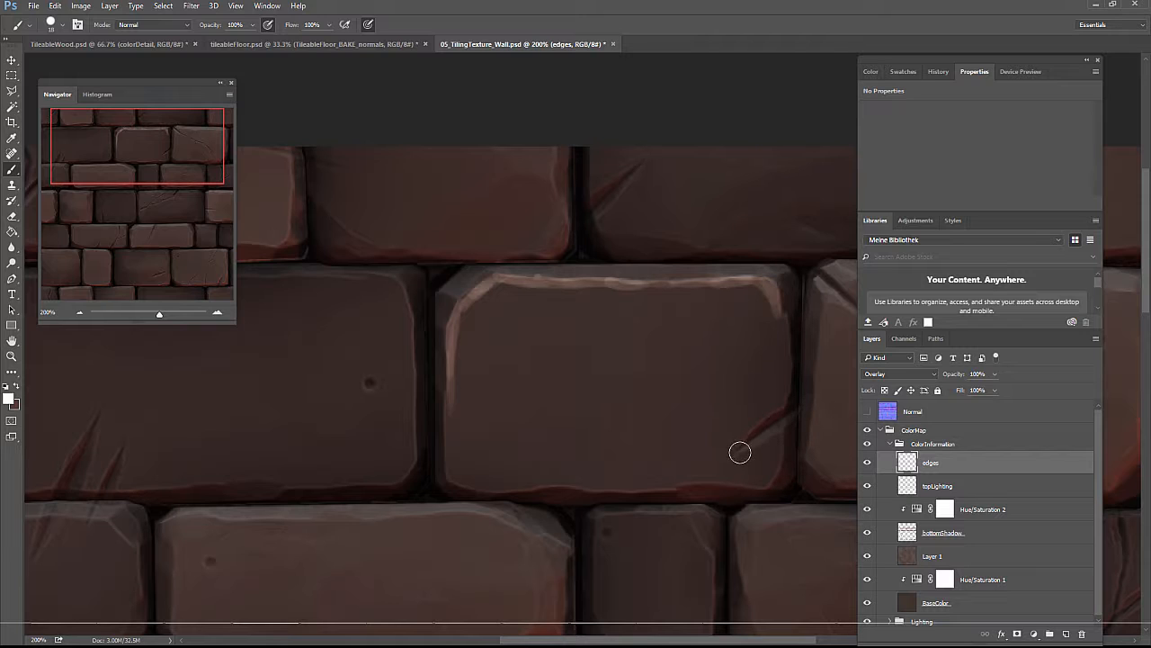
mouse_move(733, 459)
mouse_down()
mouse_move(782, 433)
mouse_move(768, 481)
mouse_up()
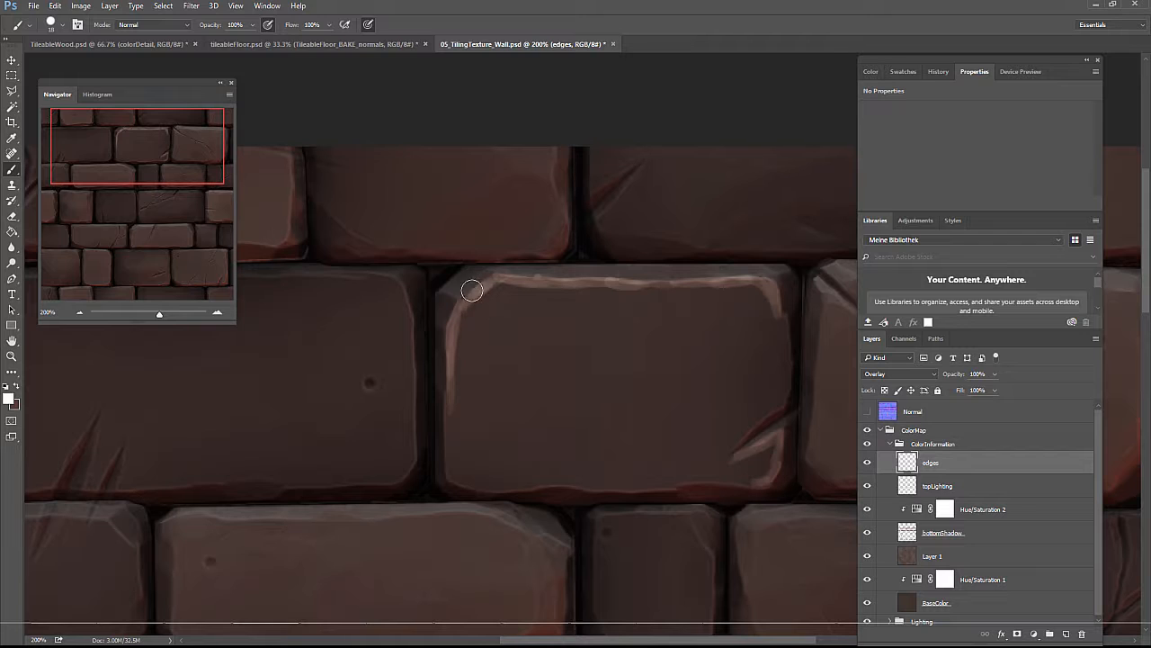
mouse_move(473, 292)
mouse_down()
mouse_move(458, 326)
mouse_move(449, 417)
mouse_move(448, 372)
mouse_move(450, 445)
mouse_up()
Step: Highlight the hole, the cracks and the top and side edges of the wide leftmost brick in the second row
drag(182, 163, 174, 178)
click(426, 294)
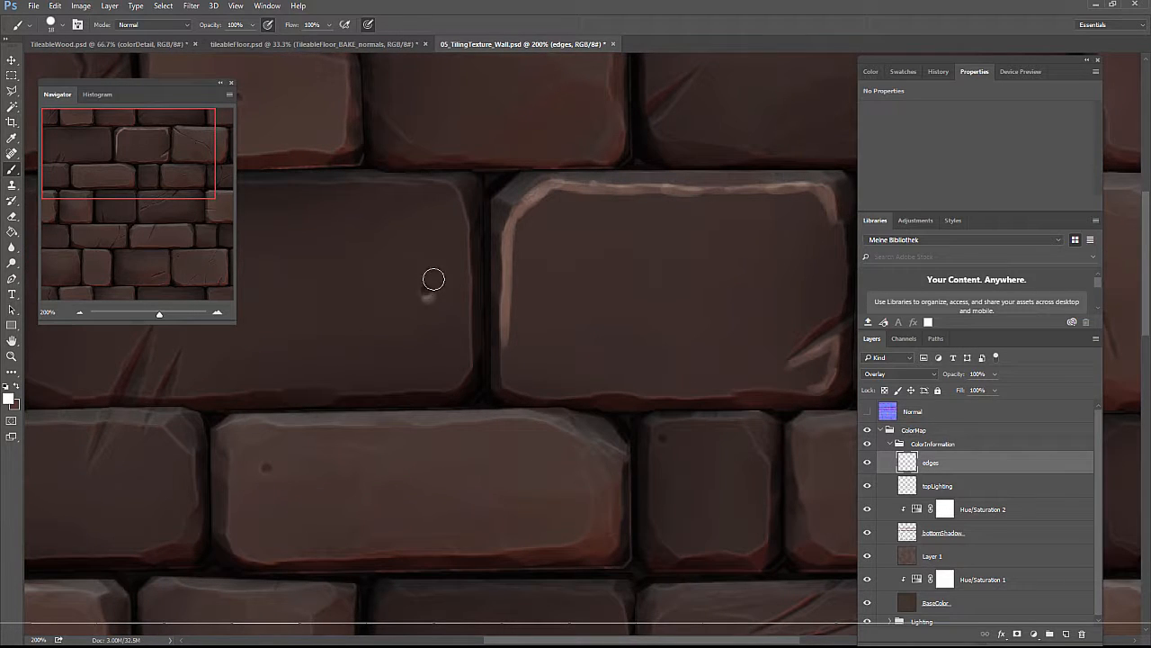
mouse_move(412, 187)
mouse_down()
mouse_move(454, 195)
mouse_move(468, 242)
mouse_move(457, 297)
mouse_up()
drag(569, 640, 504, 639)
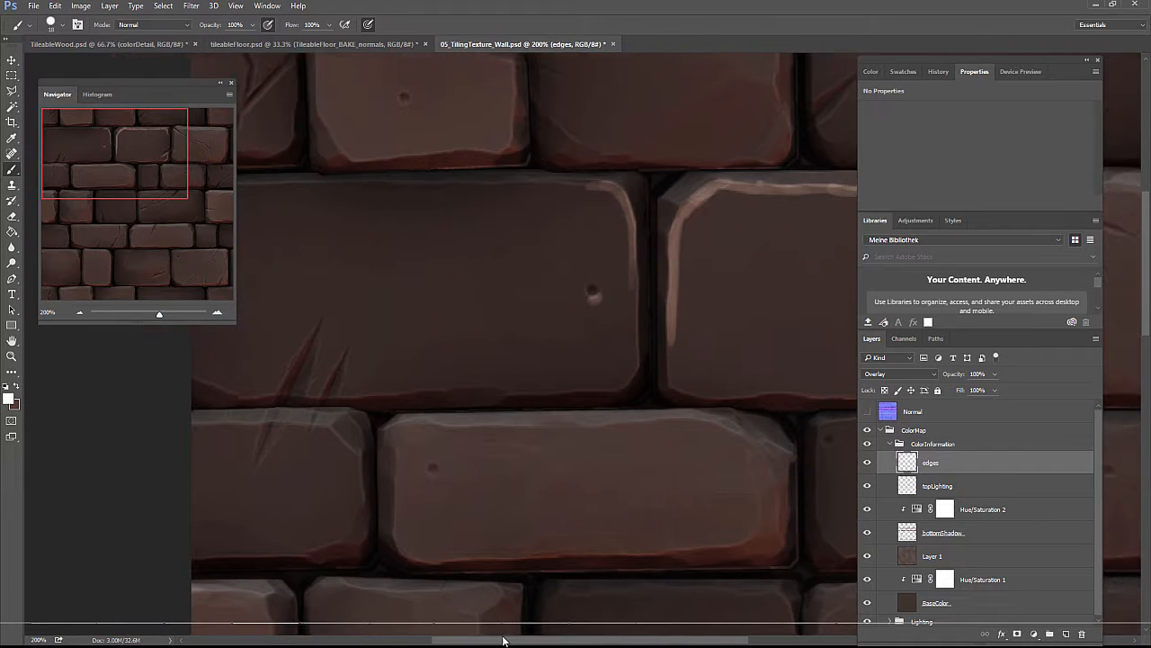
mouse_move(427, 355)
mouse_down()
mouse_move(413, 396)
mouse_move(447, 398)
mouse_up()
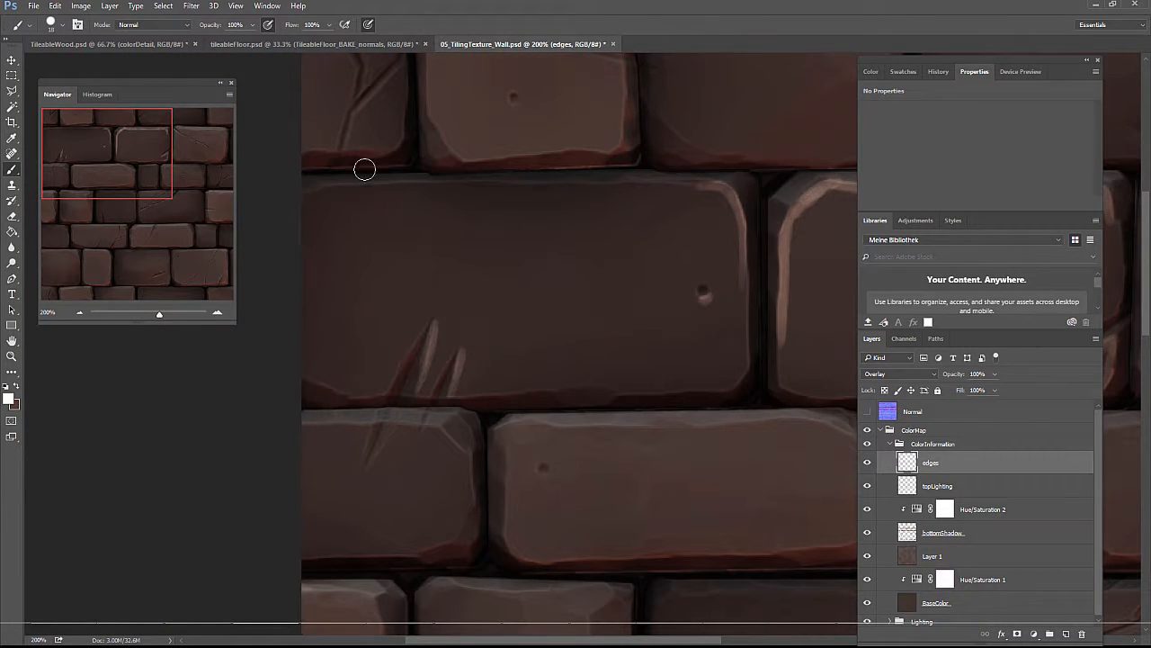
mouse_move(325, 189)
mouse_down()
mouse_move(706, 187)
mouse_move(501, 188)
mouse_up()
mouse_move(736, 214)
mouse_down()
mouse_move(704, 188)
mouse_move(725, 205)
mouse_up()
drag(743, 262, 738, 301)
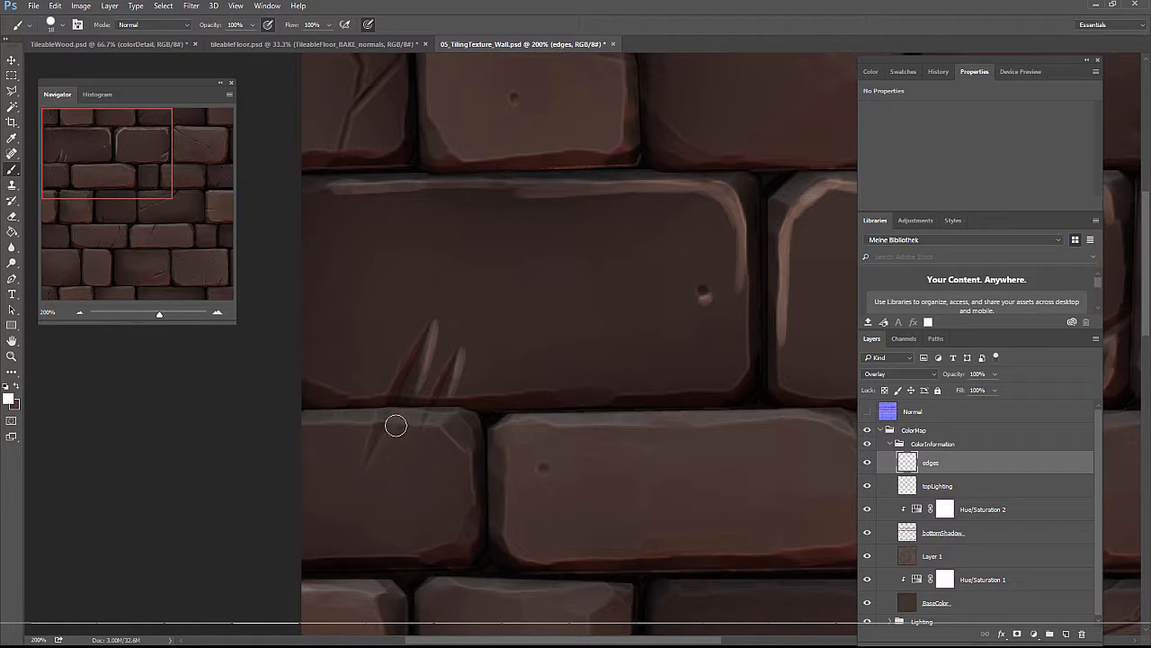
Step: Paint edge highlights on the first two bricks of the third row, including the crack and the small hole
mouse_move(399, 424)
mouse_down()
mouse_move(376, 453)
mouse_move(399, 427)
mouse_move(432, 426)
mouse_move(467, 466)
mouse_move(467, 497)
mouse_move(333, 423)
mouse_up()
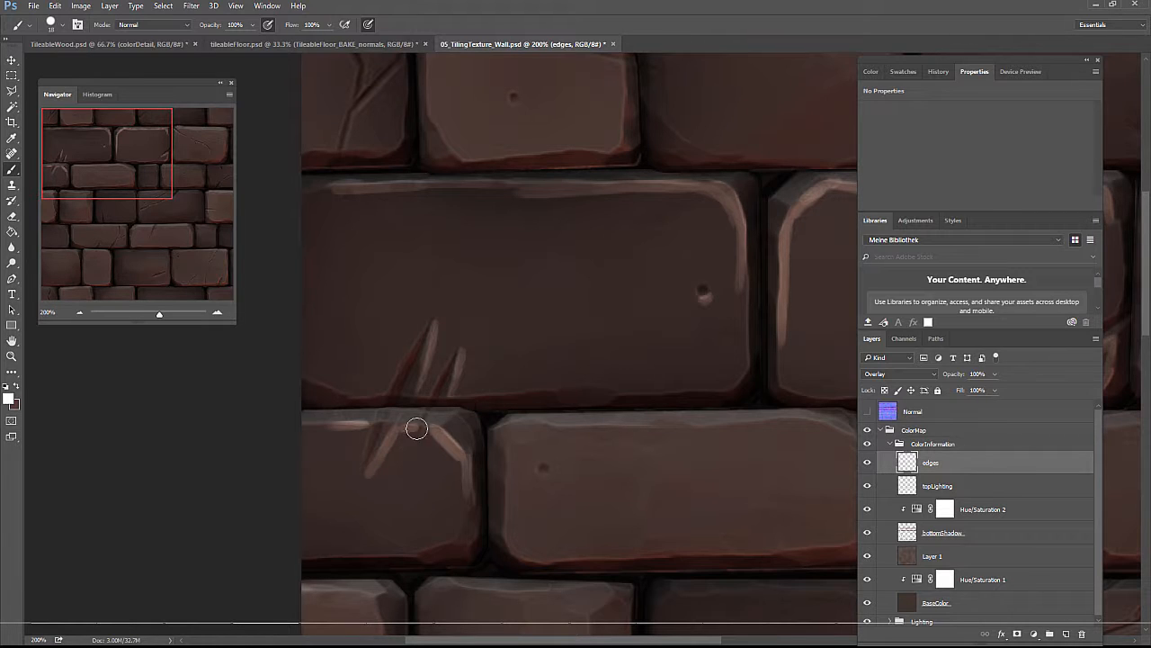
mouse_move(543, 432)
mouse_down()
mouse_move(512, 463)
mouse_move(510, 488)
mouse_up()
drag(535, 429, 620, 427)
drag(540, 475, 550, 472)
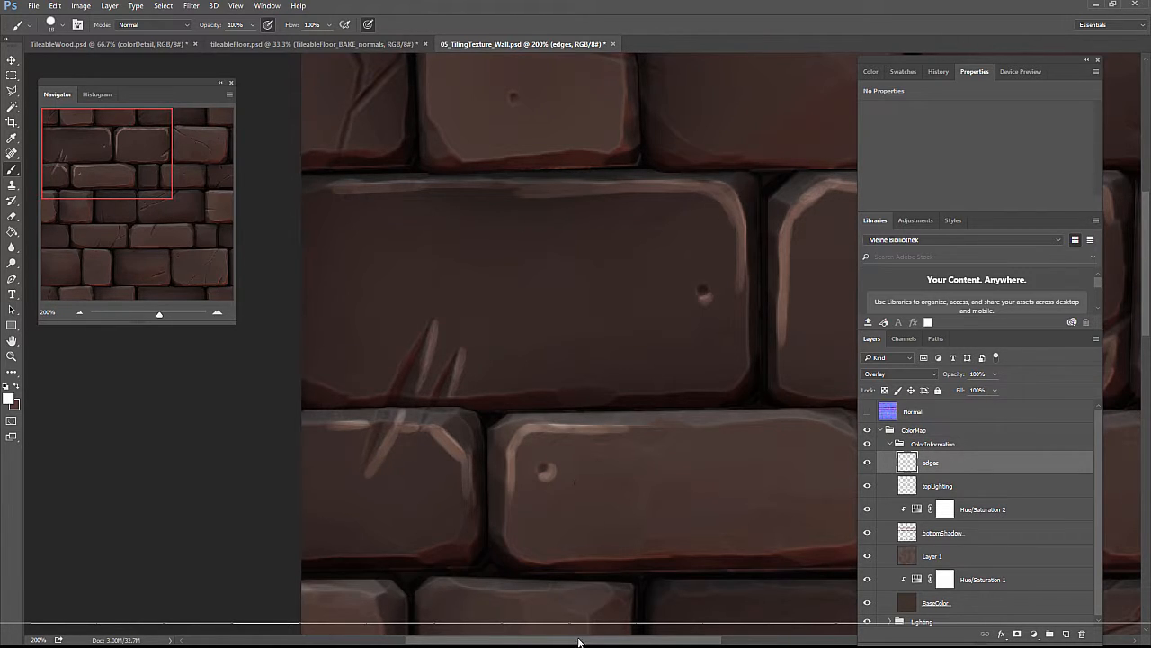
drag(579, 641, 644, 640)
mouse_move(402, 428)
mouse_down()
mouse_move(591, 426)
mouse_move(652, 487)
mouse_move(660, 522)
mouse_up()
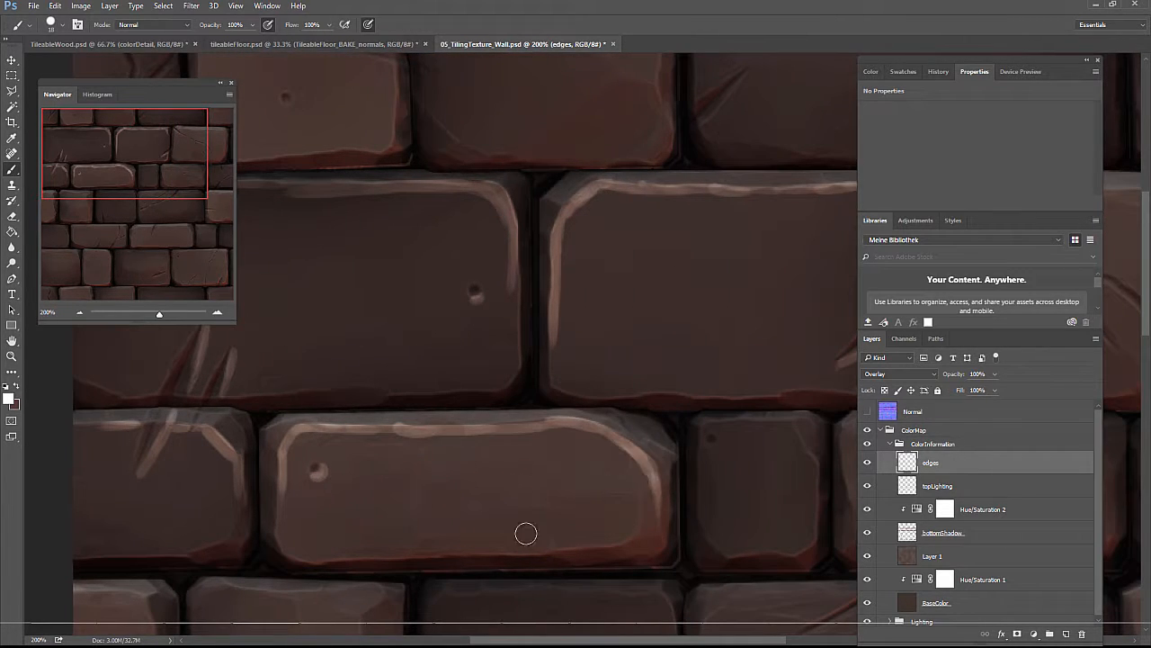
drag(551, 418, 376, 430)
Step: Highlight the edges of the small square brick and its neighbour with two holes in the third row
mouse_move(711, 446)
mouse_down()
mouse_move(742, 423)
mouse_move(703, 495)
mouse_up()
mouse_move(725, 425)
mouse_down()
mouse_move(797, 435)
mouse_move(816, 459)
mouse_move(794, 422)
mouse_up()
drag(755, 640, 875, 641)
drag(465, 429, 439, 488)
drag(448, 435, 531, 426)
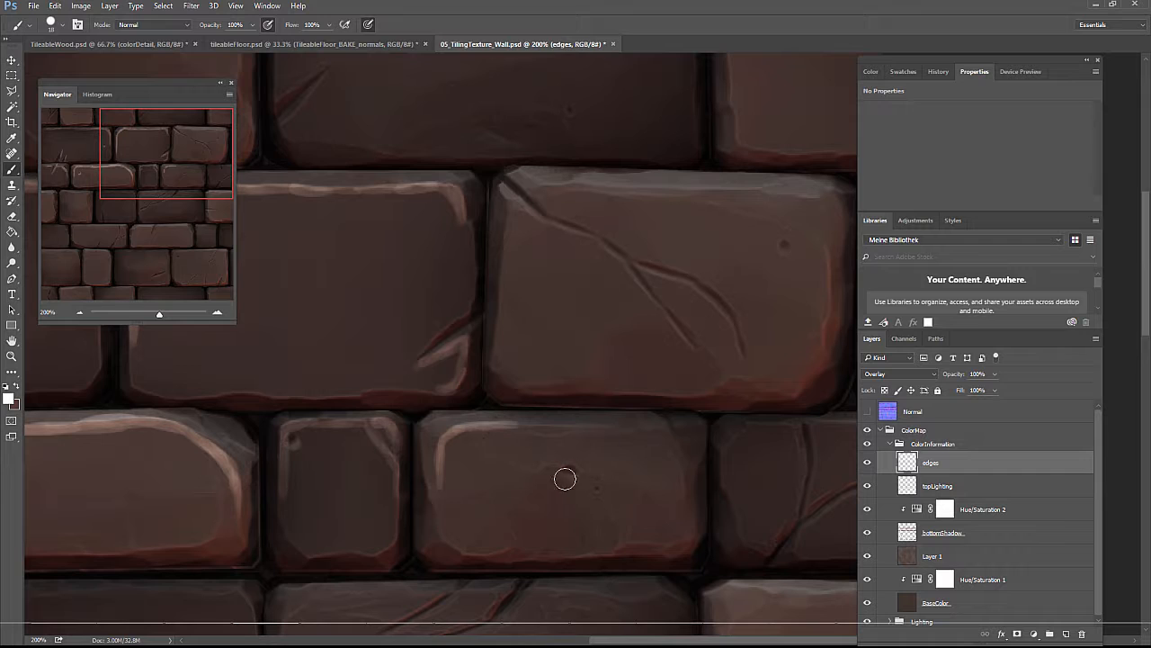
drag(563, 477, 580, 478)
click(602, 495)
mouse_move(580, 429)
mouse_down()
mouse_move(667, 424)
mouse_move(662, 449)
mouse_move(674, 427)
mouse_move(692, 457)
mouse_up()
Step: Paint highlights along the edges and branching crack of the last brick in the third row
drag(746, 427, 715, 502)
mouse_move(725, 425)
mouse_down()
mouse_move(724, 492)
mouse_move(765, 428)
mouse_move(814, 437)
mouse_move(811, 493)
mouse_up()
drag(763, 641, 801, 640)
mouse_move(689, 425)
mouse_down()
mouse_move(718, 432)
mouse_move(686, 442)
mouse_up()
drag(663, 555, 742, 489)
drag(741, 489, 654, 558)
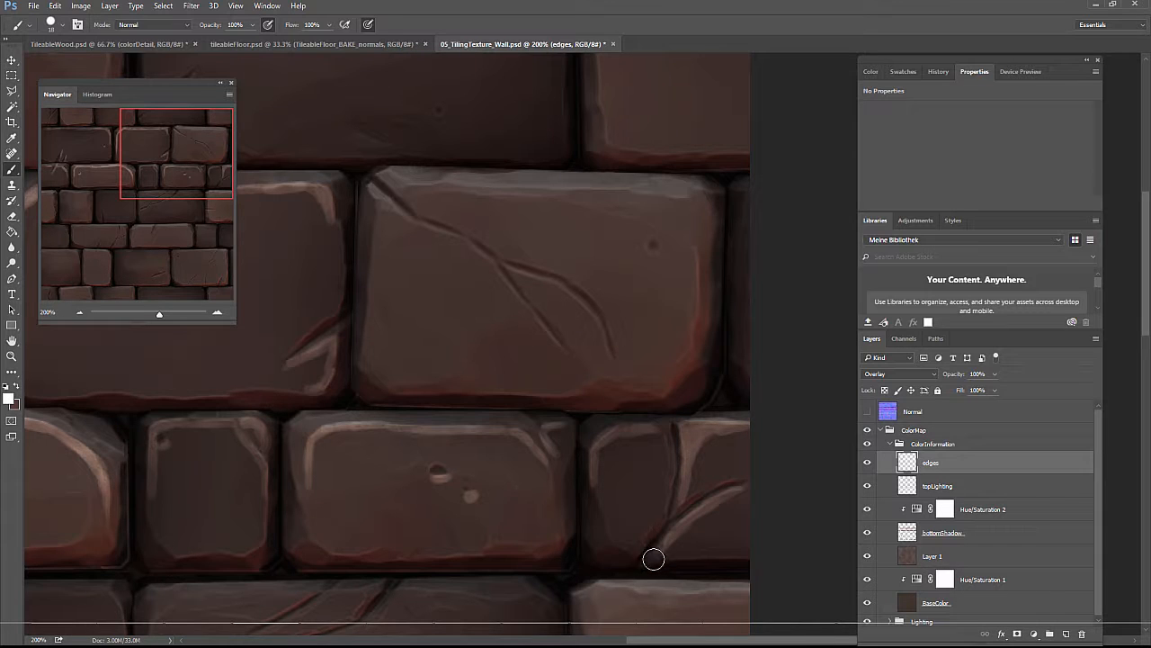
scroll(750, 233, down, 3)
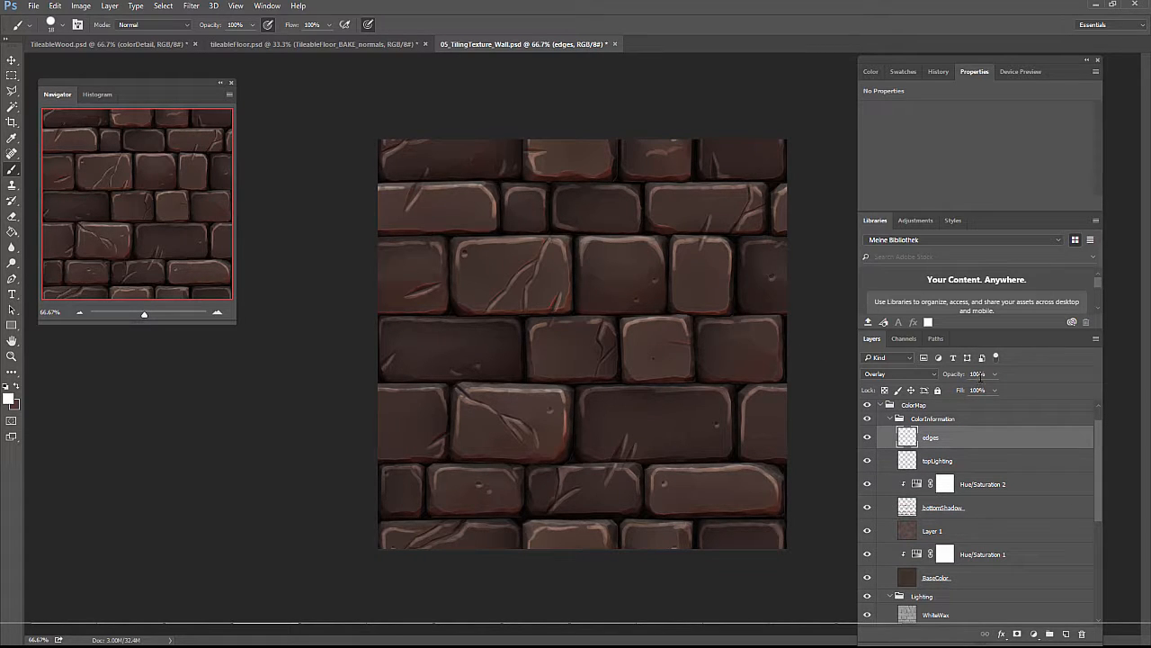
Step: Reduce the opacity of the edges layer to 40%
click(994, 375)
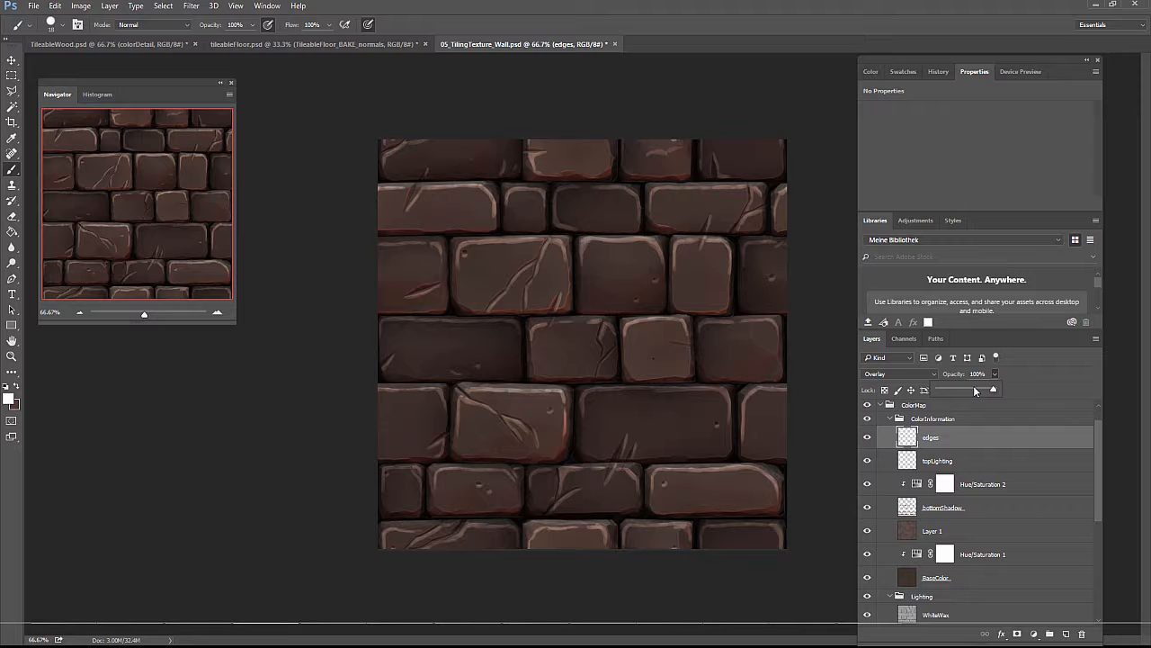
drag(974, 390, 967, 390)
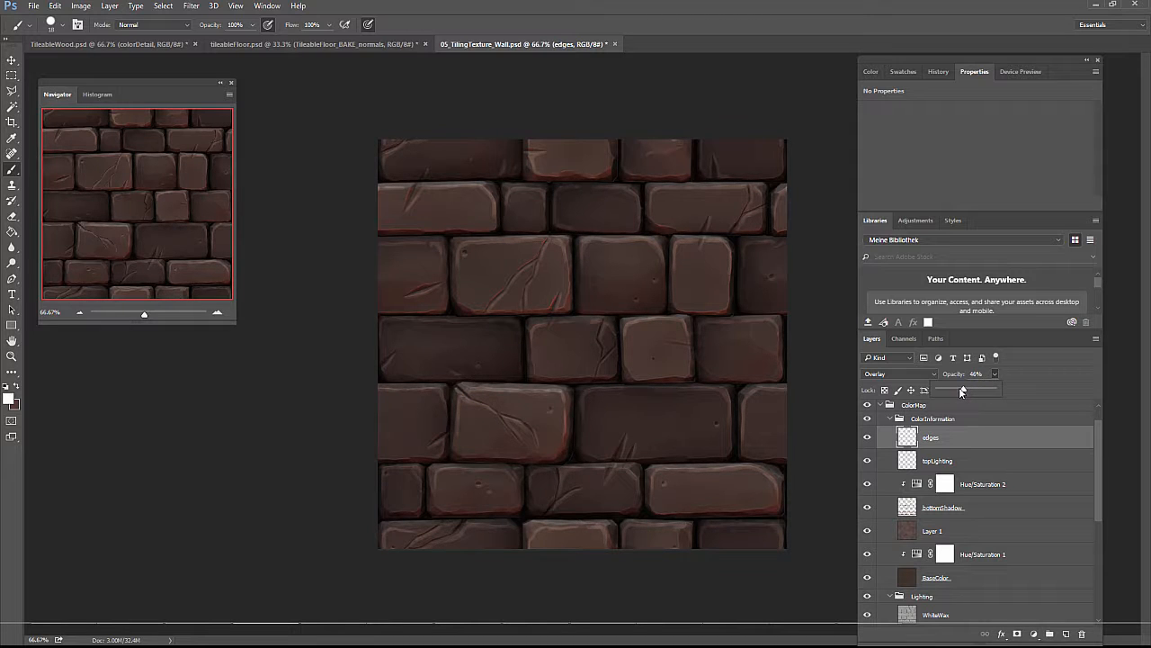
double_click(978, 374)
text(40)
key(Return)
Step: Create a new layer above topLighting and rename it cracks
click(974, 469)
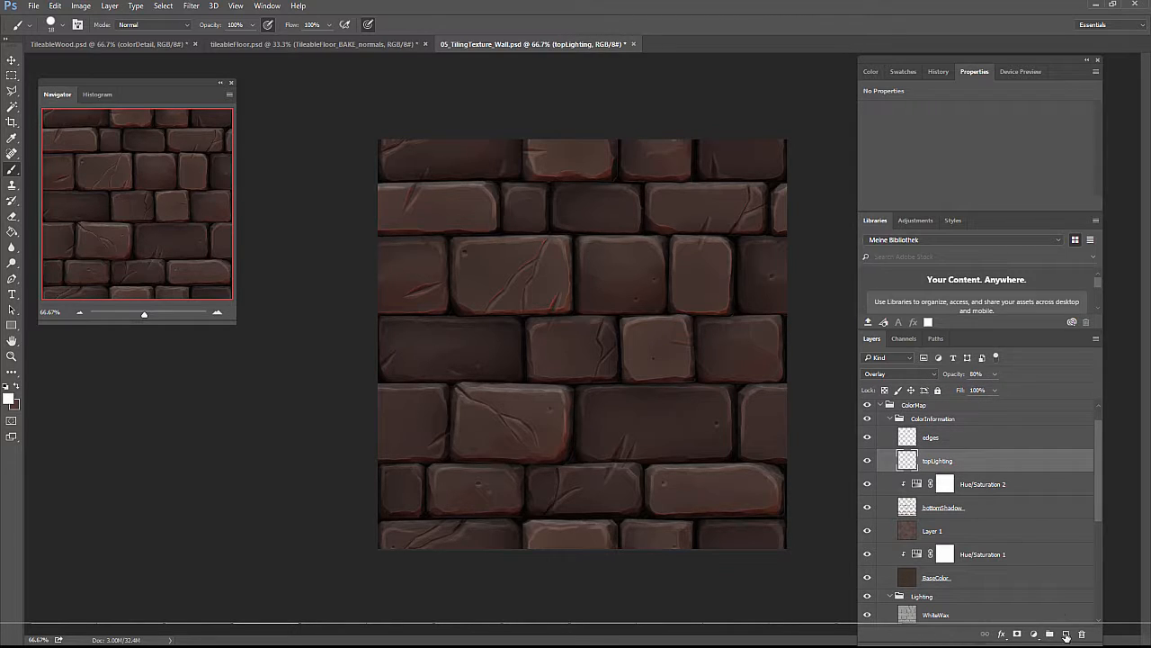
click(1066, 634)
double_click(933, 461)
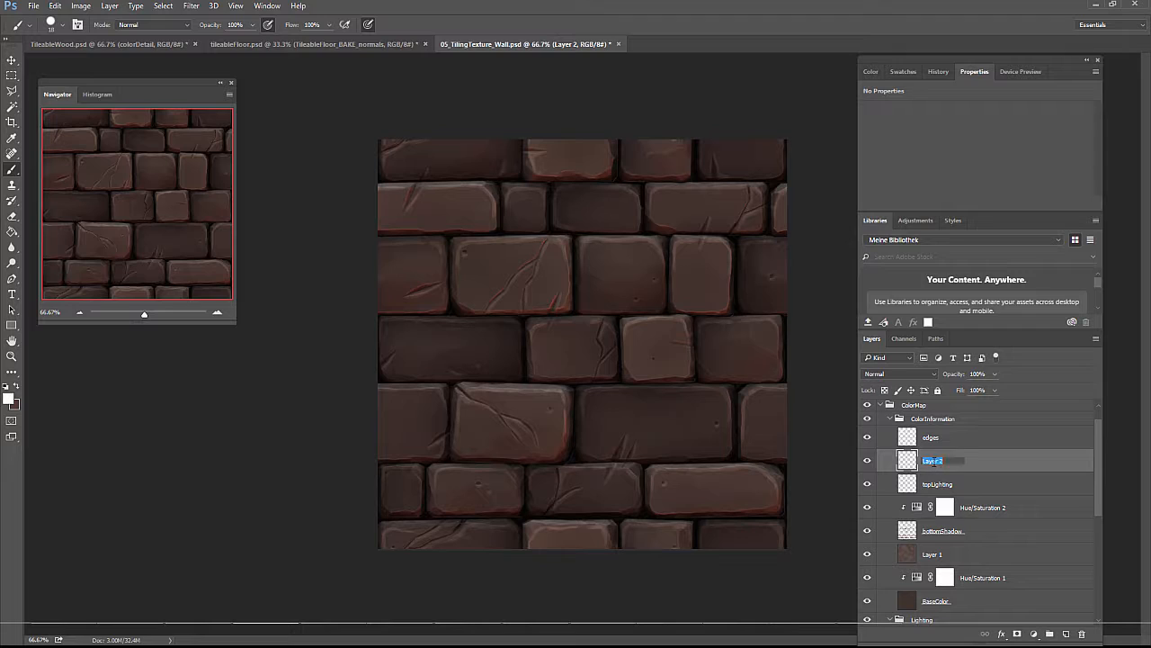
text(cracks)
key(Return)
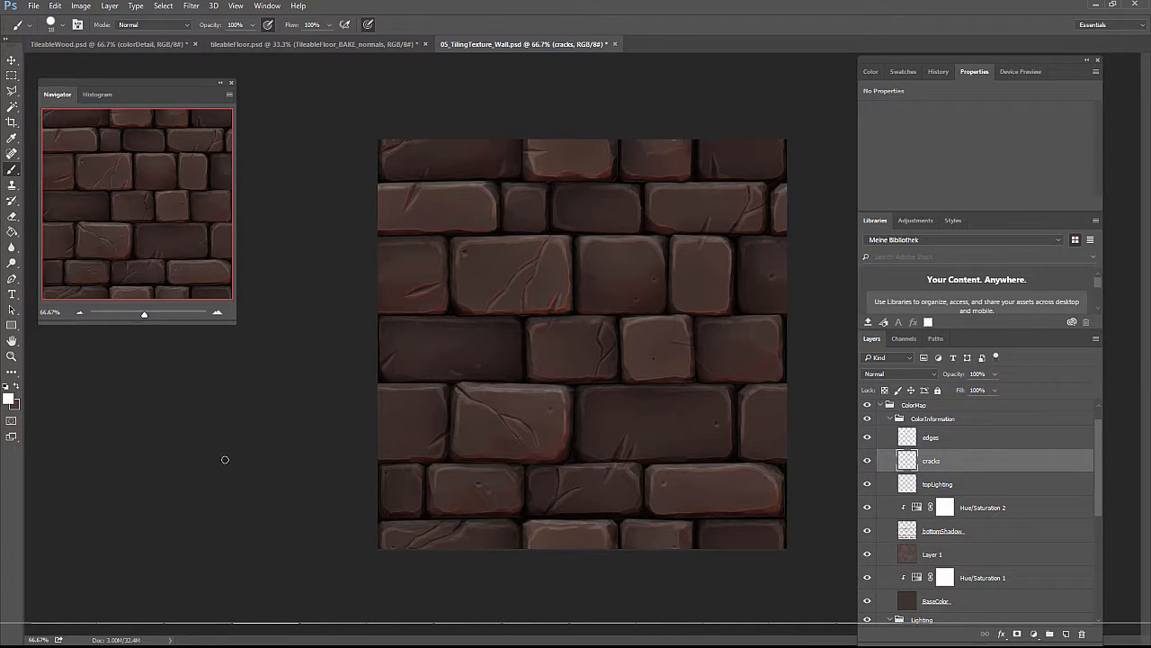
Step: Set the foreground colour to grey 949494 and the cracks layer's blend mode to Multiply
click(9, 397)
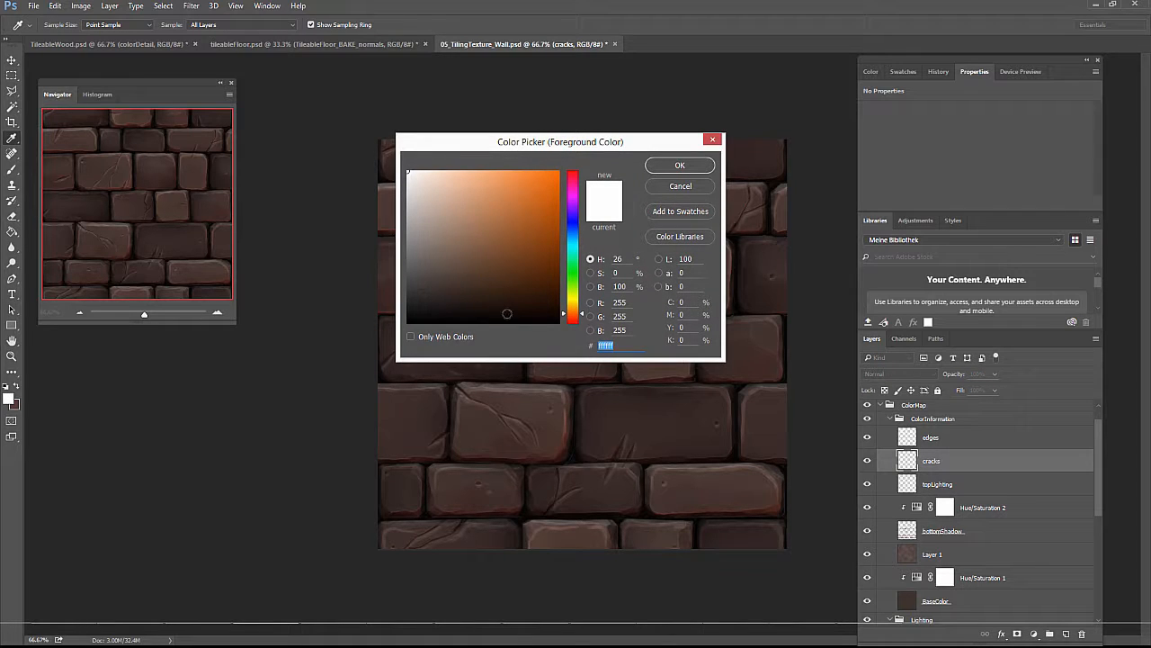
text(949494)
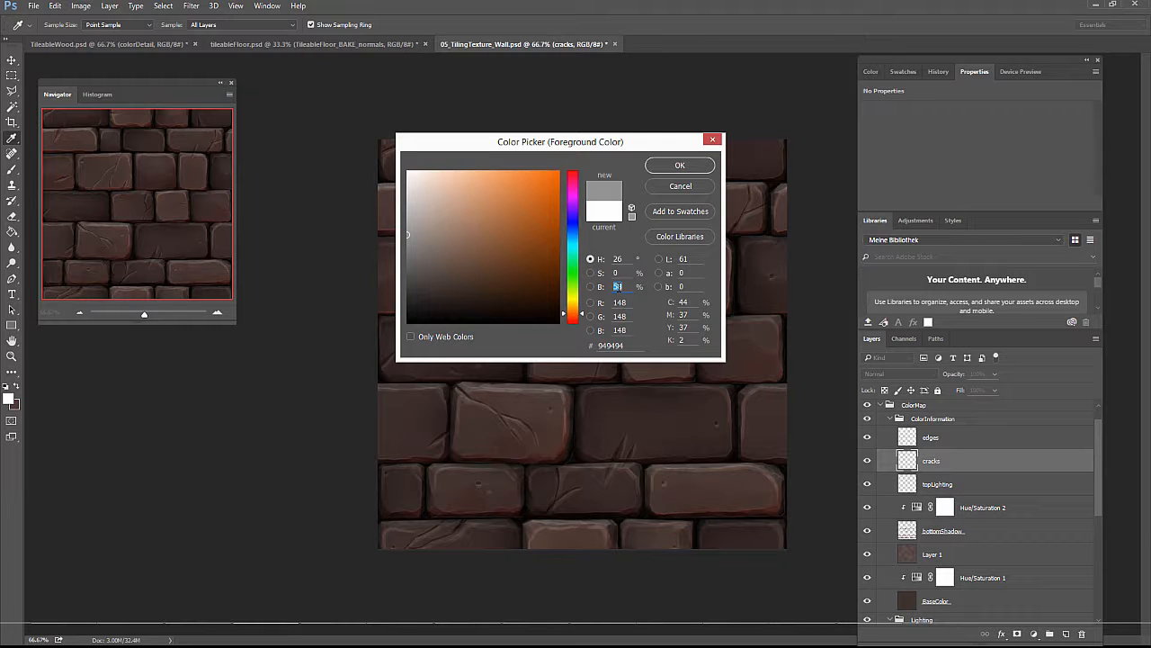
key(Return)
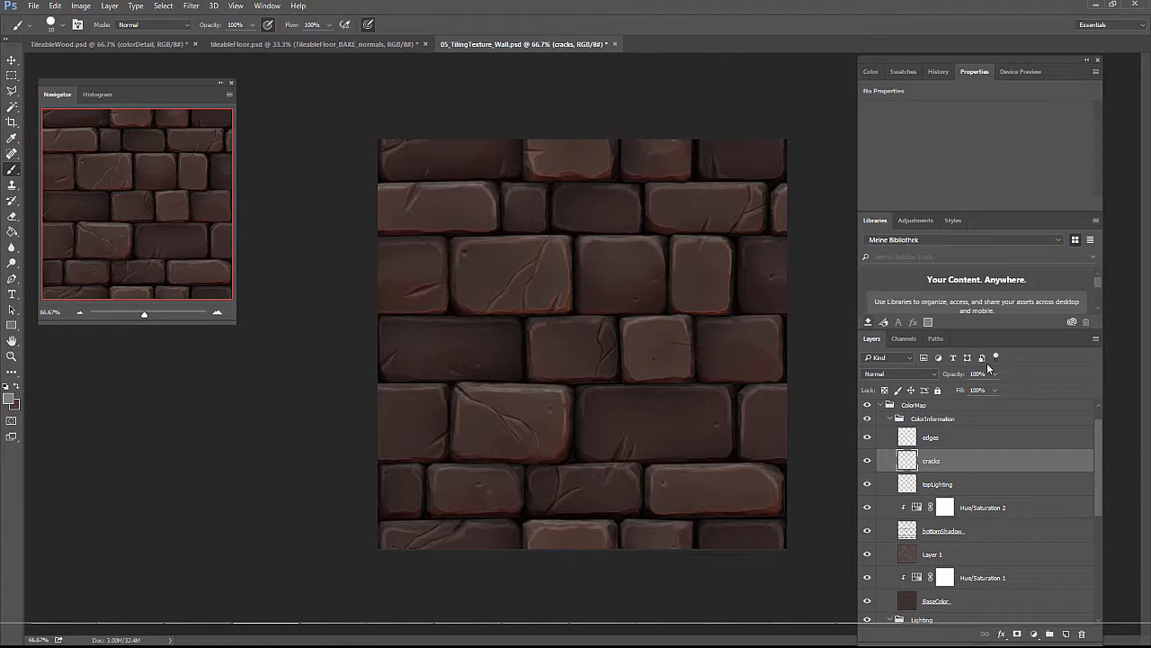
click(919, 371)
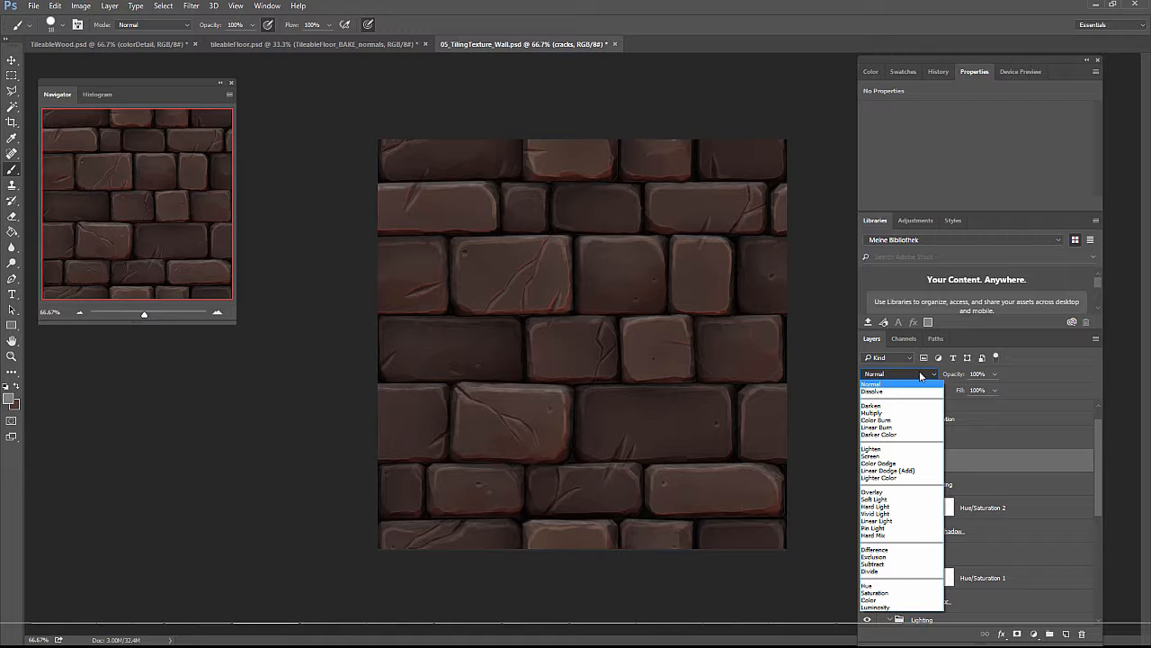
click(891, 411)
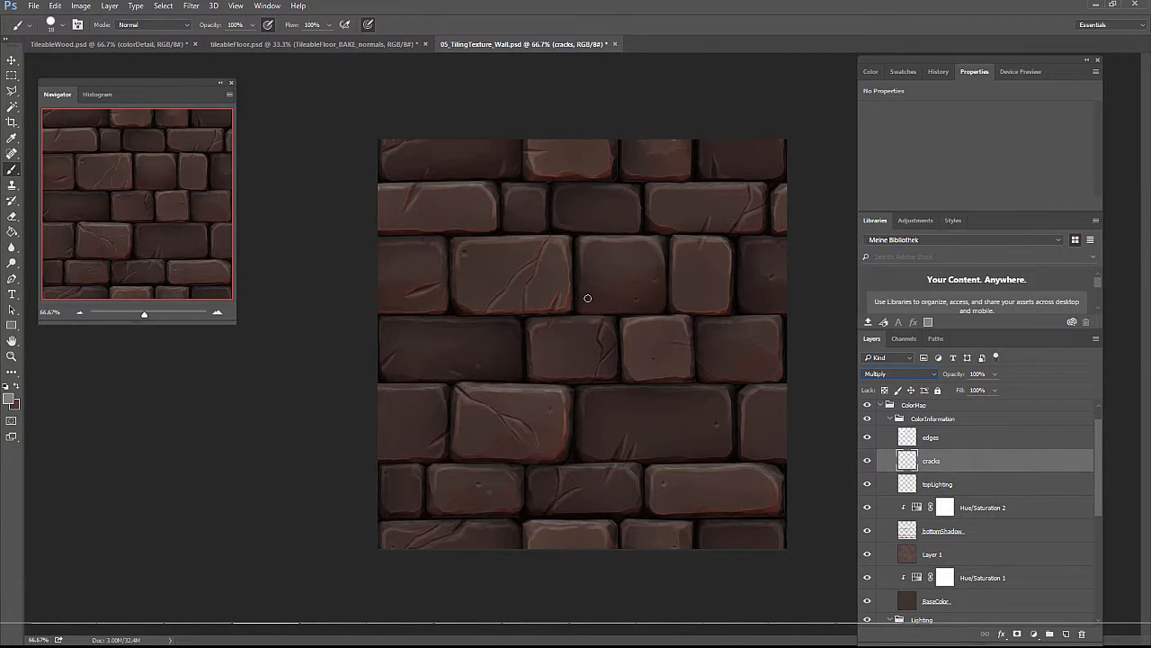
Step: Paint over the branching crack in the fourth row's second brick and the short crack in the small brick beside it
key(ctrl+plus)
key(ctrl+plus)
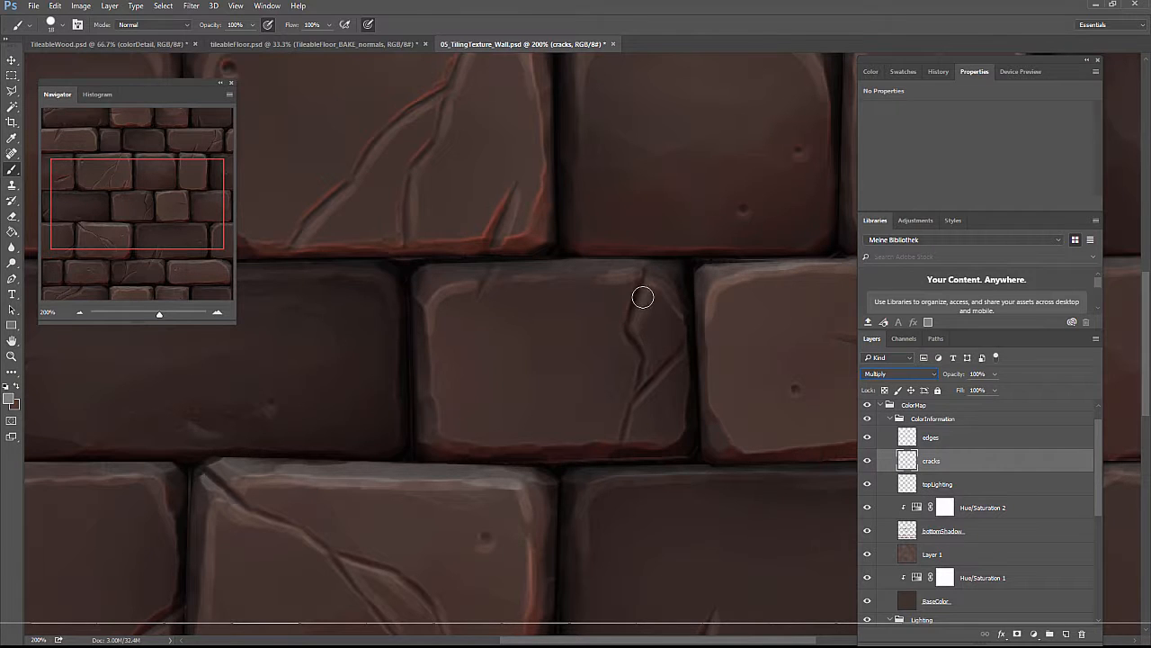
drag(629, 315, 641, 387)
drag(674, 349, 619, 441)
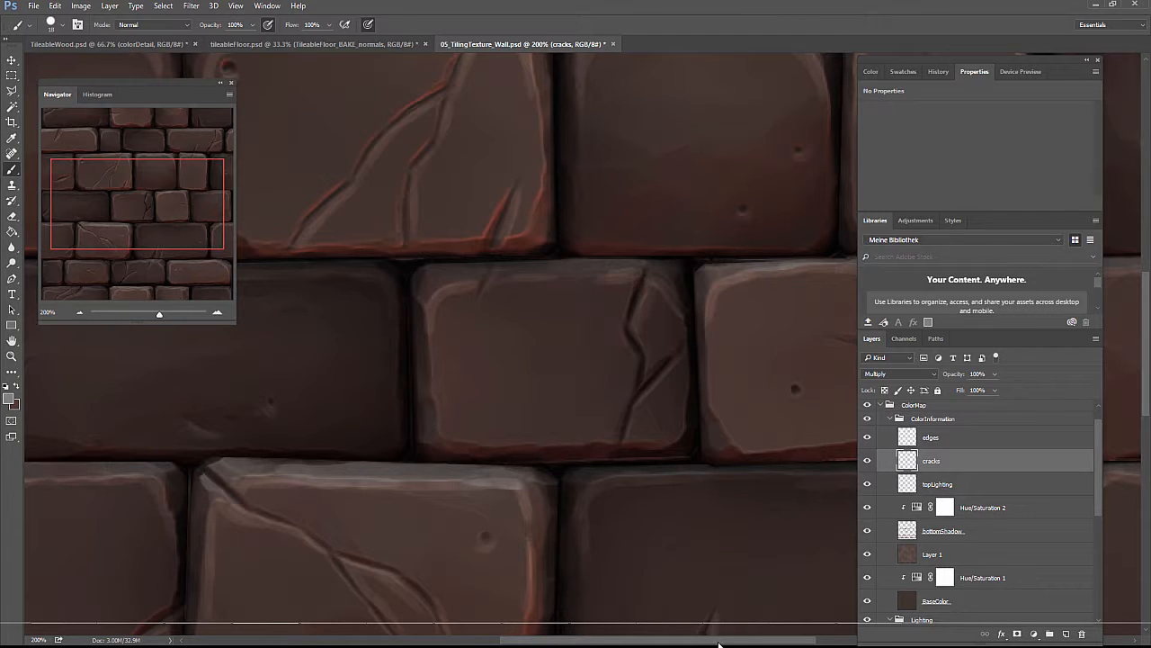
drag(720, 639, 773, 640)
drag(646, 336, 715, 345)
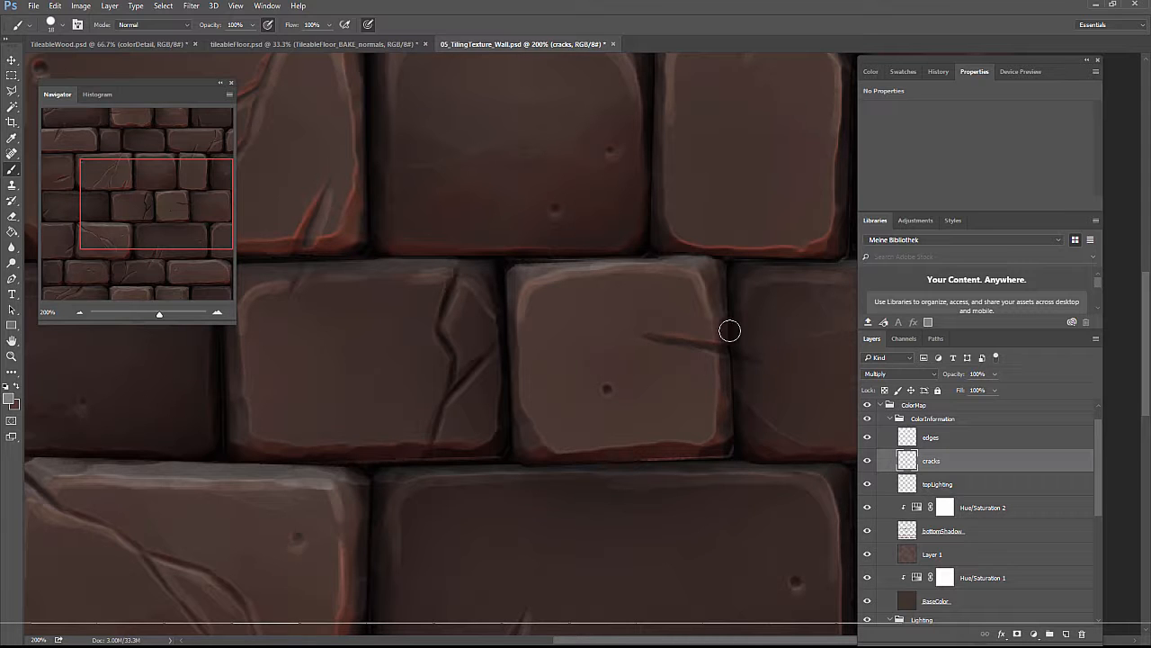
Step: Darken the branching cracks in the large fifth-row brick and in the sixth-row brick below it
drag(303, 542, 436, 280)
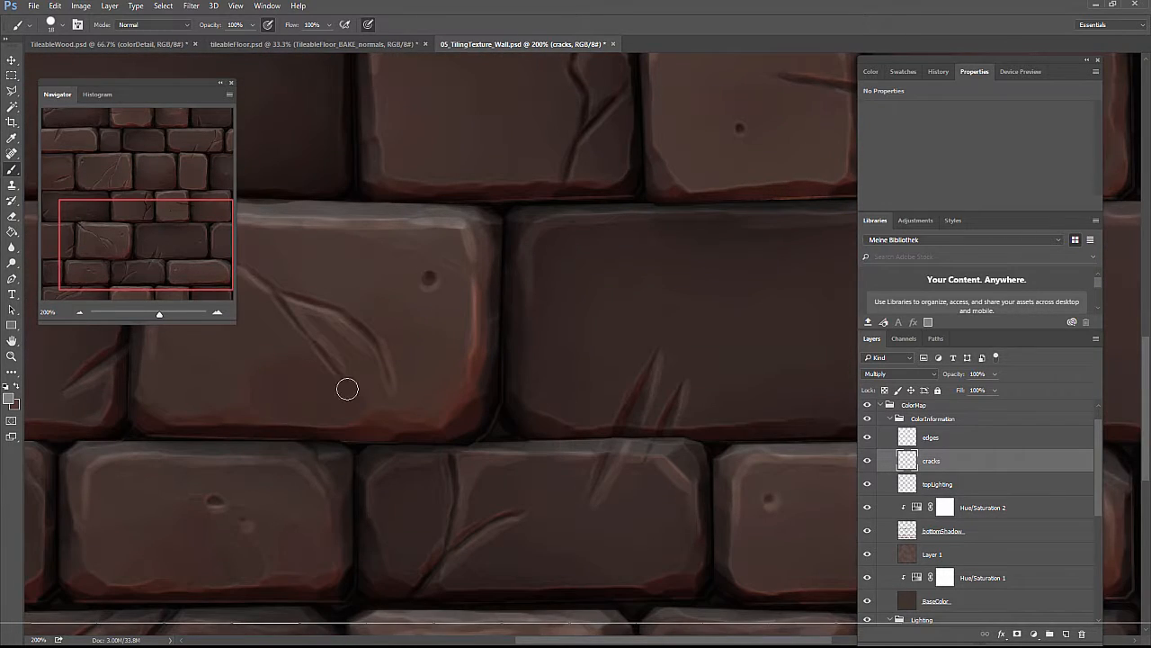
drag(547, 641, 495, 640)
mouse_move(439, 285)
mouse_down()
mouse_move(476, 330)
mouse_move(498, 319)
mouse_move(488, 303)
mouse_move(533, 327)
mouse_move(554, 359)
mouse_up()
drag(666, 520, 642, 537)
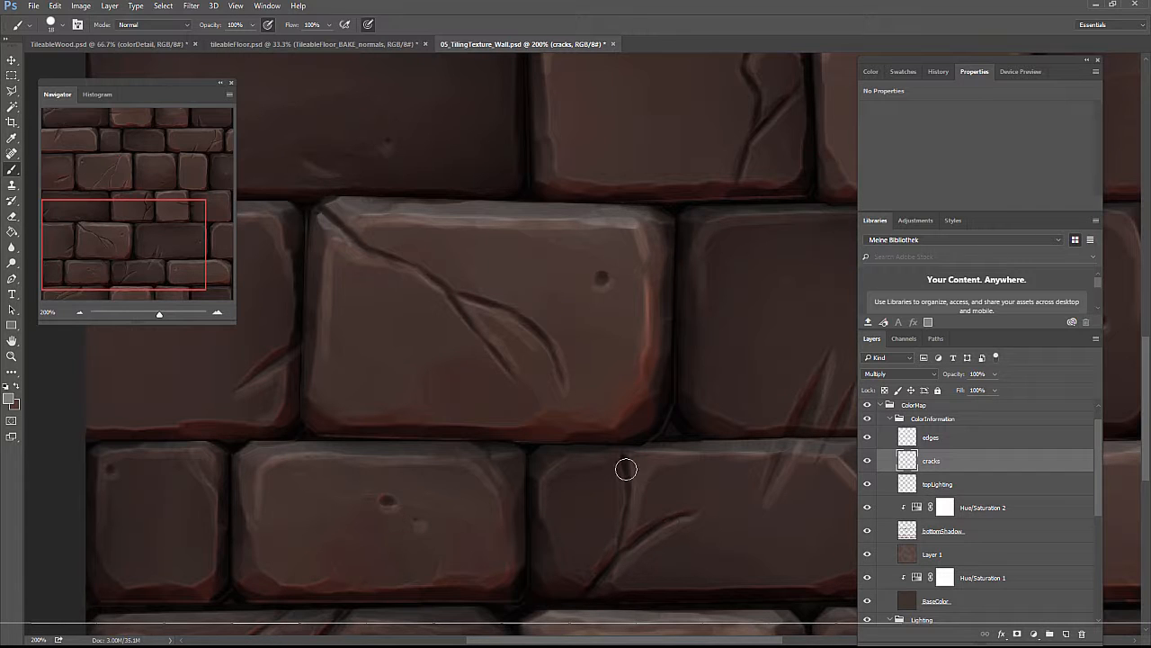
drag(625, 467, 621, 546)
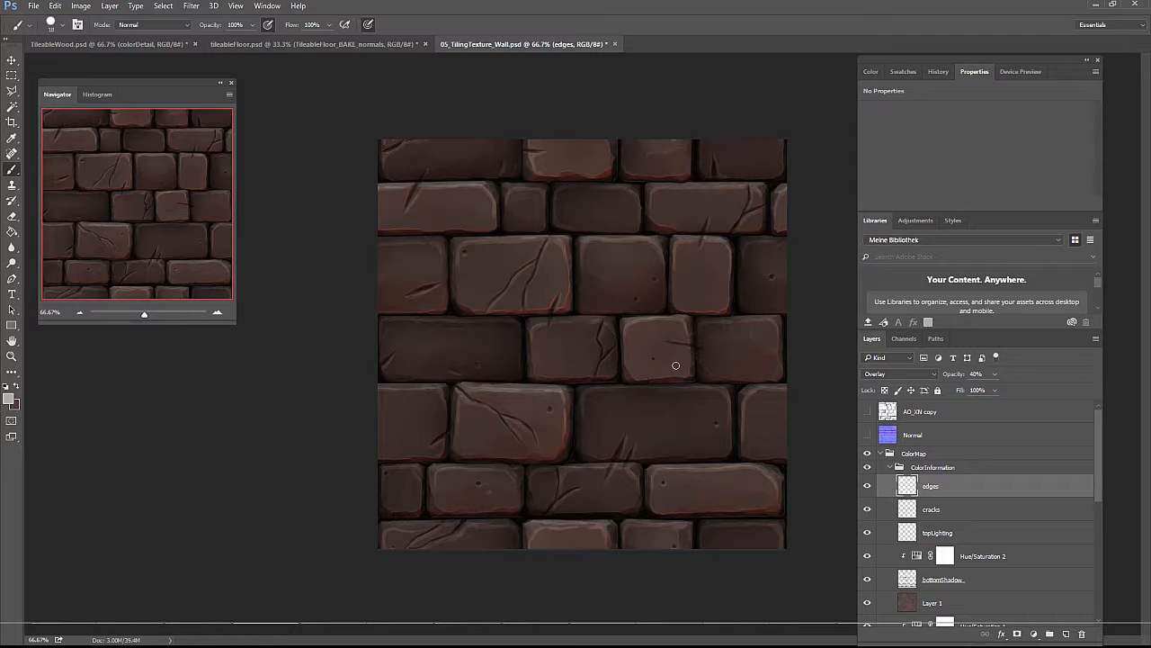
Step: Delete the hidden AO_XN copy layer at the top of the layer stack
click(947, 435)
click(947, 411)
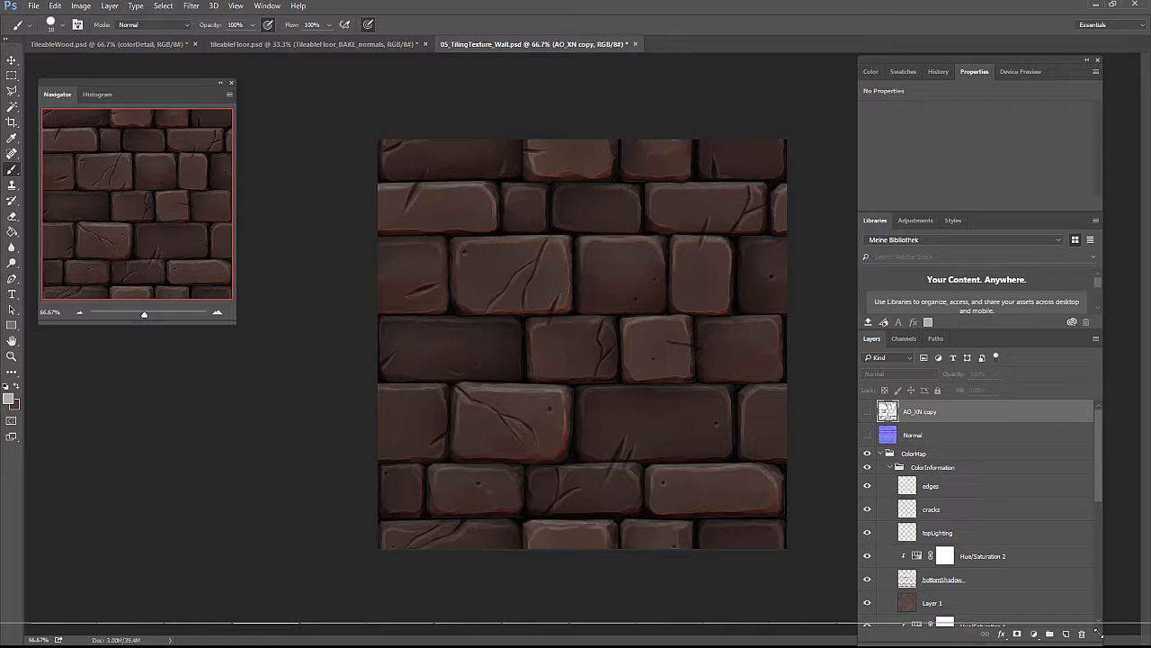
click(1083, 636)
Step: Duplicate the AO_XN layer from the Lighting group and move the copy above the Normal layer
scroll(1010, 534, down, 5)
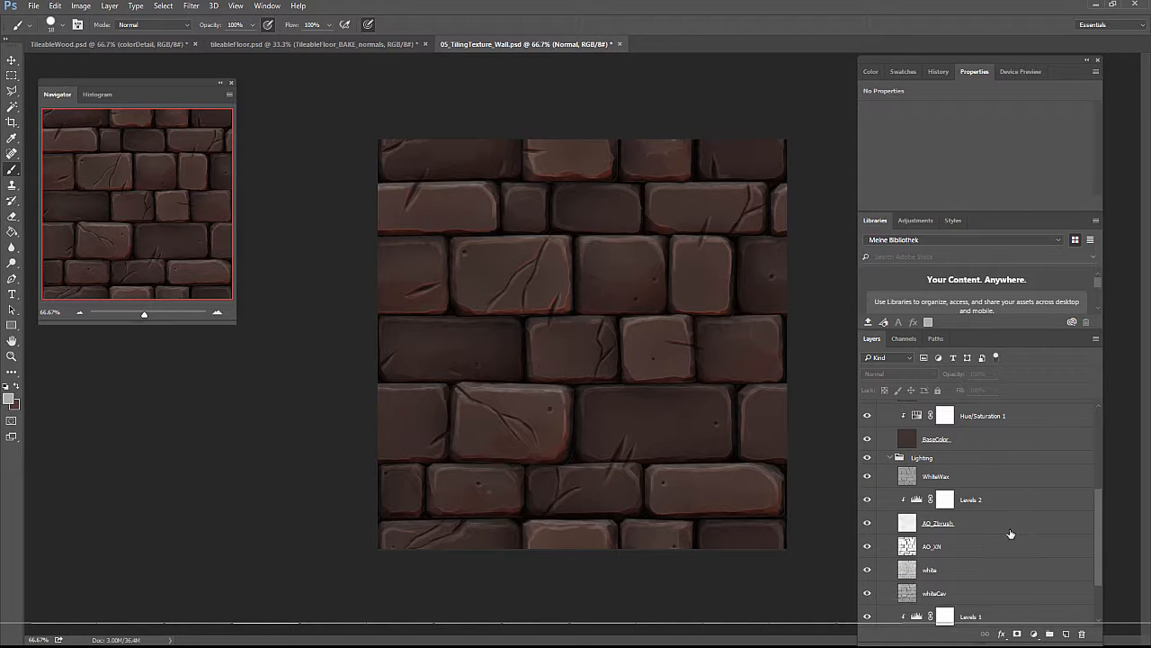
click(965, 547)
scroll(963, 542, down, 2)
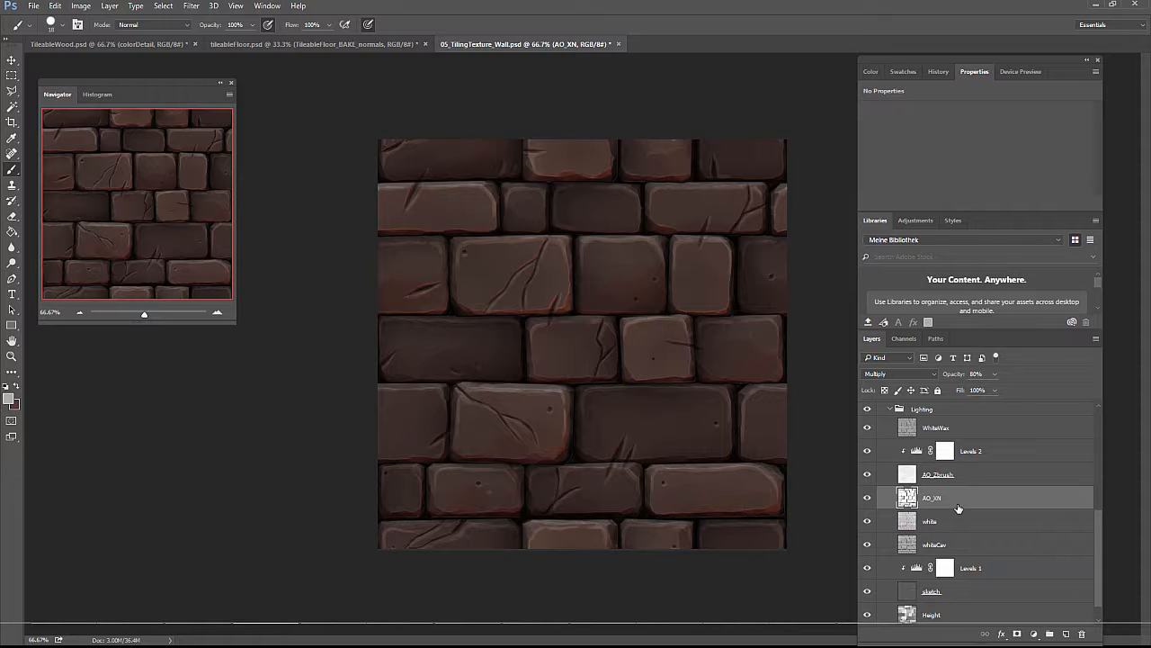
key(ctrl+j)
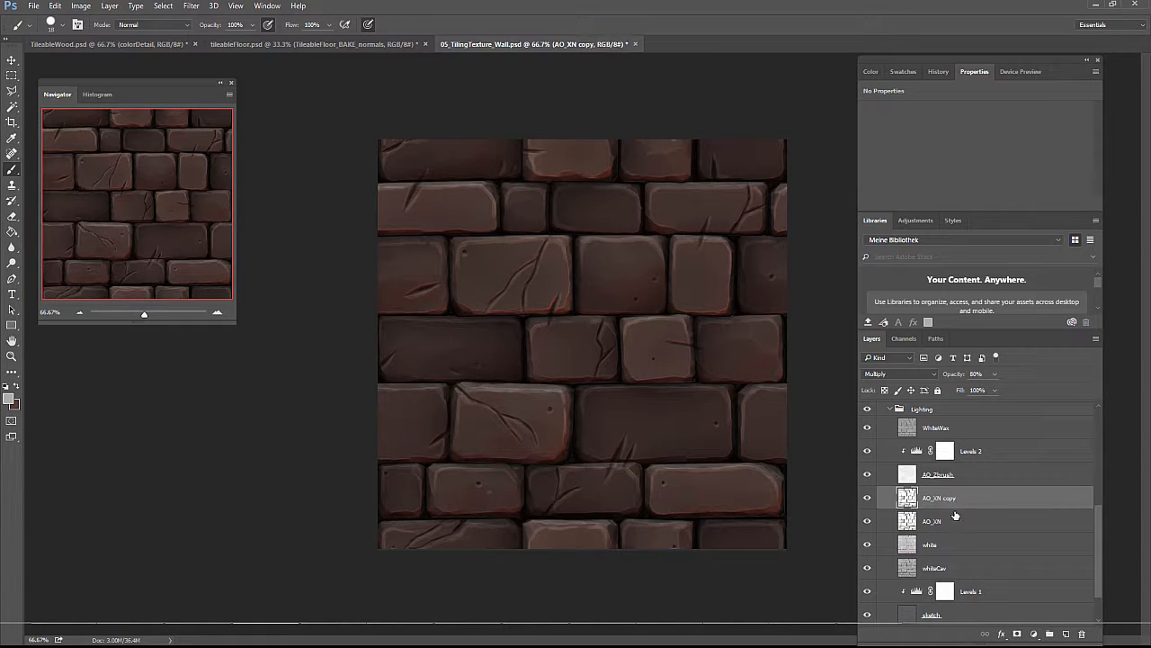
drag(955, 502, 926, 407)
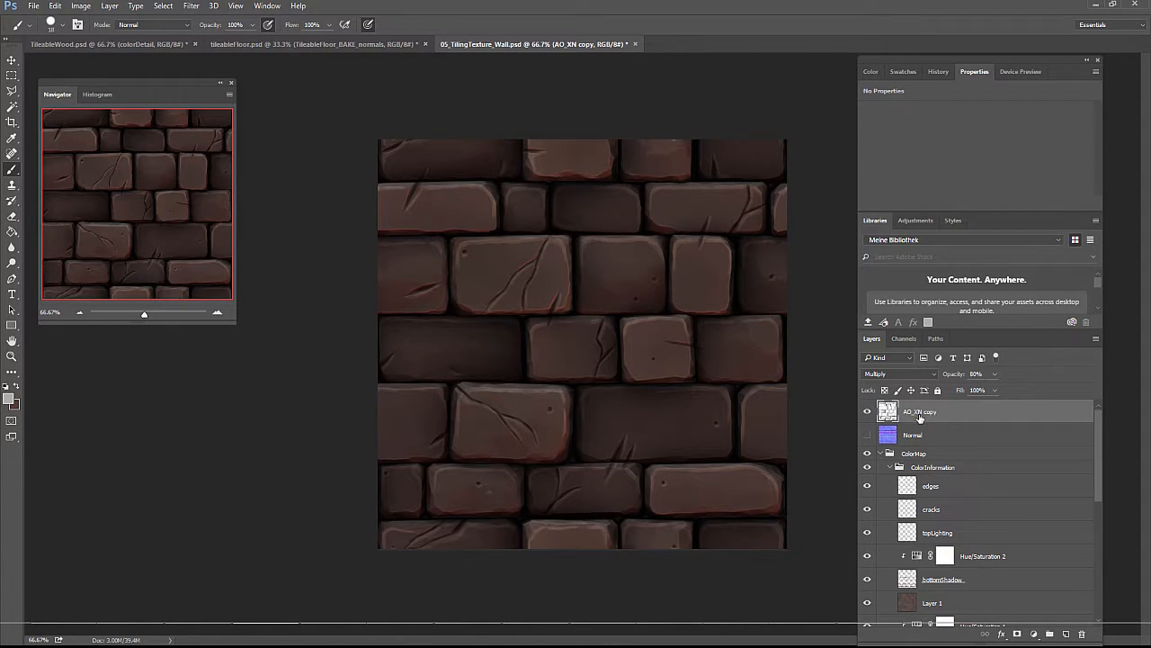
Step: Set the AO_XN copy layer to Normal blend mode and 100% opacity
click(899, 375)
click(899, 381)
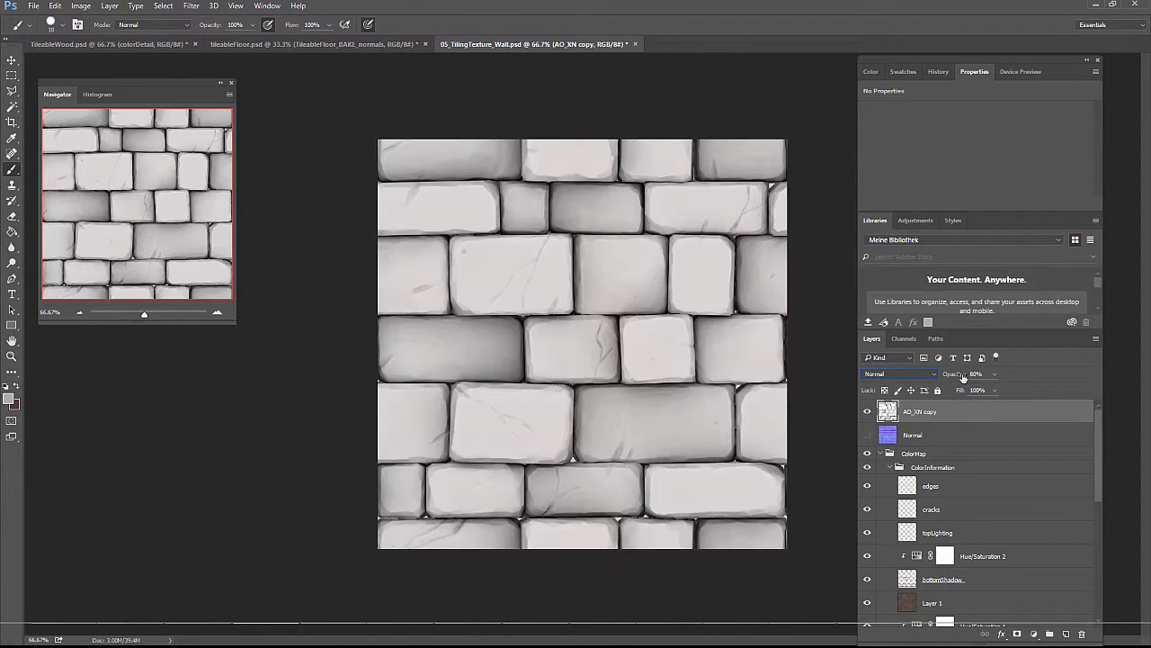
mouse_move(1007, 392)
mouse_down()
mouse_move(1019, 394)
mouse_move(1009, 385)
mouse_up()
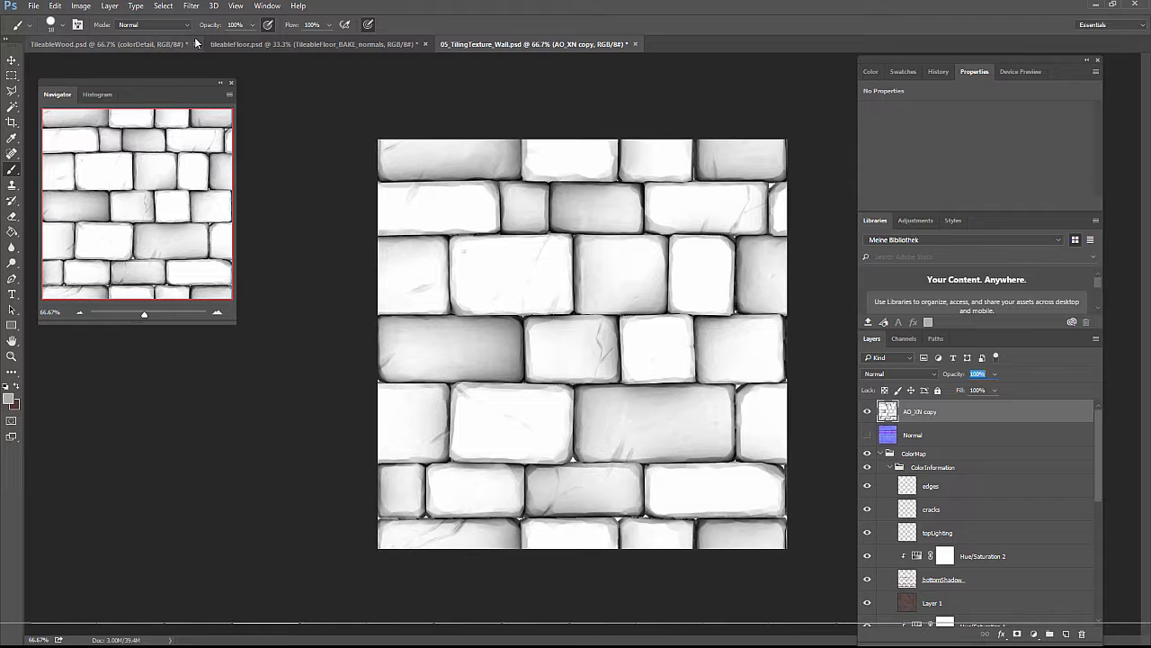
Step: Select the dark gaps between the bricks with Color Range, using sampled colours and an increased fuzziness
click(164, 6)
click(184, 121)
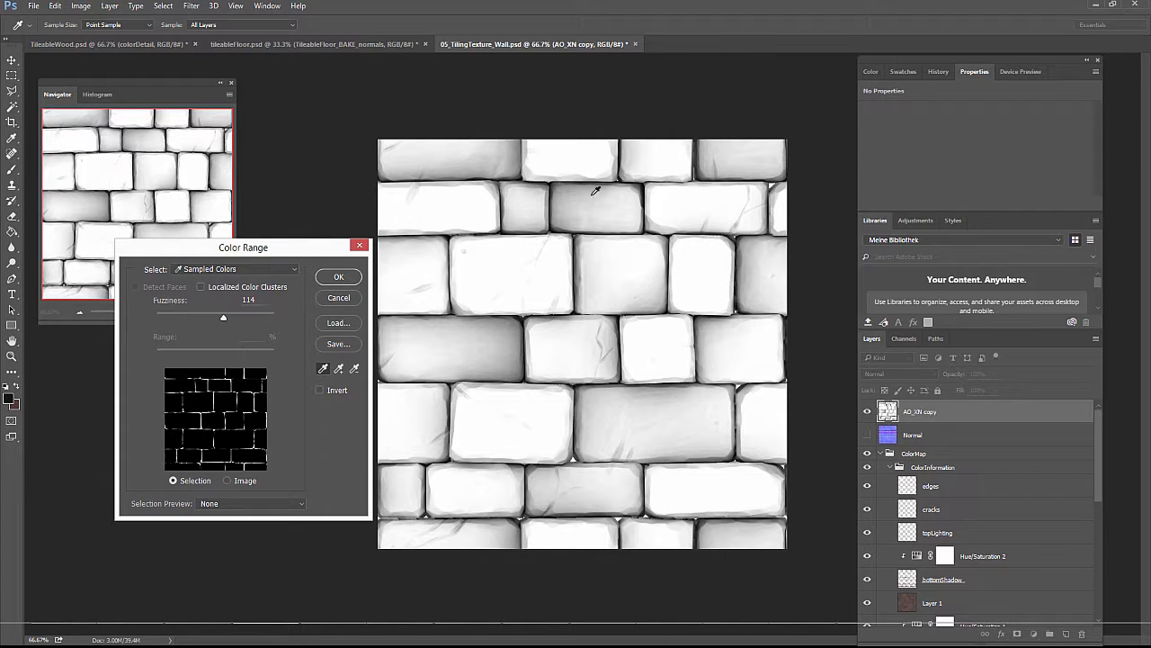
click(241, 317)
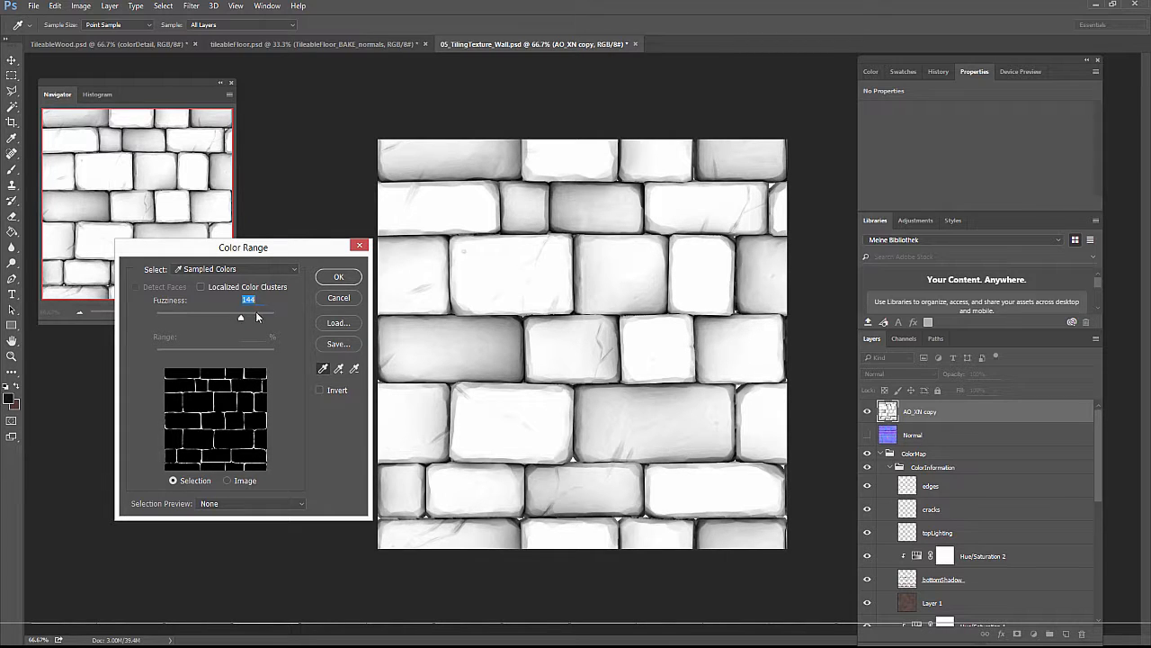
click(258, 316)
click(335, 277)
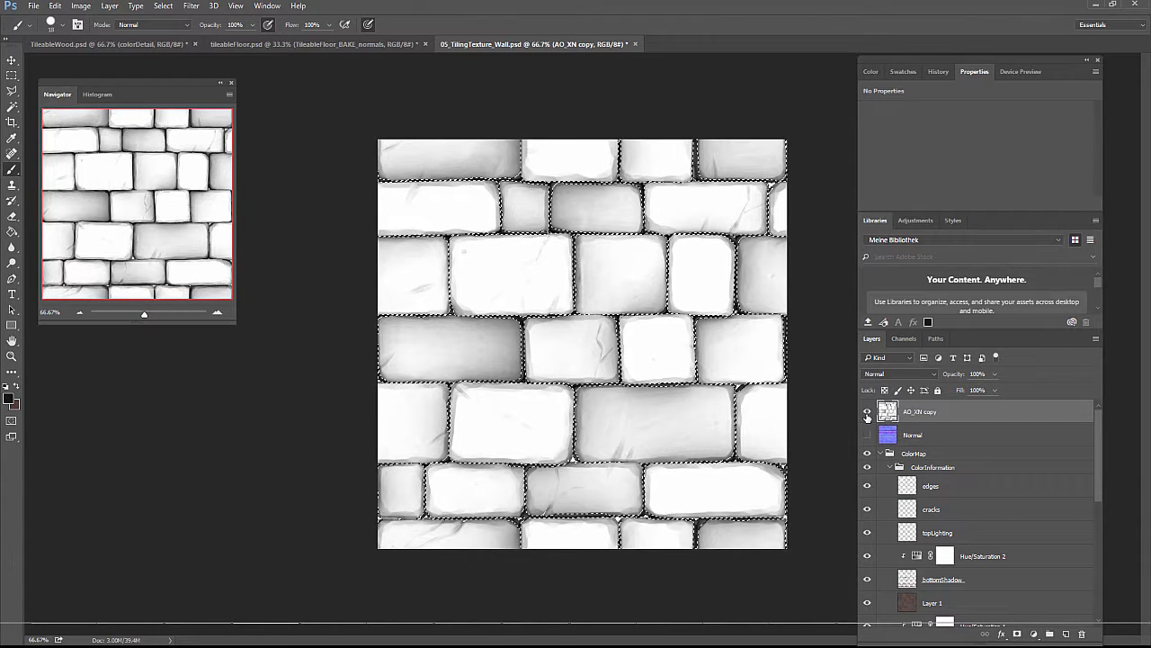
Step: Hide the AO_XN copy layer and create a new layer named Creases above the edges layer
click(867, 415)
click(931, 486)
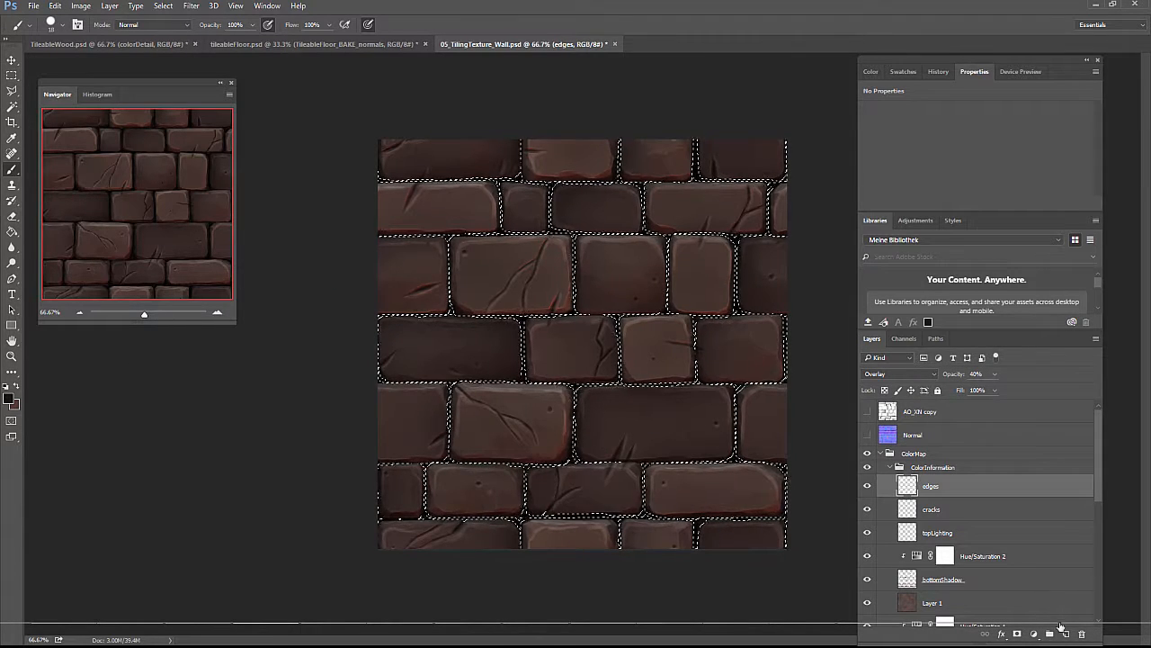
click(1065, 633)
double_click(935, 486)
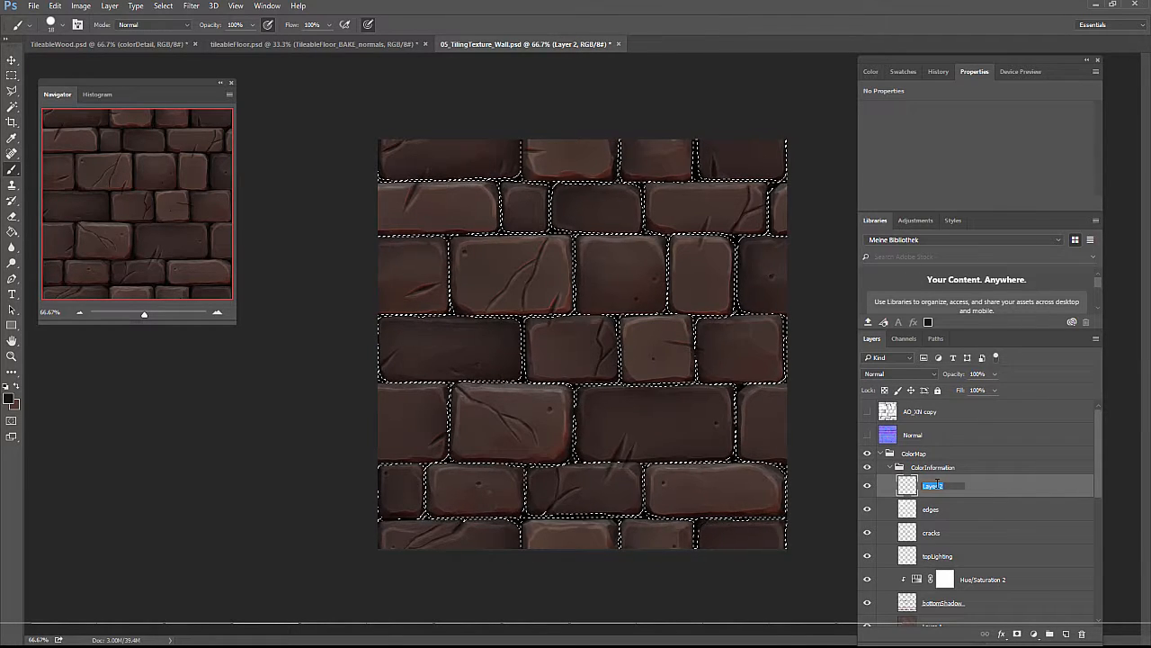
text(Cre)
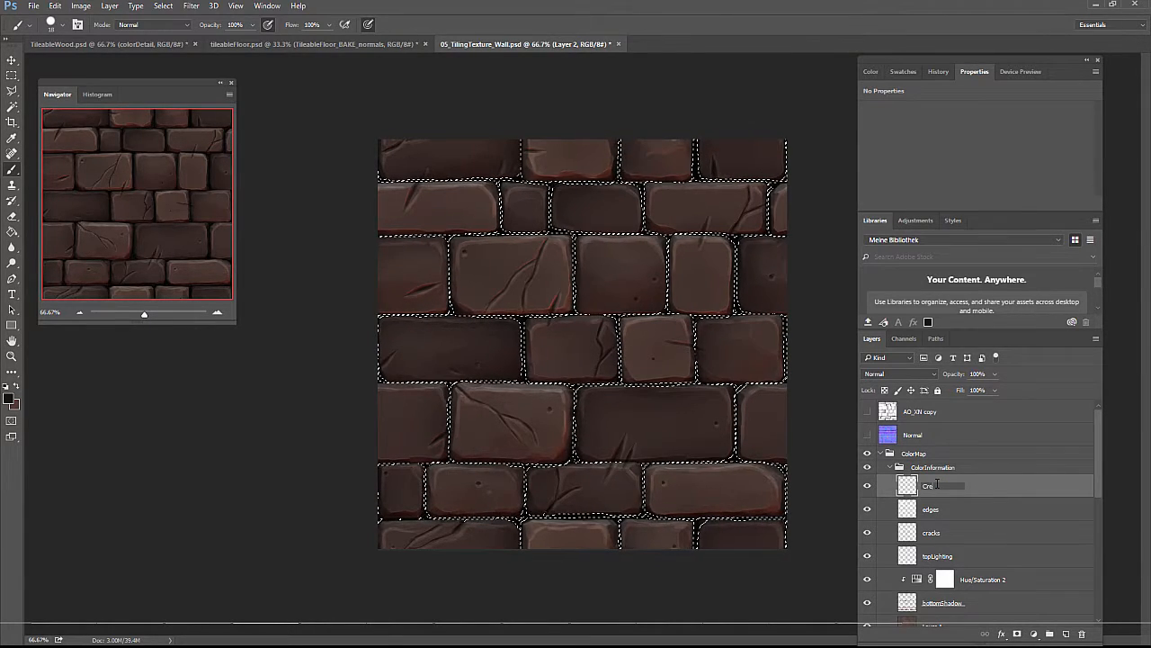
text(ases)
key(Return)
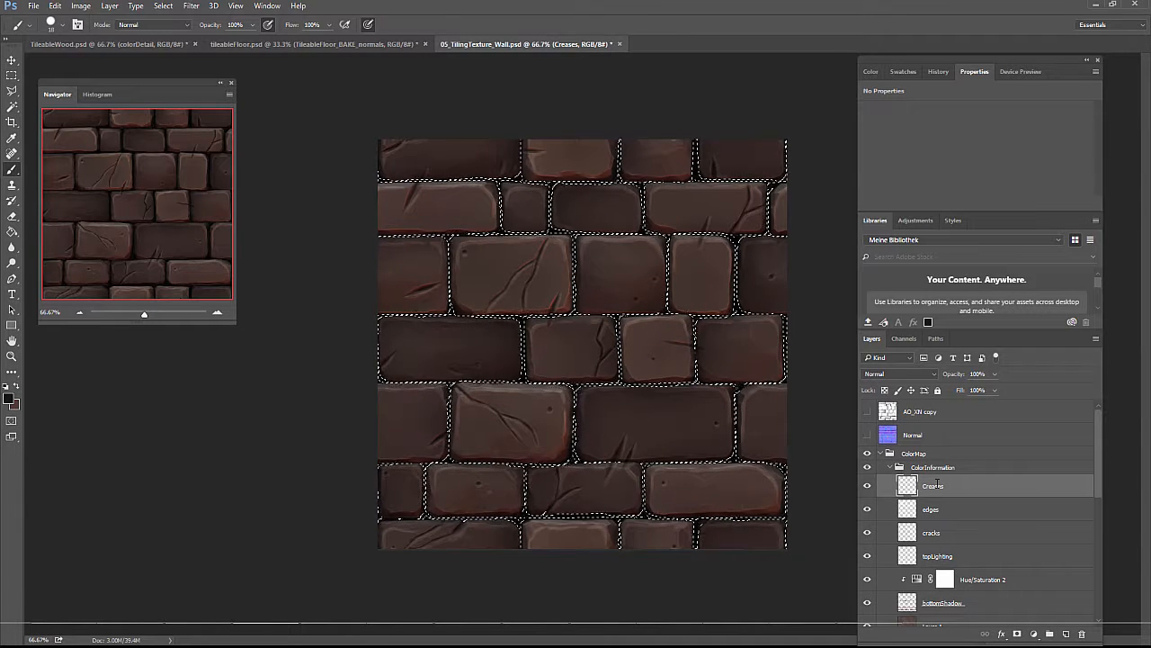
Step: Set the Creases layer's blend mode to Hard Light and the foreground colour to light grey a9a9a9
click(932, 374)
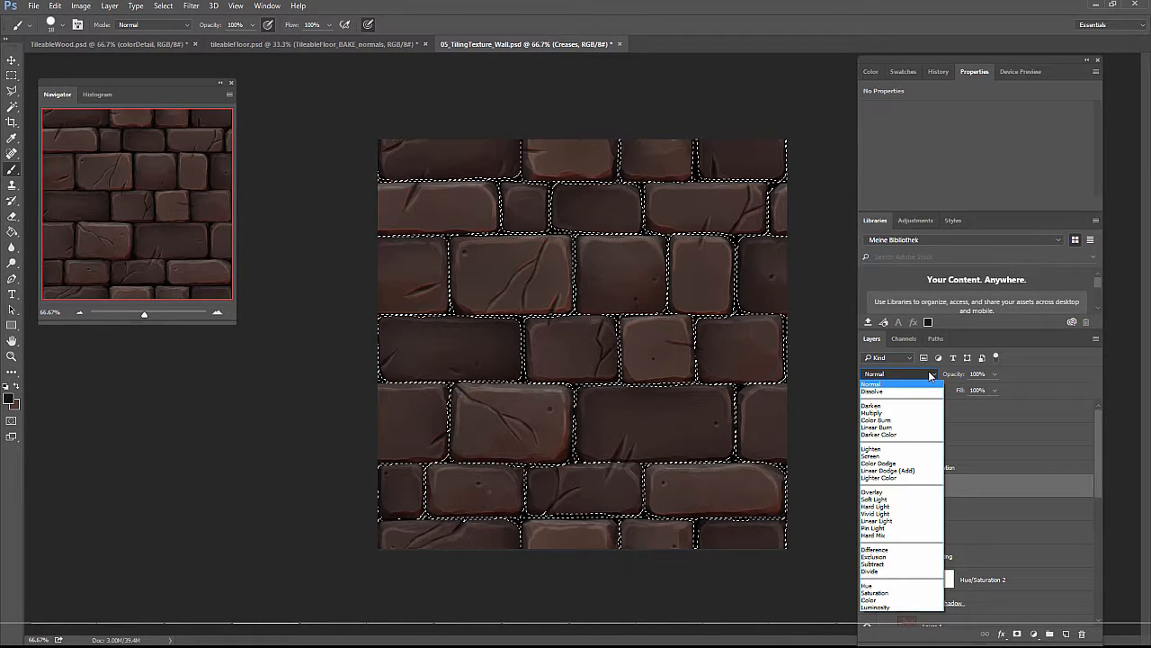
click(887, 507)
click(10, 397)
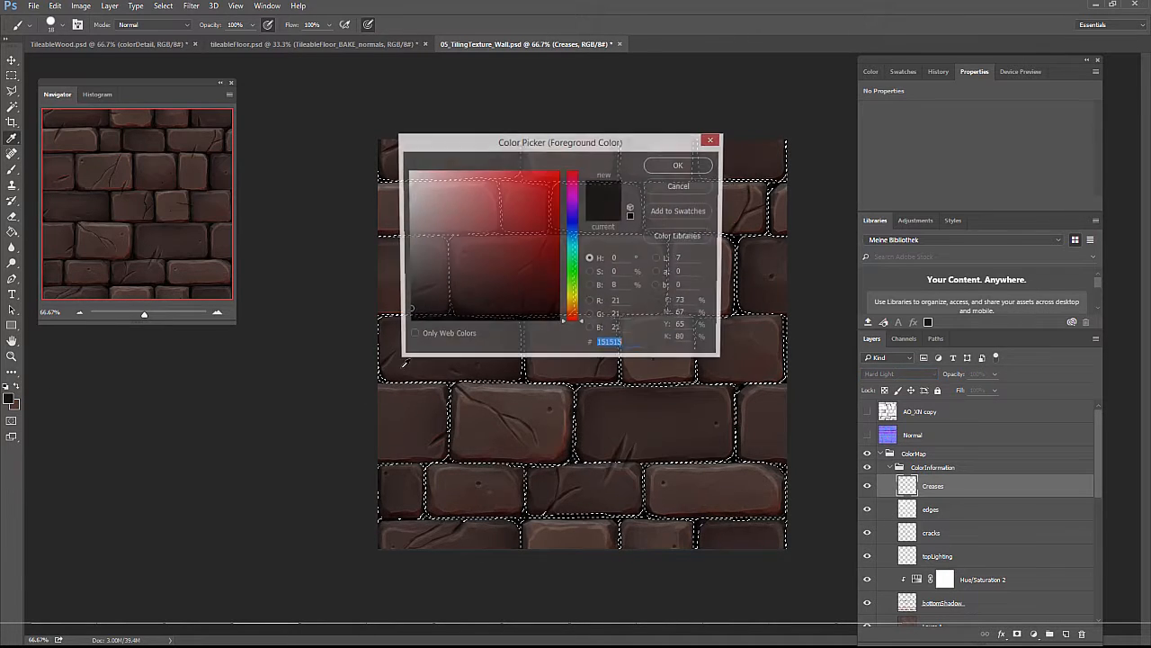
drag(407, 270, 406, 222)
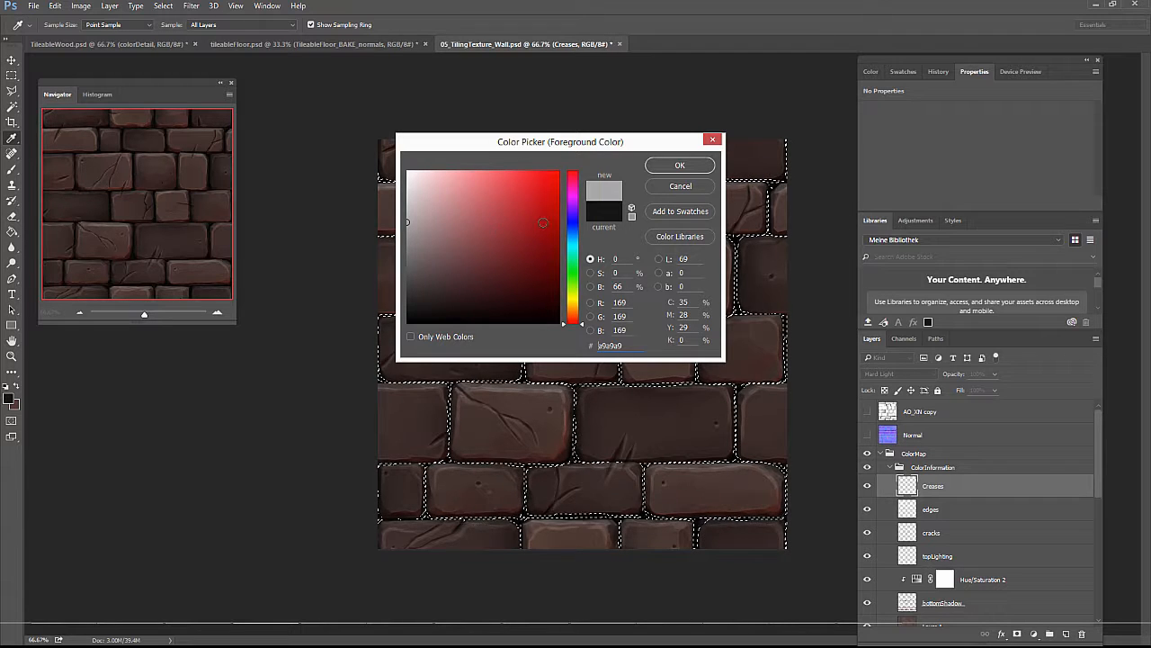
click(680, 165)
Step: Fill the selected gaps on the Creases layer with the foreground grey and clear the selection
key(b)
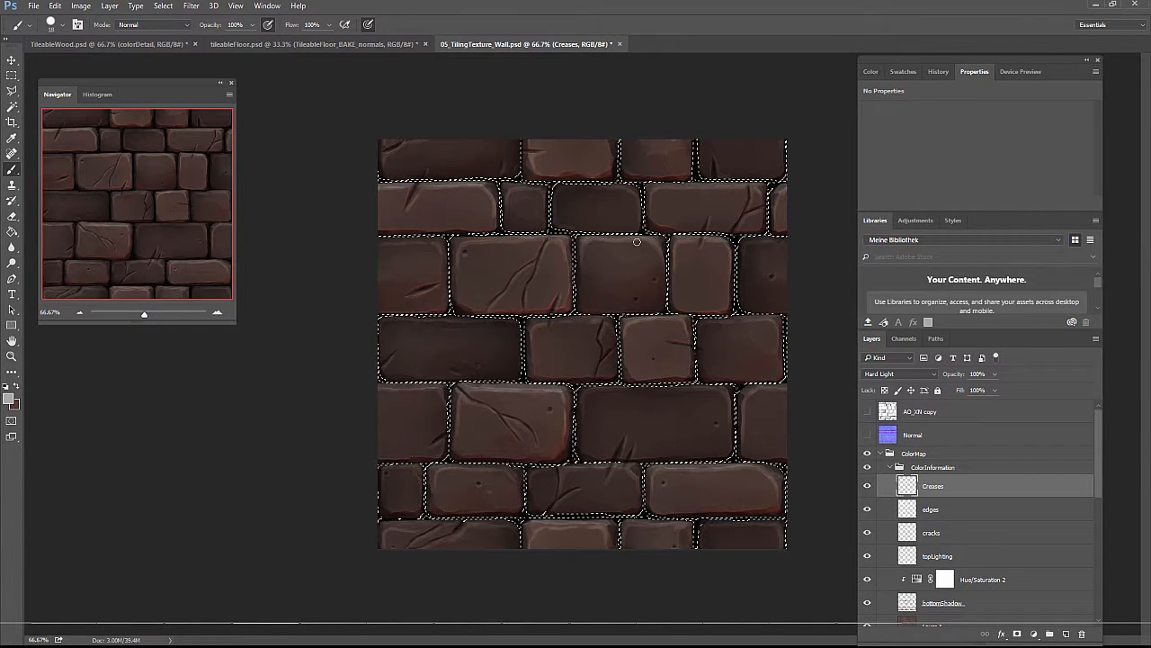
key(alt+BackSpace)
key(ctrl+d)
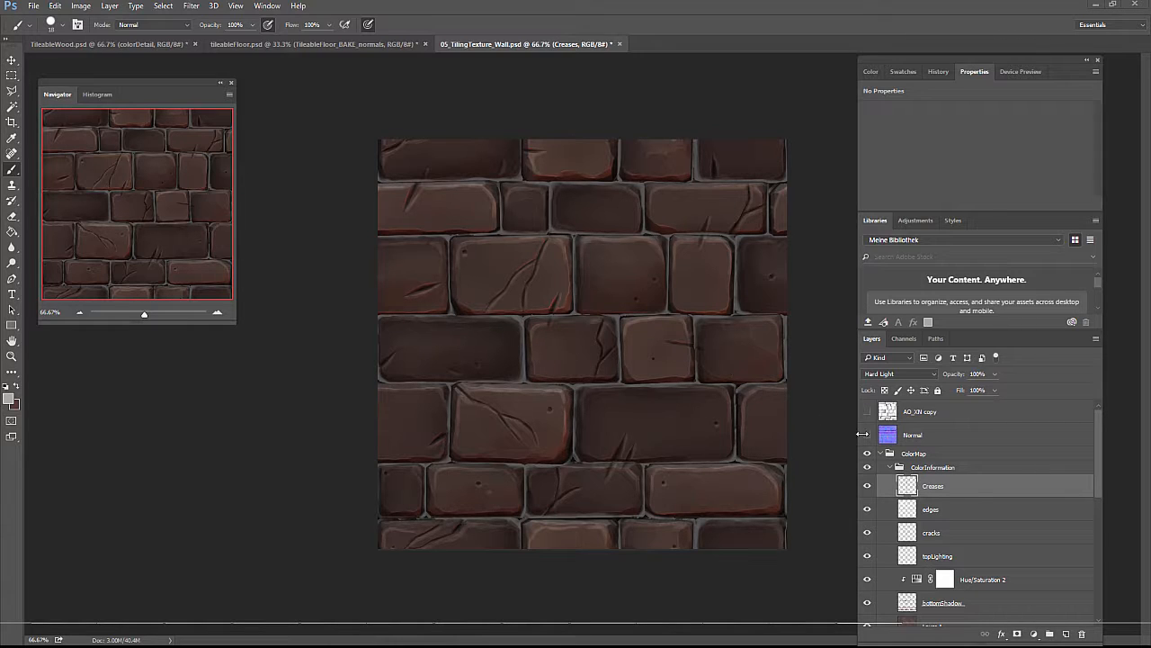
Step: Colorize the Creases layer with Hue/Saturation, using hue 28 and saturation 12
key(ctrl+u)
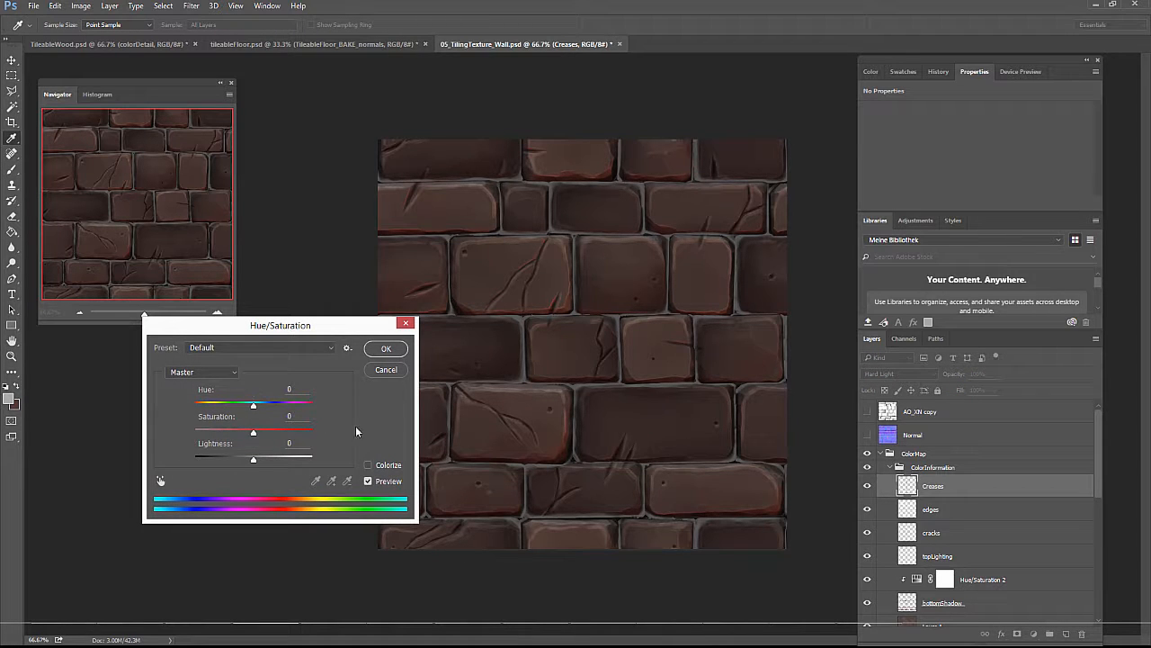
click(368, 464)
drag(194, 405, 211, 434)
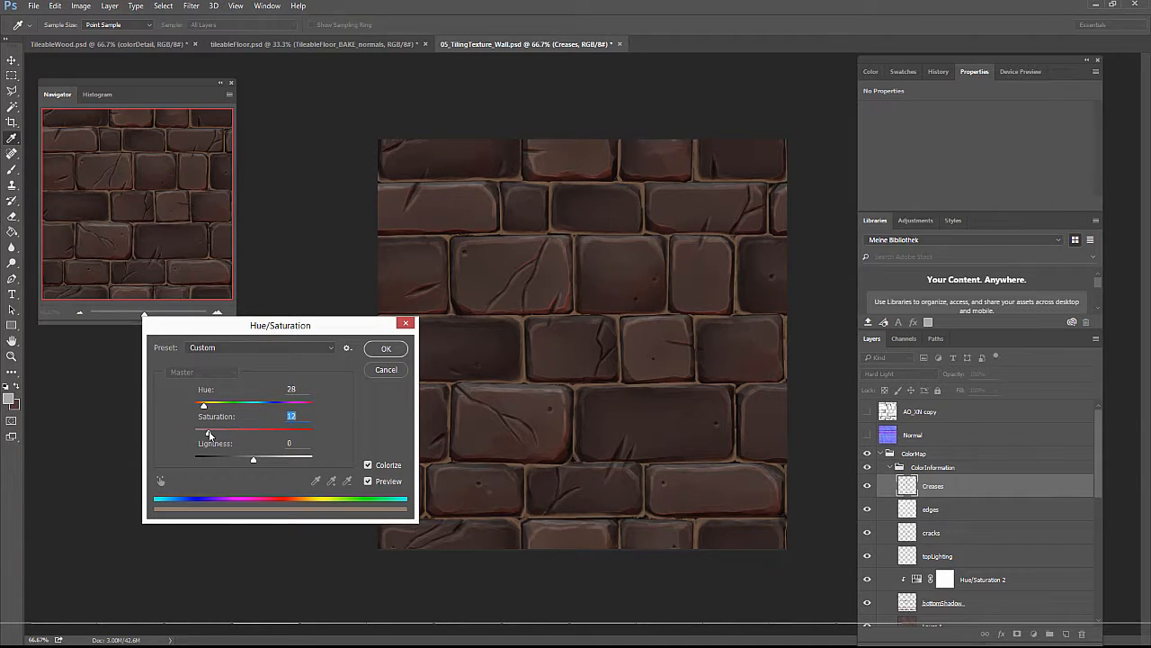
click(385, 348)
key(b)
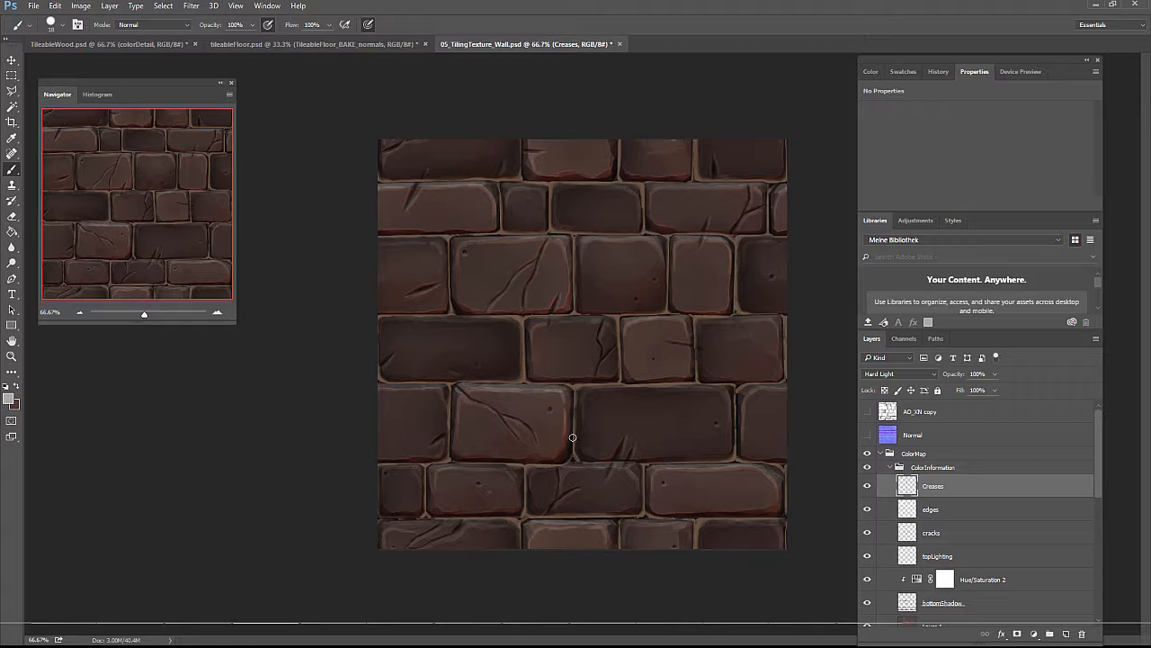
Step: Set the Creases layer's blend mode to Normal and move it to the top of the layer stack
key(ctrl+plus)
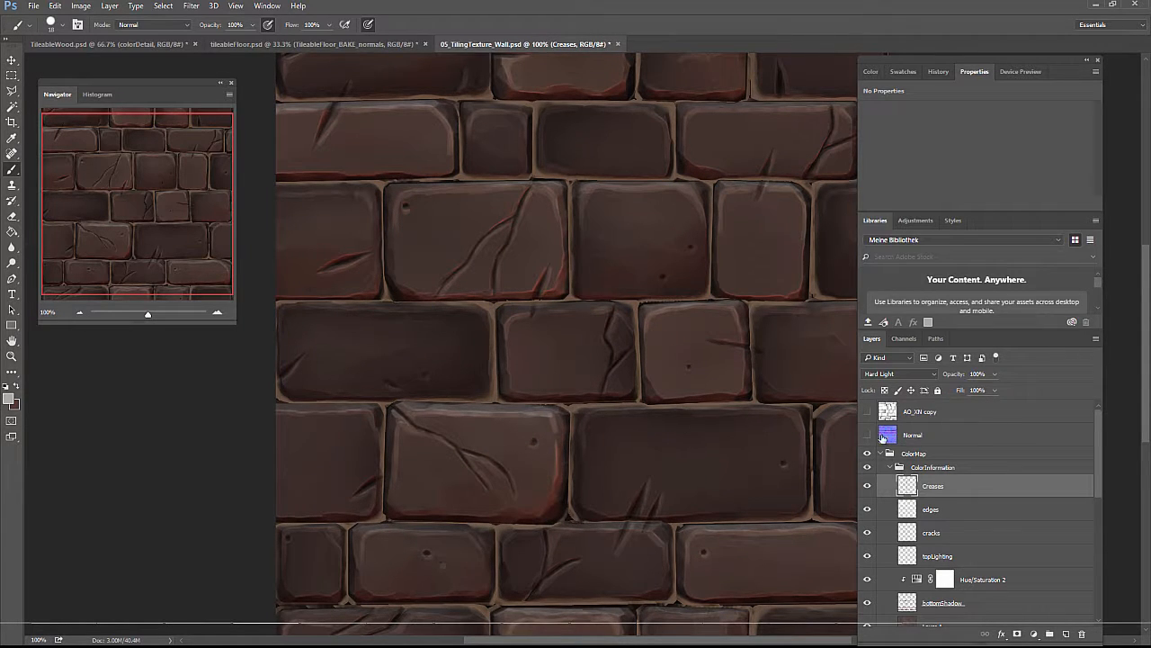
click(902, 374)
click(897, 377)
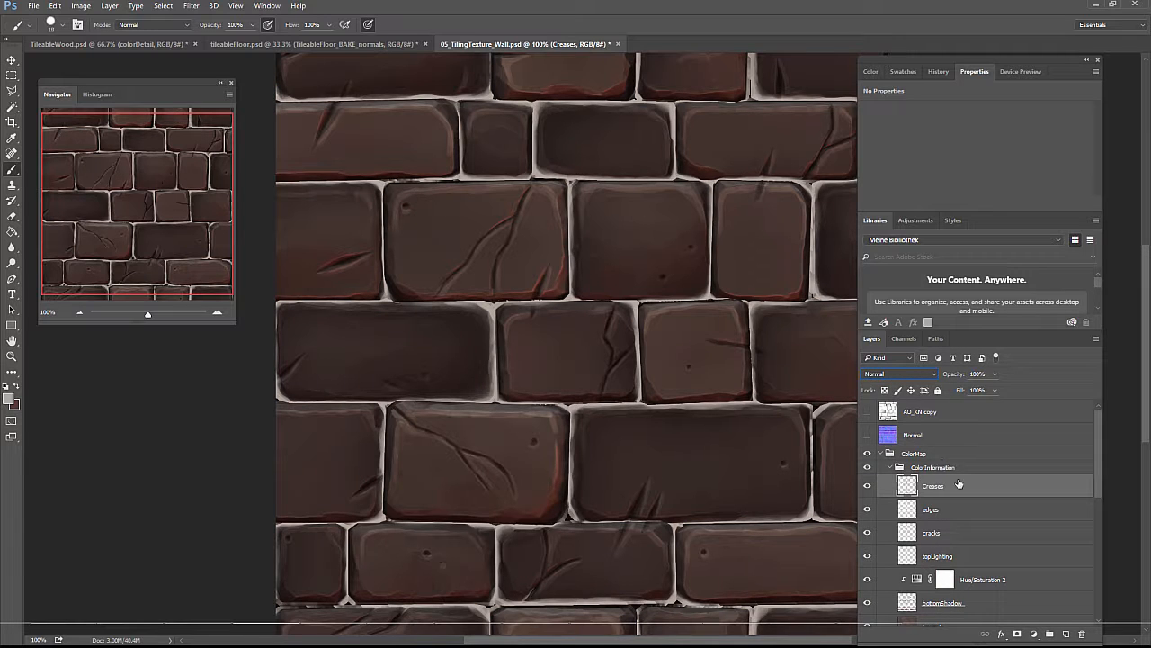
drag(939, 490, 934, 408)
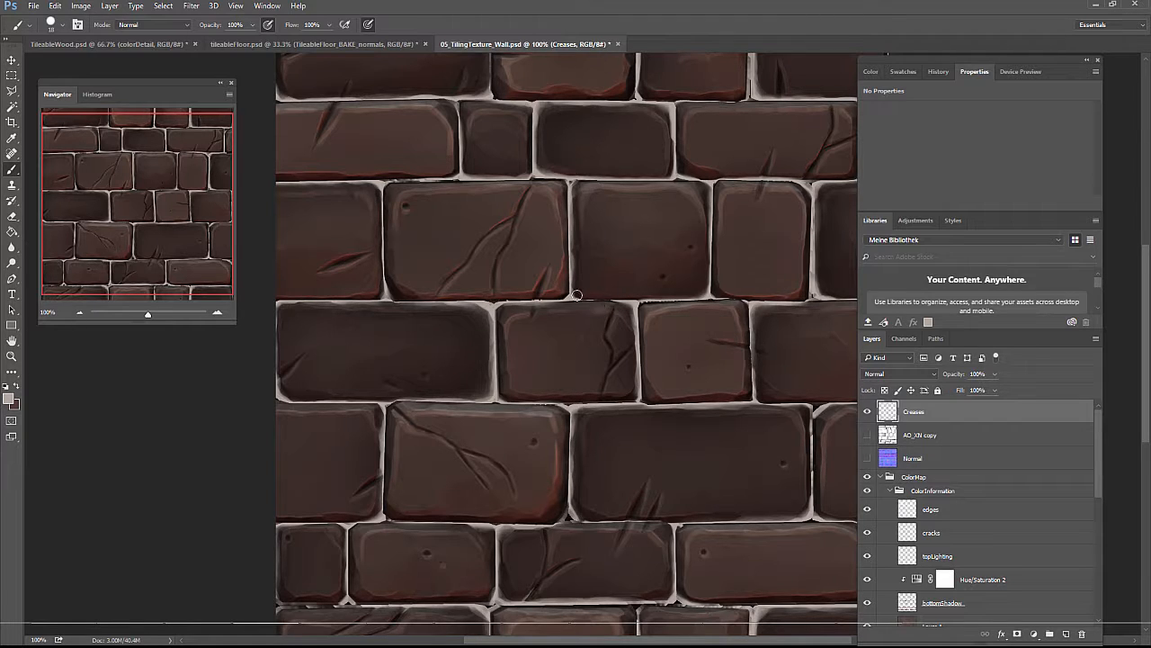
Step: Paint over the gaps between the bricks in light grey on the Creases layer, using a larger round brush
right_click(504, 311)
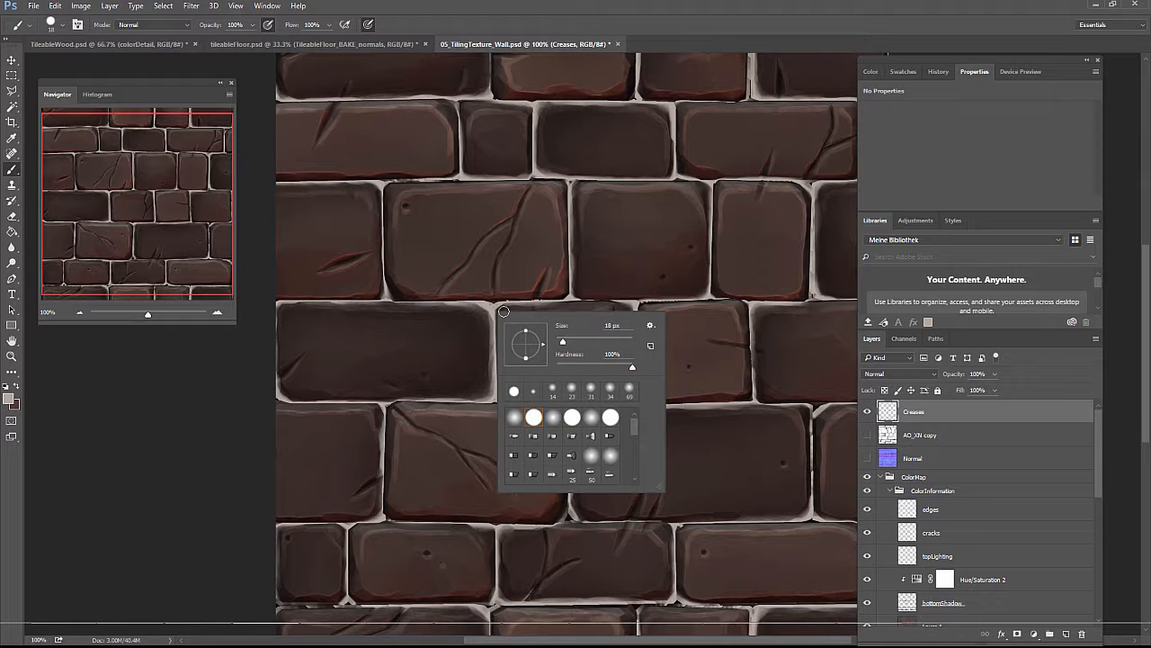
double_click(608, 325)
text(20)
key(Return)
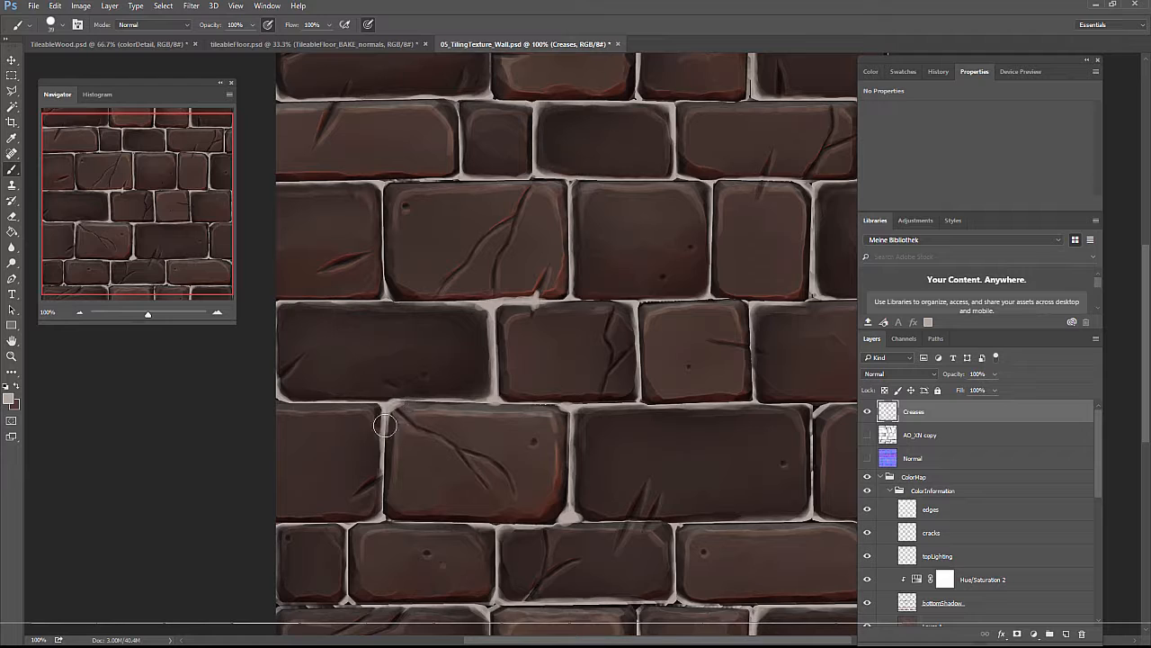
drag(385, 427, 382, 492)
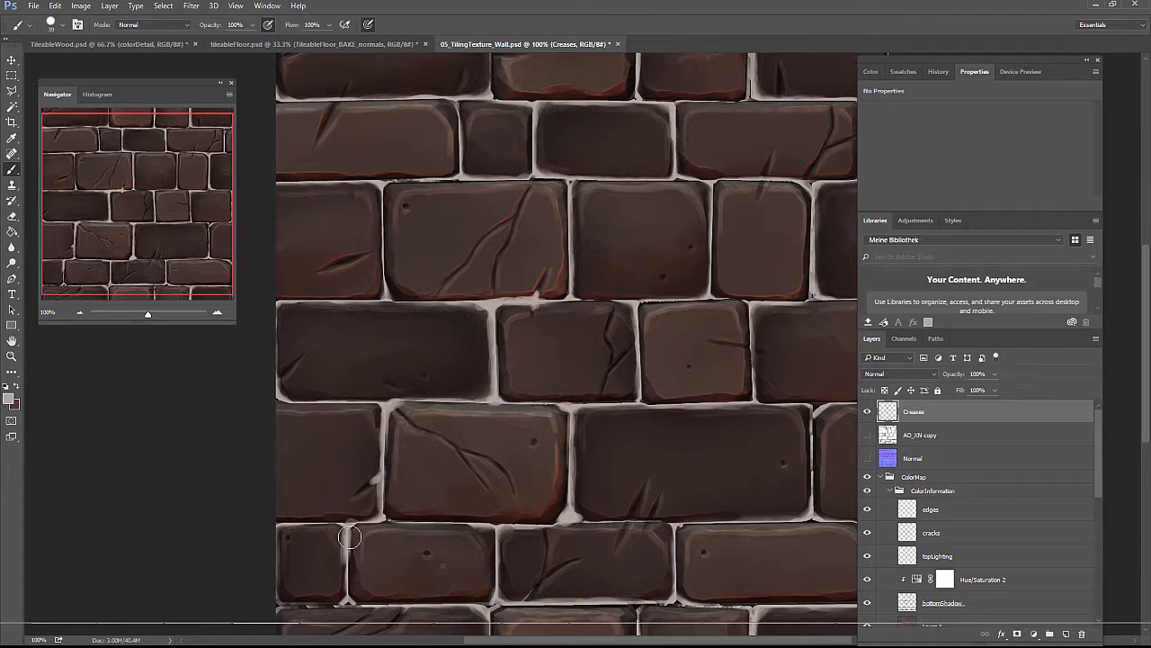
drag(349, 555, 351, 529)
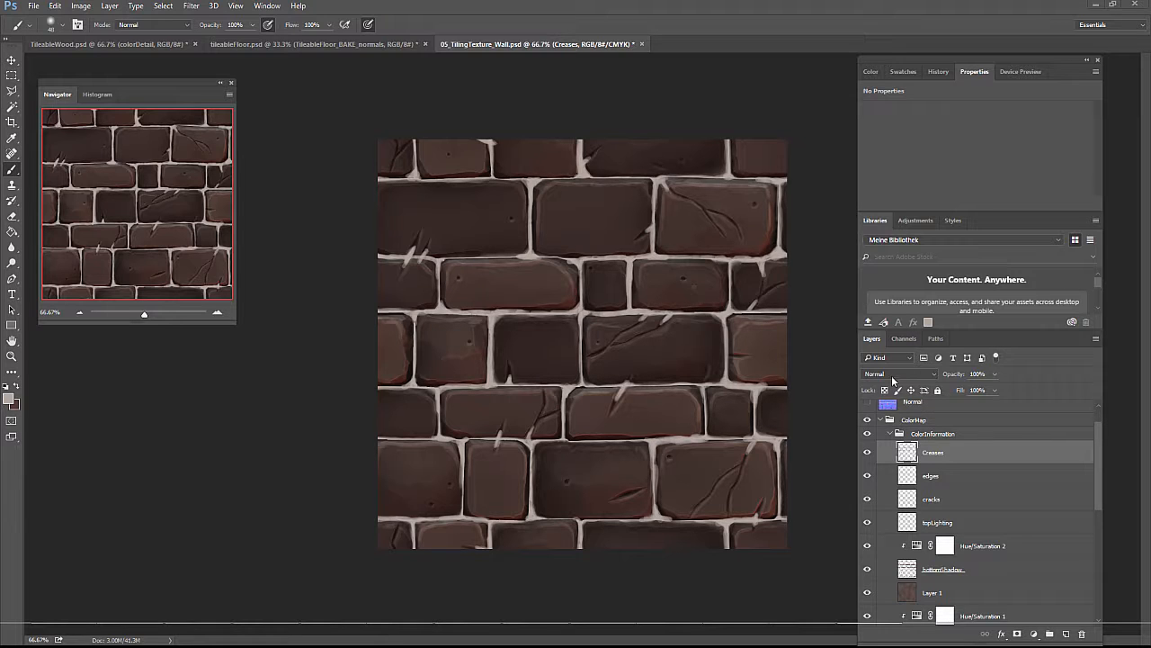
Step: Set the Creases layer's blend mode to Hard Light and its opacity to 60%
click(896, 372)
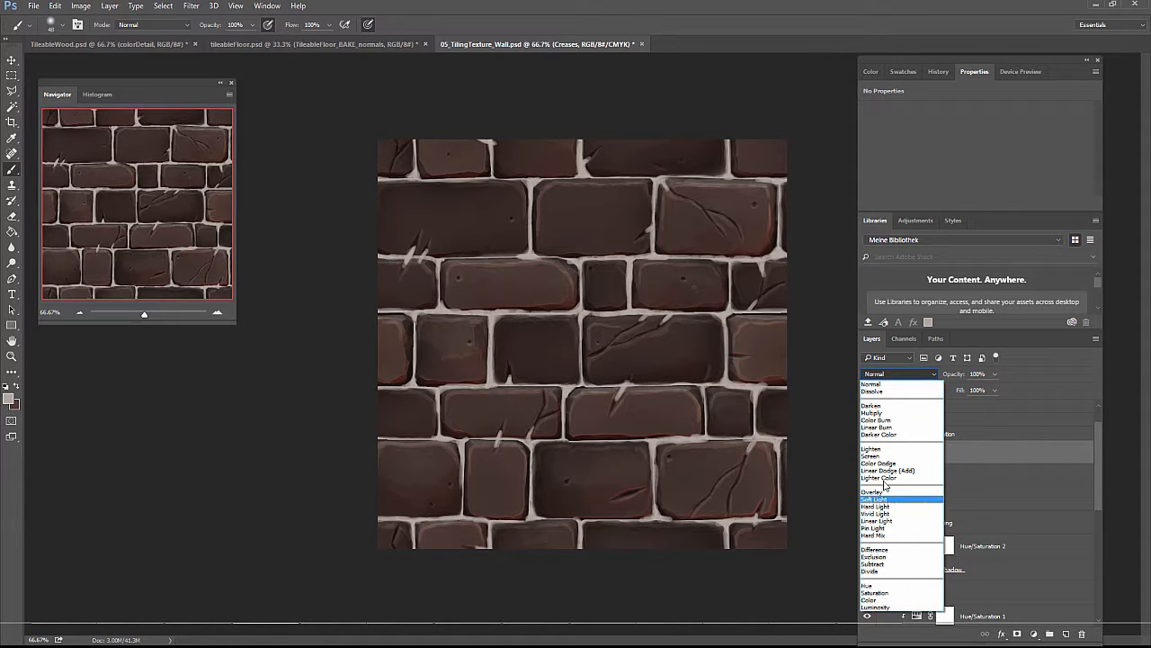
click(881, 507)
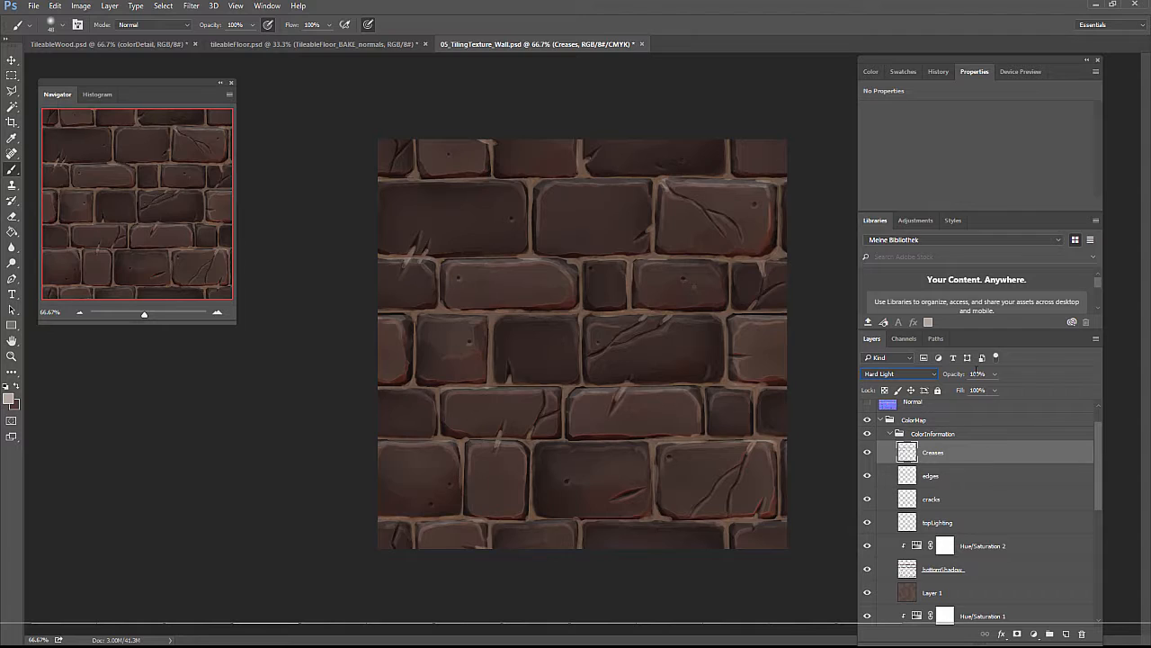
click(994, 374)
click(994, 377)
click(994, 376)
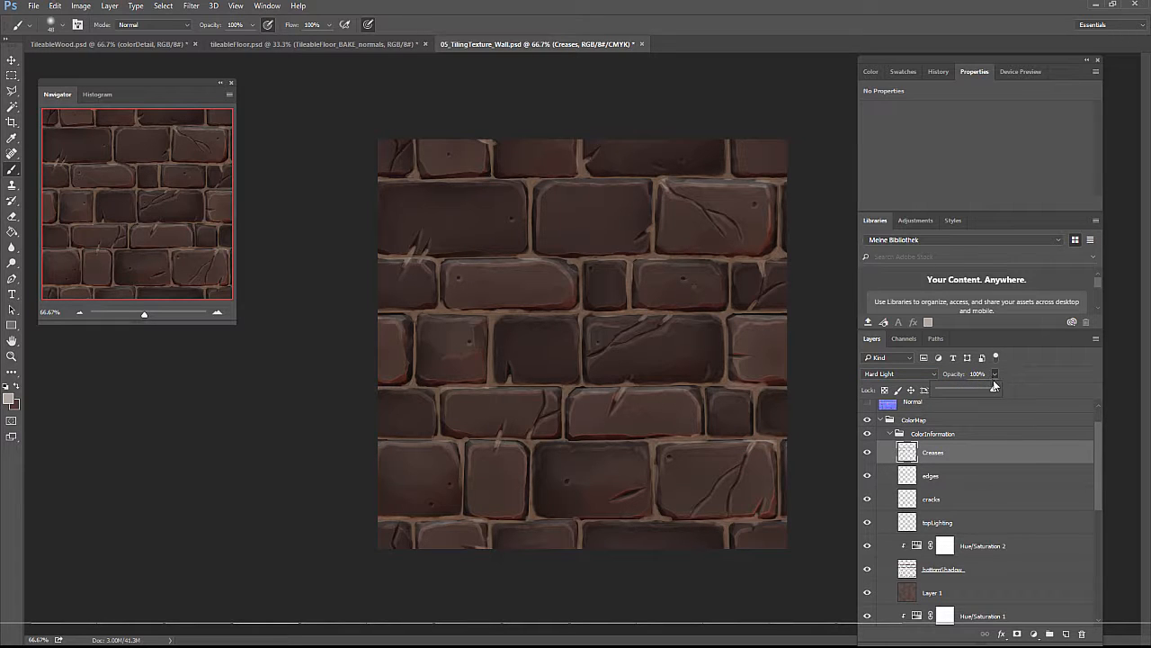
drag(995, 389, 971, 388)
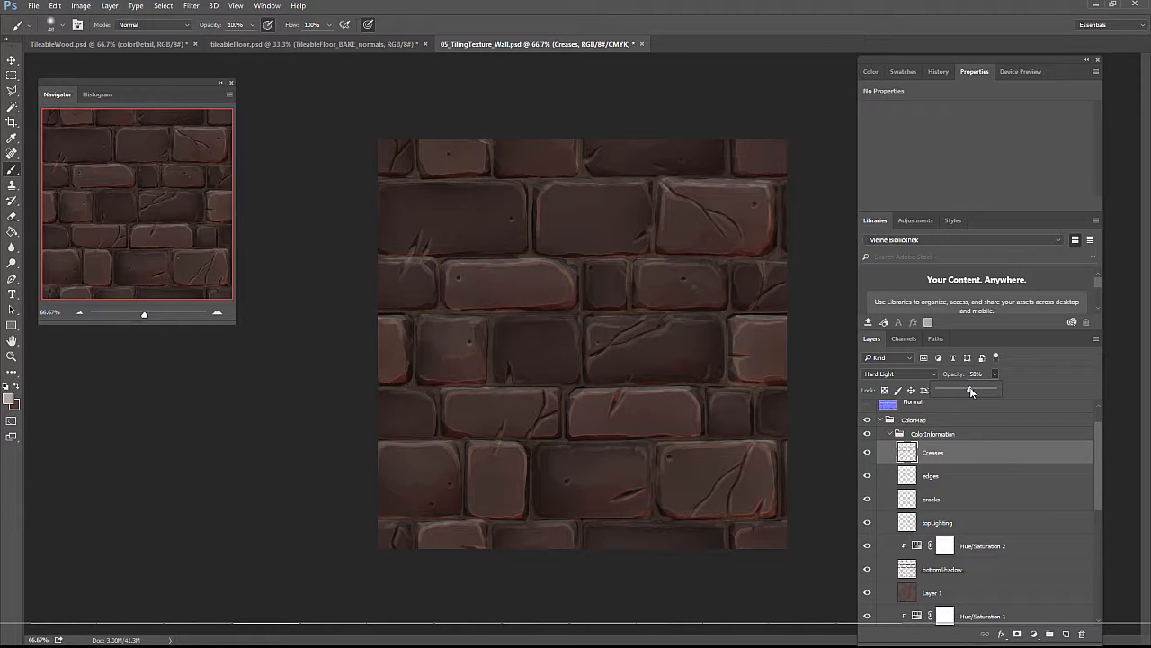
drag(972, 388, 972, 388)
text(60)
key(Return)
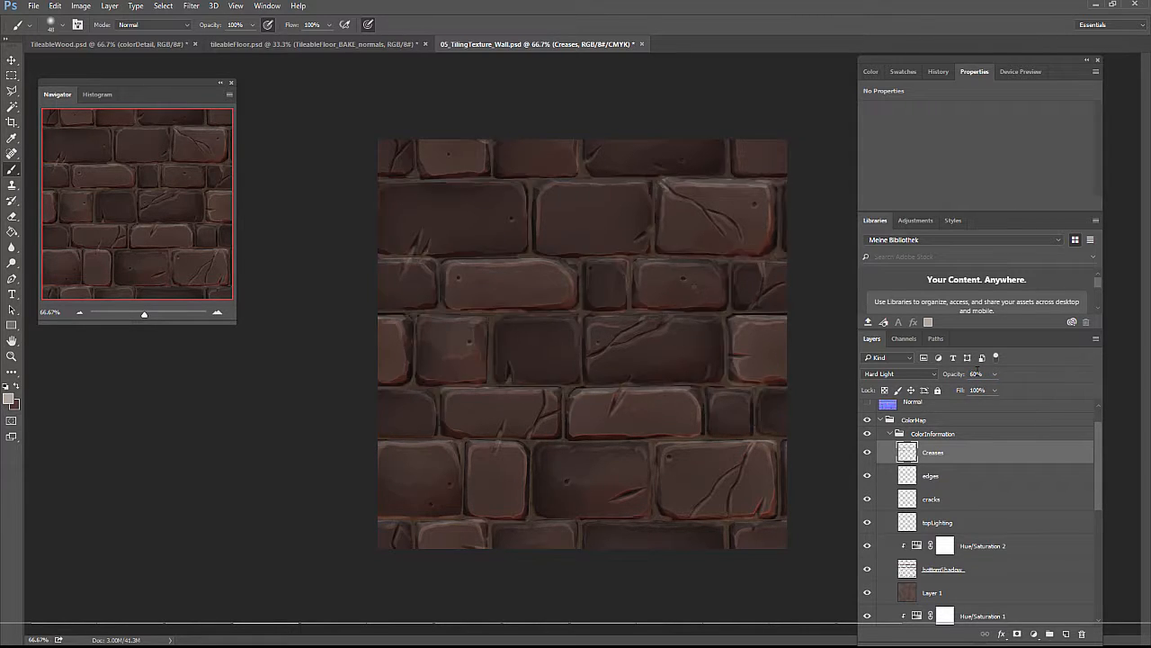
Step: Add a Hue/Saturation adjustment clipped to the Creases layer and adjust its saturation
right_click(961, 462)
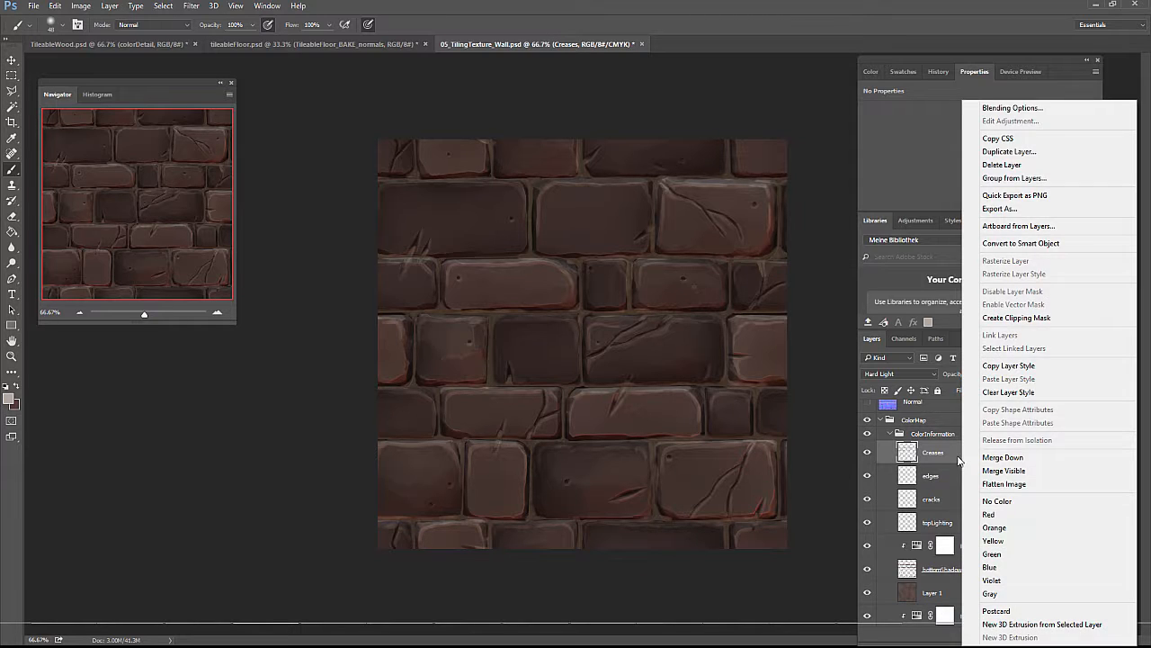
click(941, 456)
click(1034, 633)
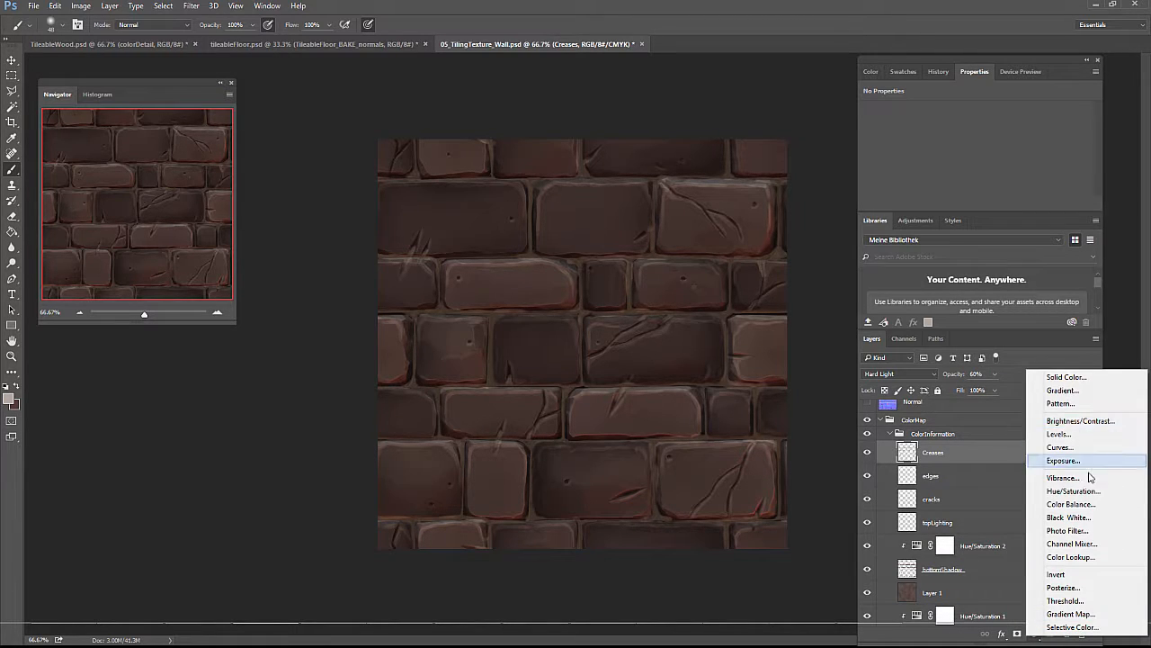
click(1089, 491)
right_click(964, 448)
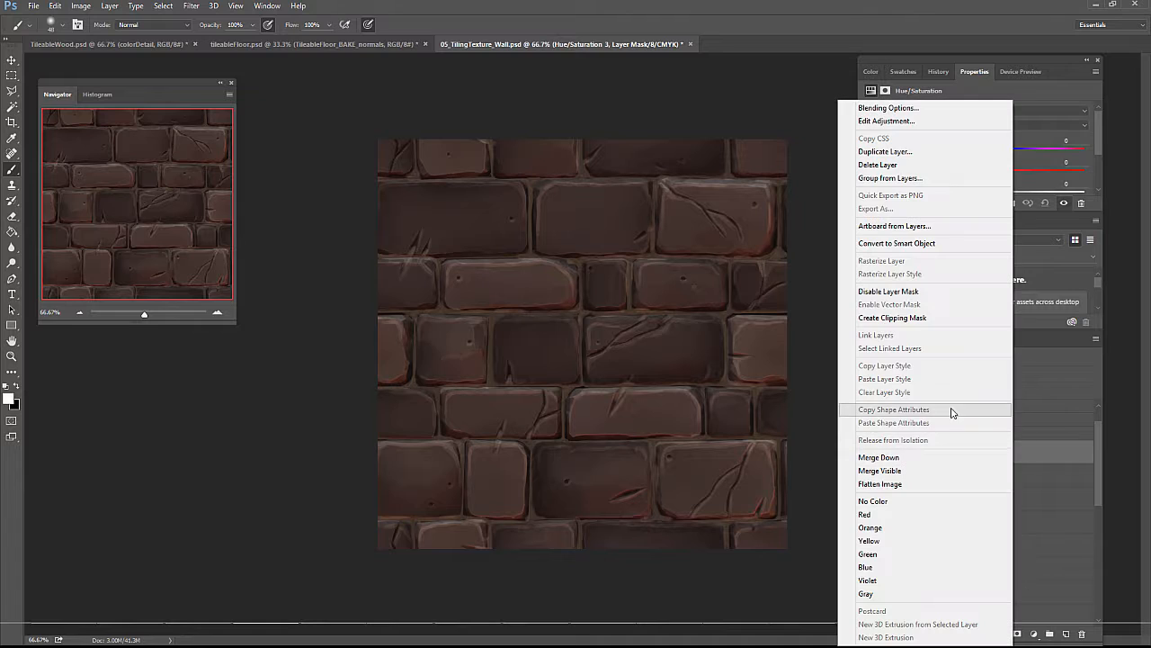
click(908, 319)
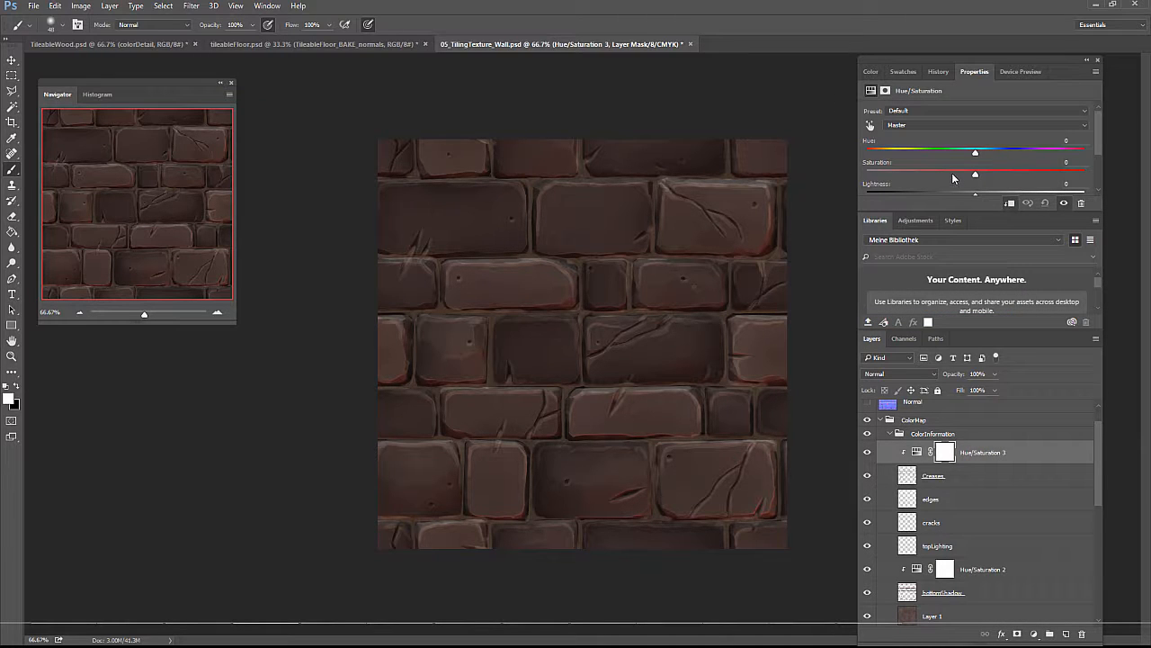
drag(953, 176, 950, 176)
Step: Erase the stray marks over the brick cracks on the Creases layer with a smaller eraser
click(955, 475)
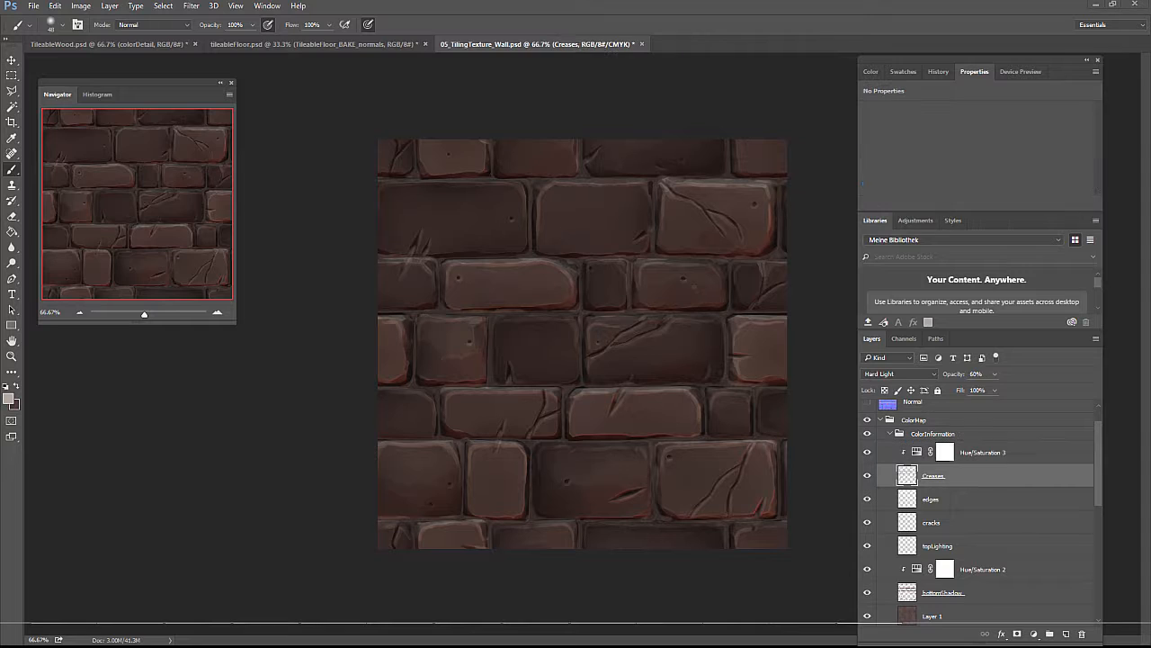
key(e)
right_click(421, 281)
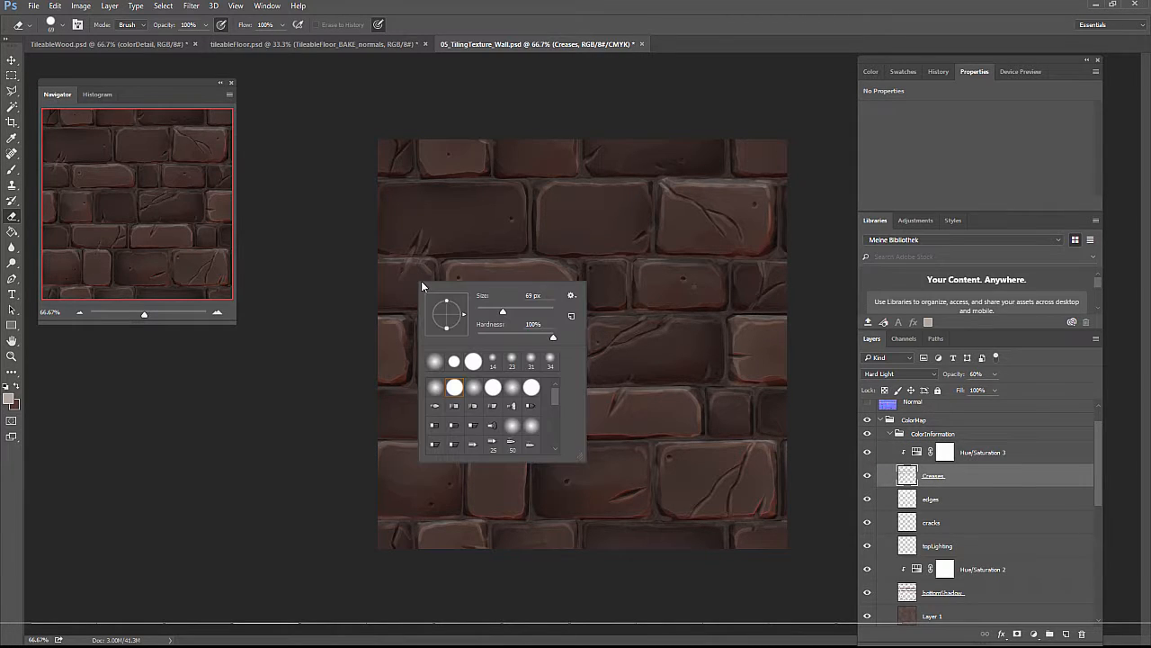
click(484, 311)
click(415, 242)
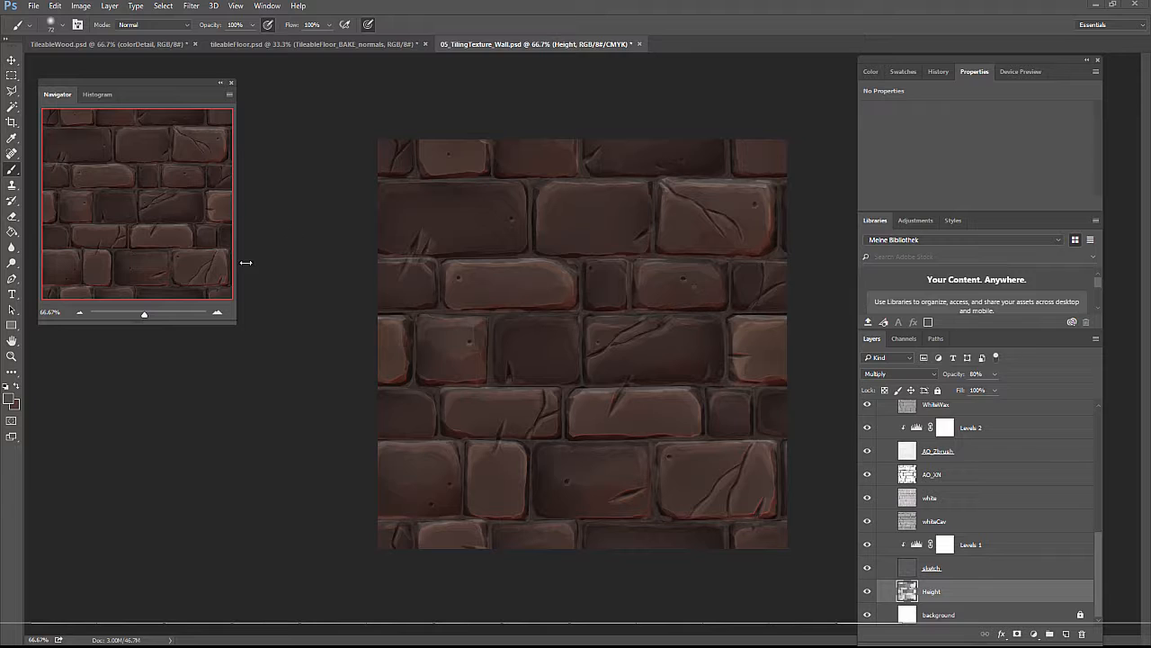
Step: Set the Height layer's opacity to 100%
click(993, 501)
click(987, 600)
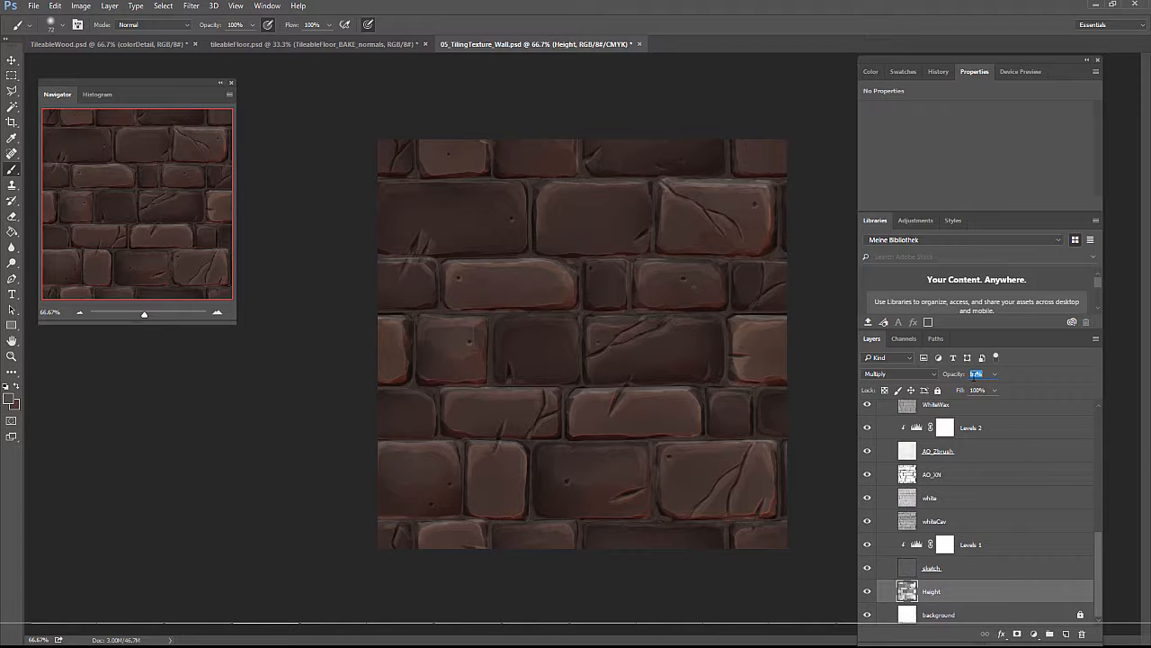
text(36)
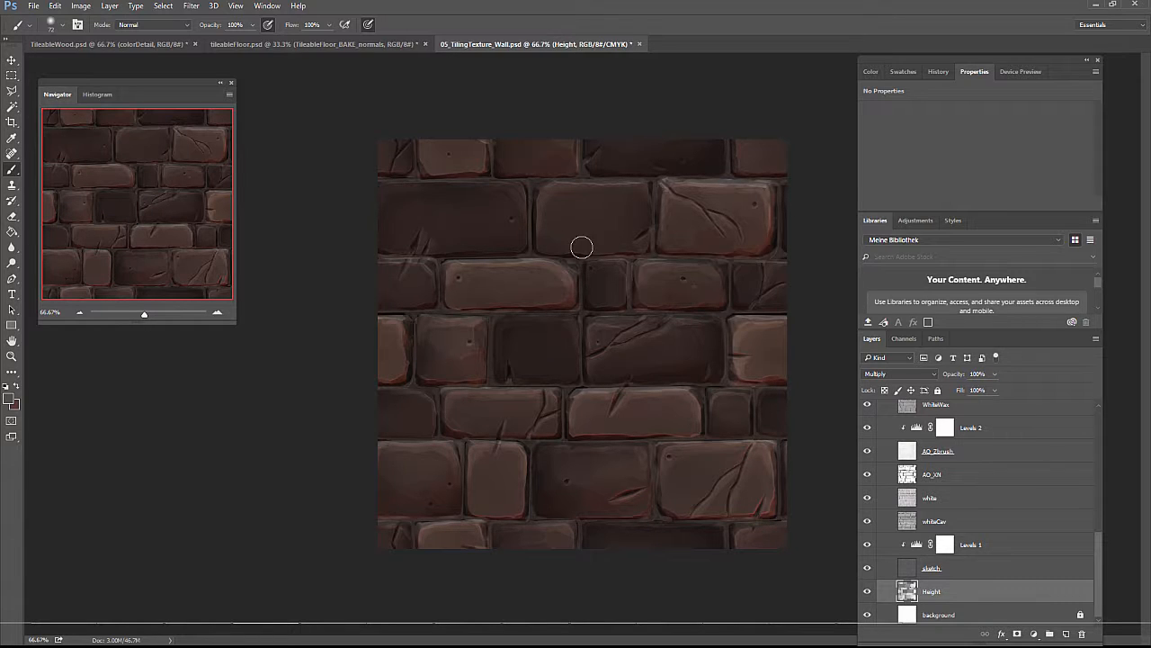
Step: Lower the opacity of the AO_XN layer in the Lighting group
click(891, 474)
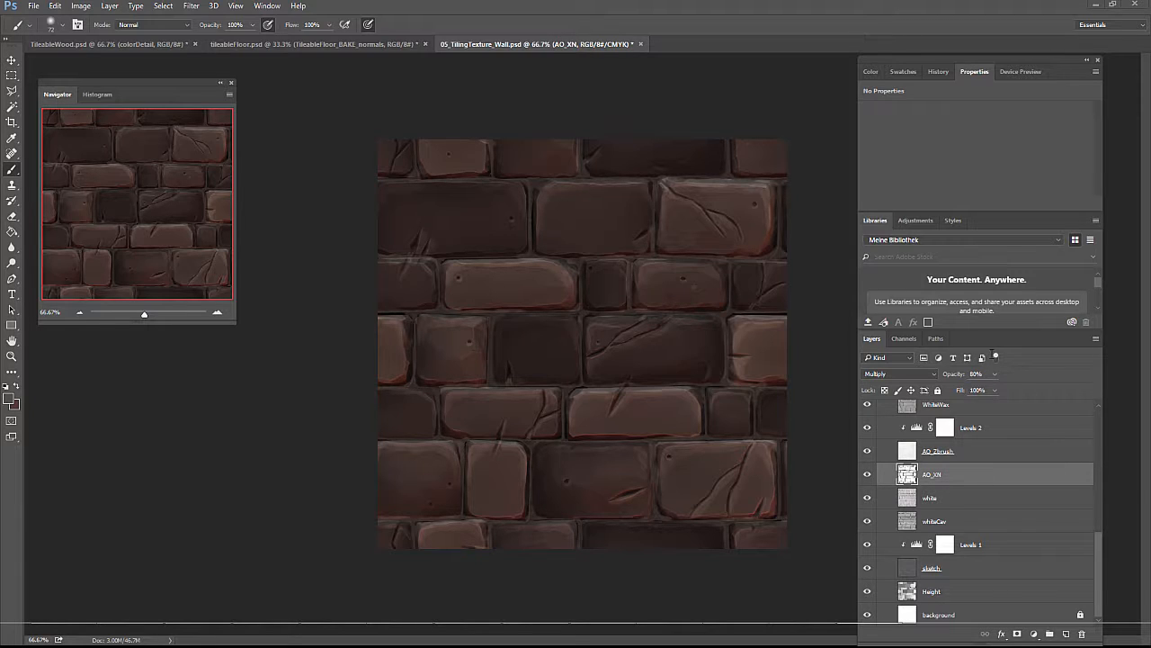
click(995, 375)
drag(995, 388, 963, 386)
key(Return)
Step: Fill the BaseColor layer with the grey 8f958c
drag(1096, 547, 1098, 529)
click(1008, 455)
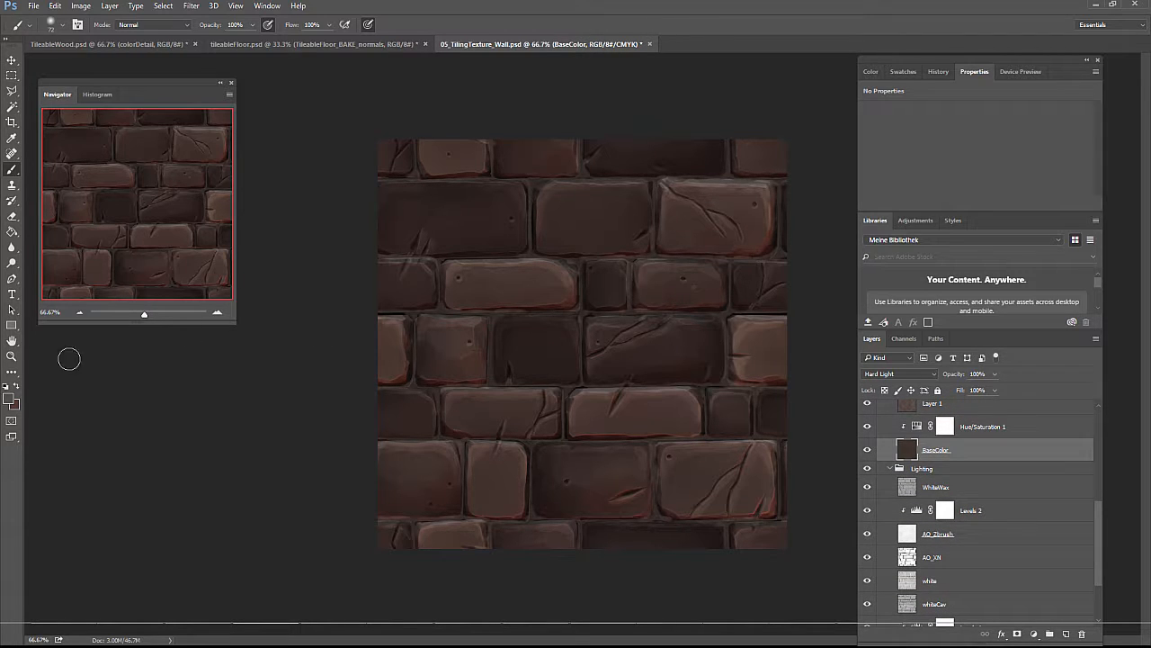
click(11, 399)
click(415, 234)
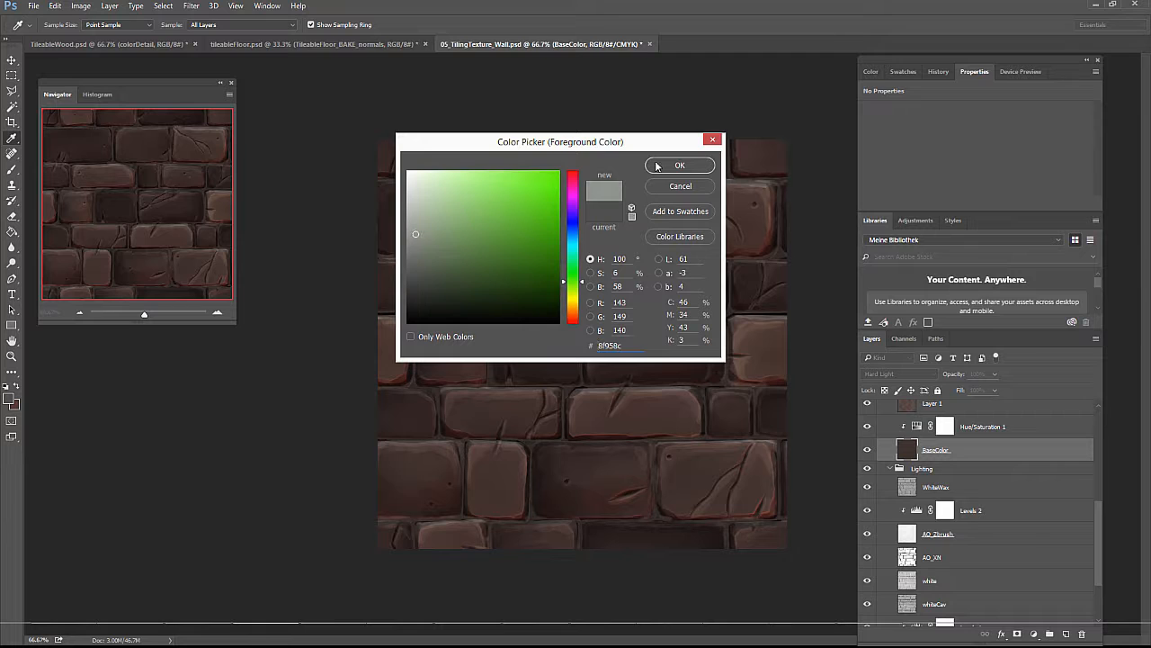
click(679, 165)
key(b)
key(alt+BackSpace)
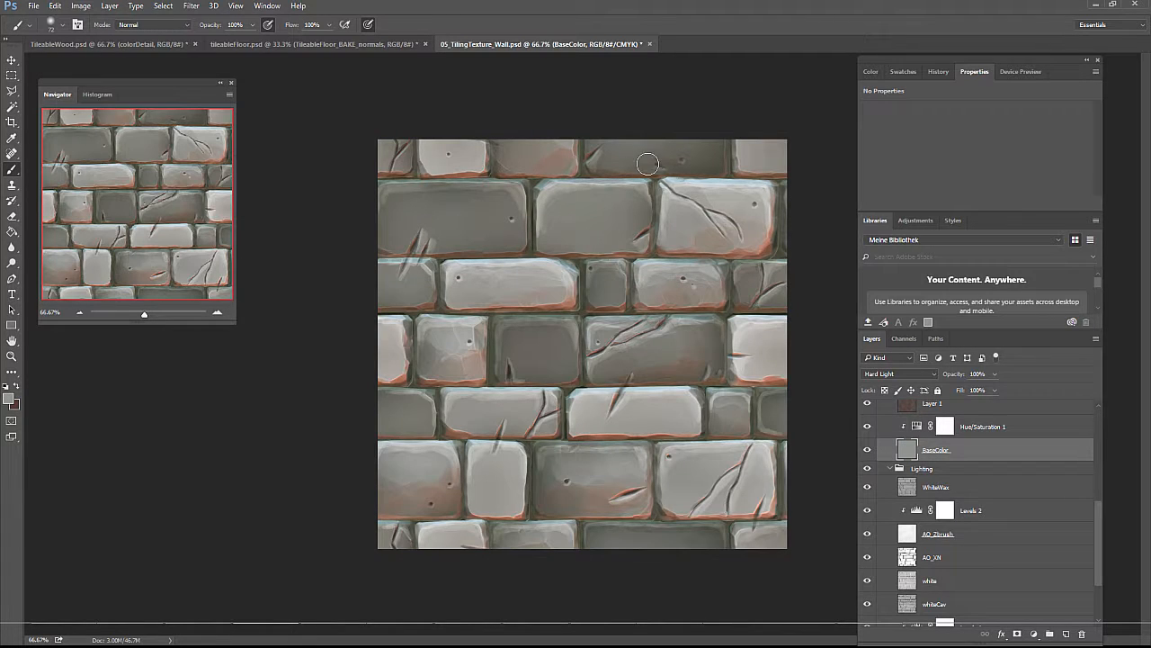
Step: Refill the BaseColor layer with progressively darker greys, ending with 464a44
click(11, 399)
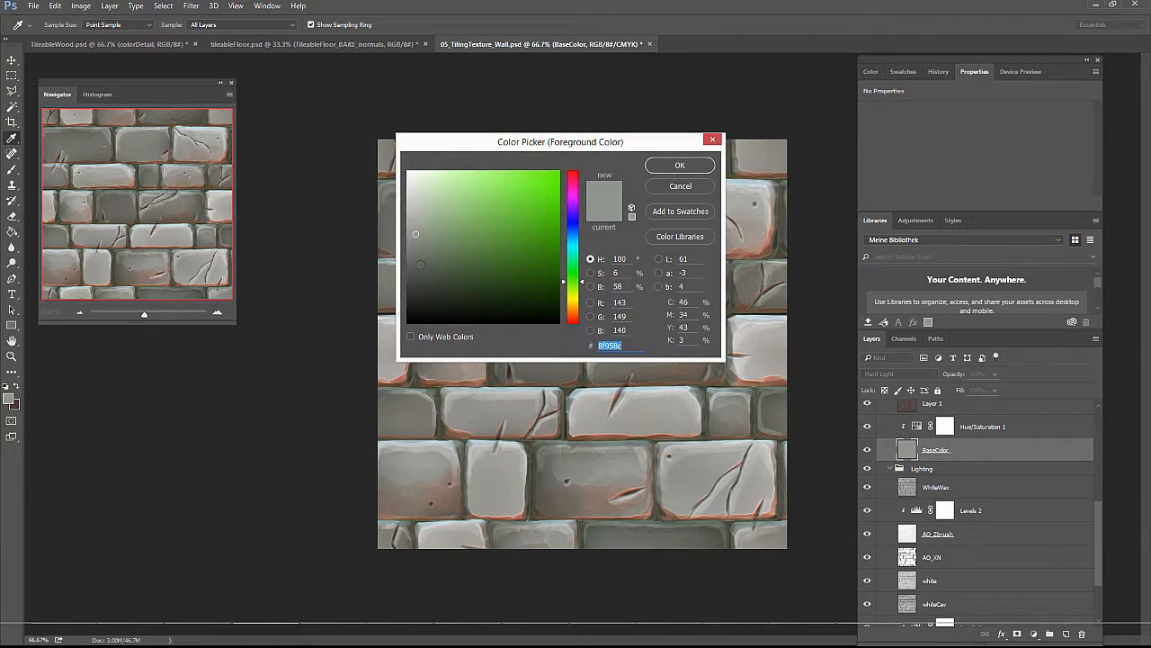
click(669, 166)
key(alt+BackSpace)
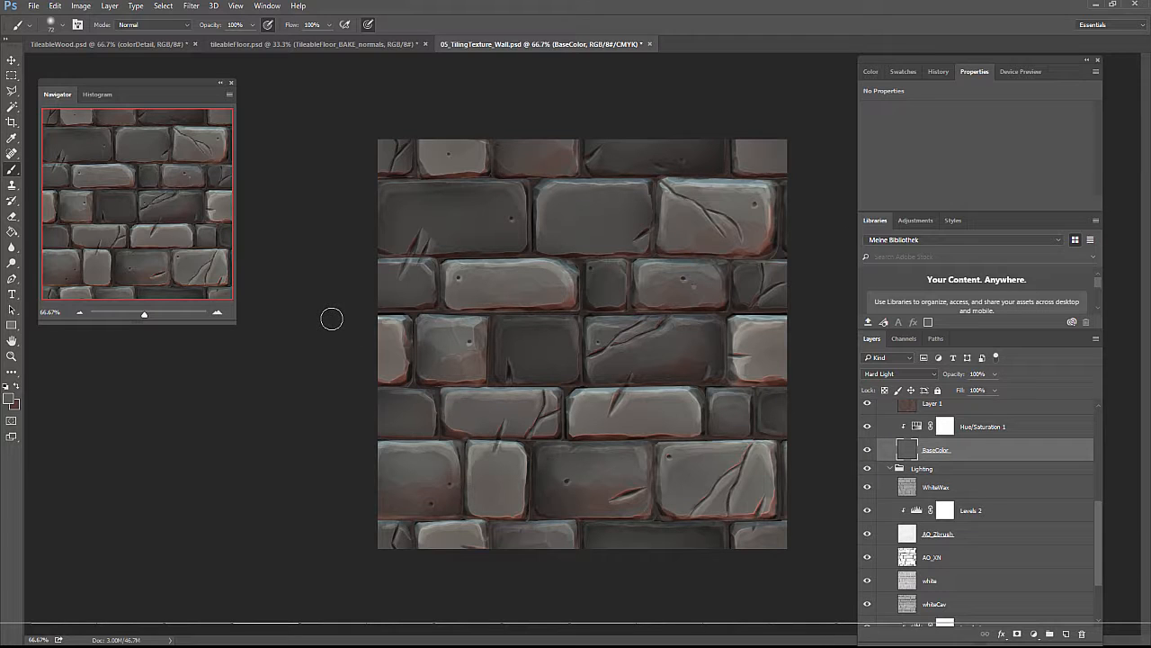
click(11, 398)
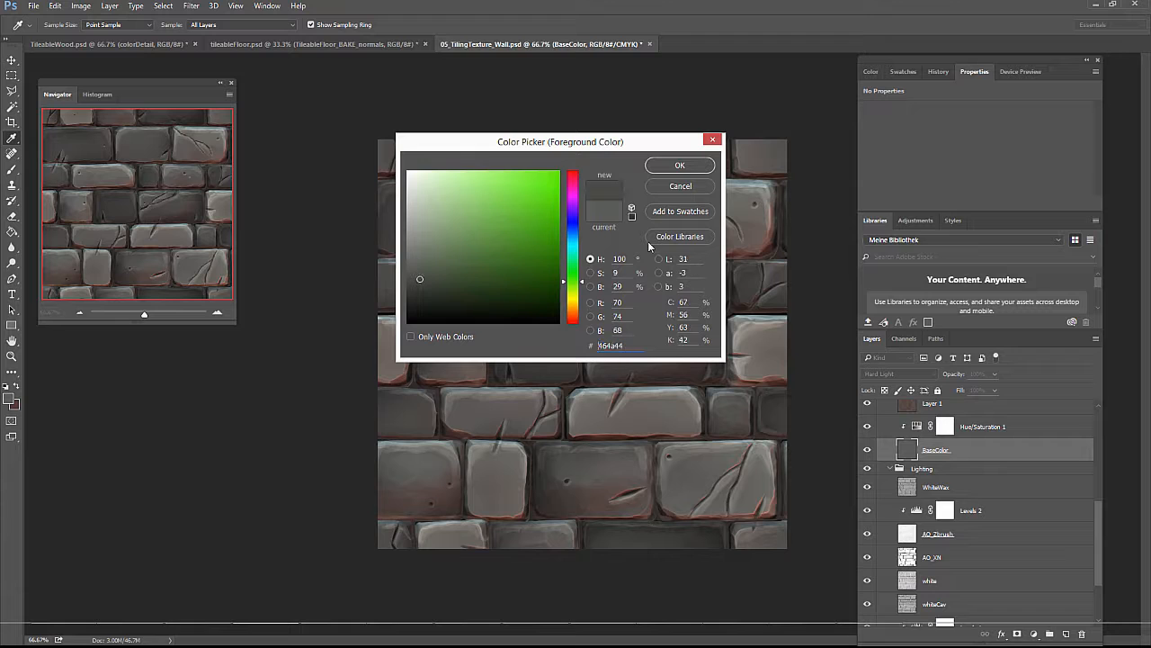
click(680, 165)
key(alt+BackSpace)
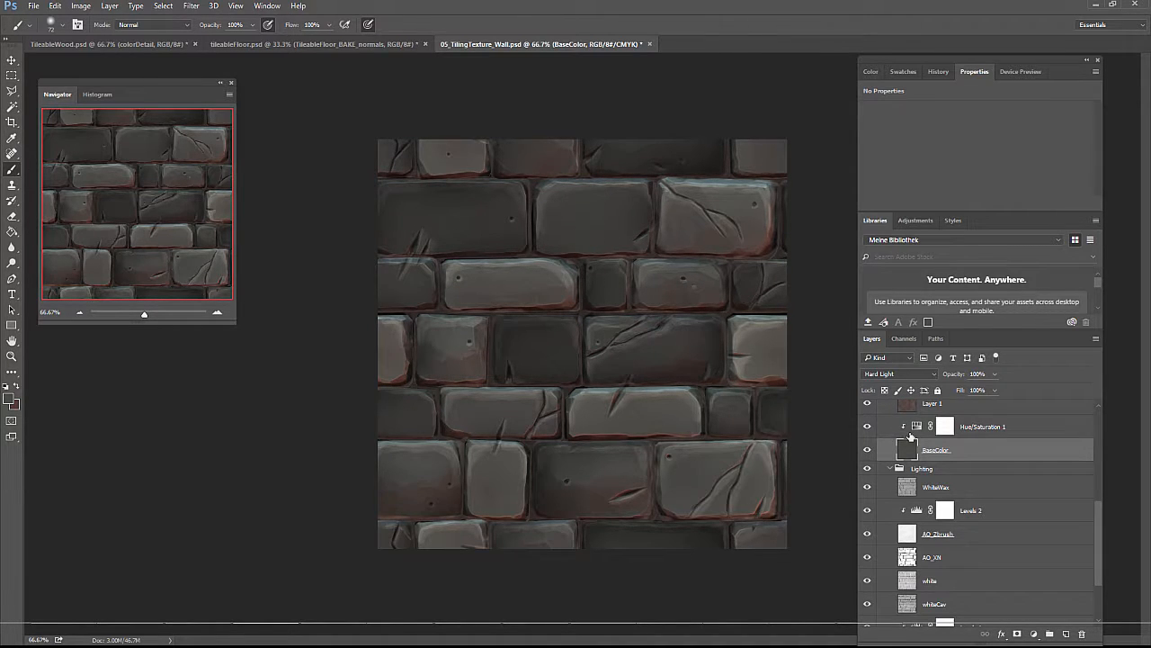
Step: Inspect the settings of the Hue/Saturation 1 adjustment above BaseColor and the Hue/Saturation 2 adjustment above bottomShadow
scroll(965, 465, up, 3)
scroll(965, 465, up, 1)
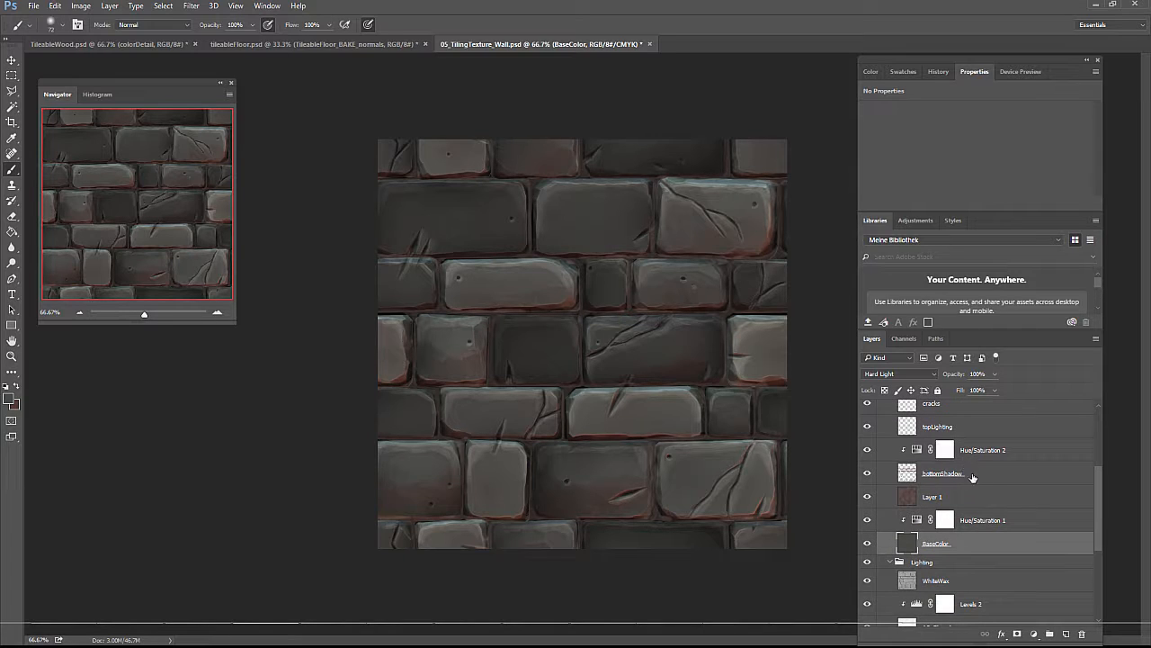
click(990, 518)
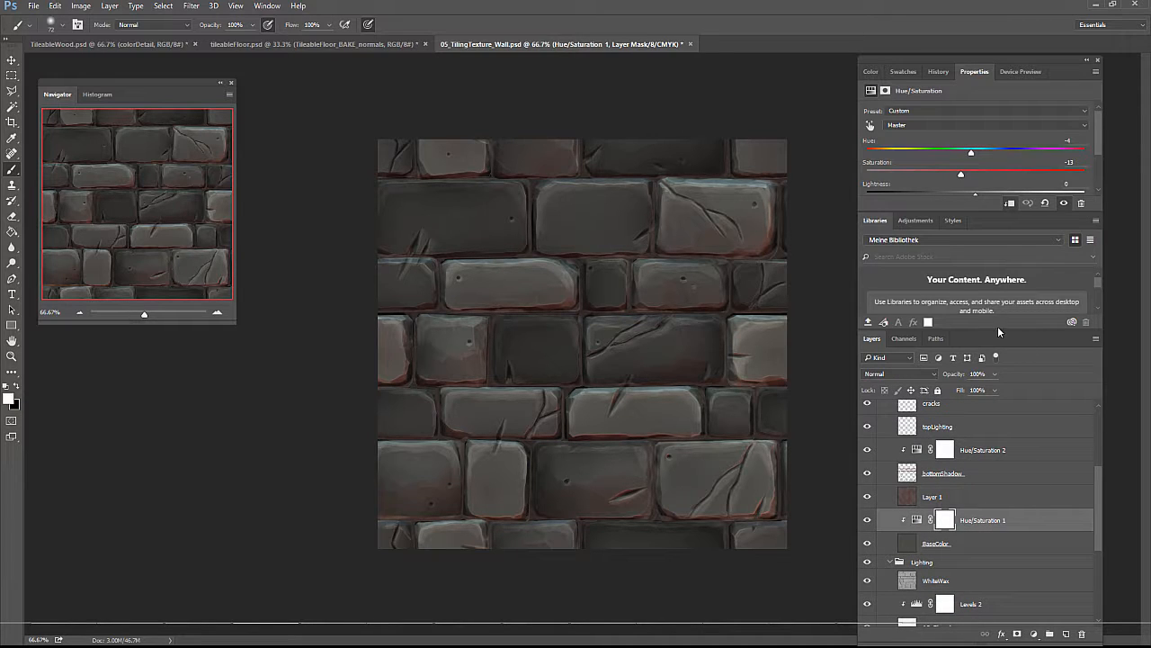
click(991, 479)
click(995, 442)
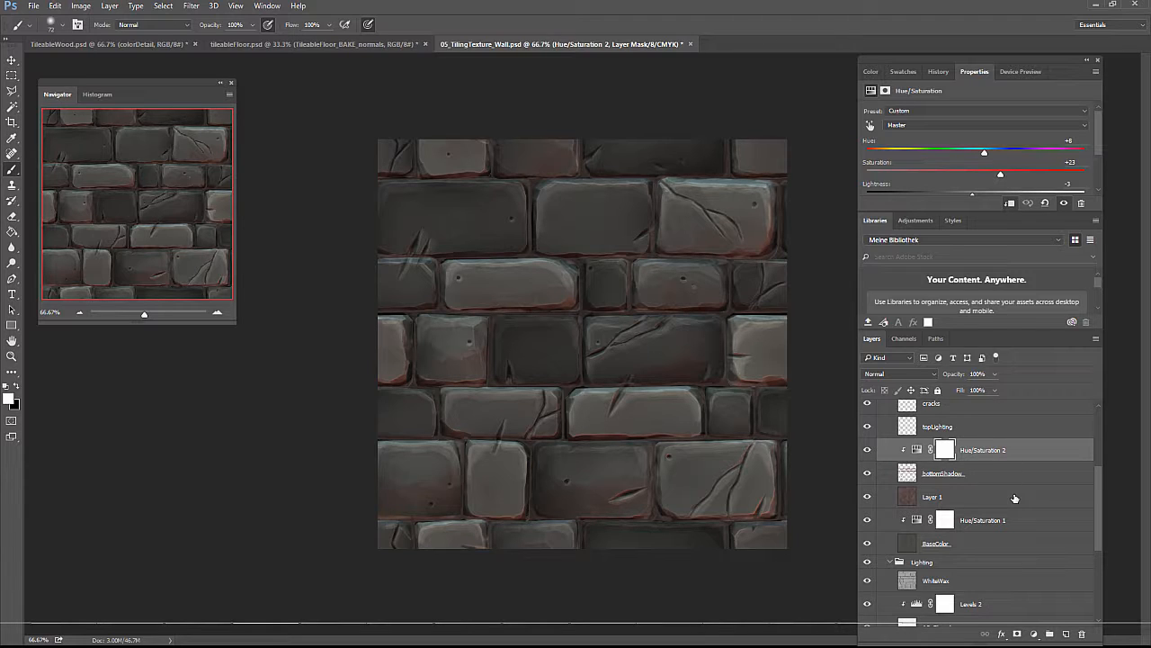
Step: Inspect the Levels 2 adjustment above AO_Zbrush and the Hue/Saturation 2 adjustment above bottomShadow
scroll(1017, 517, down, 3)
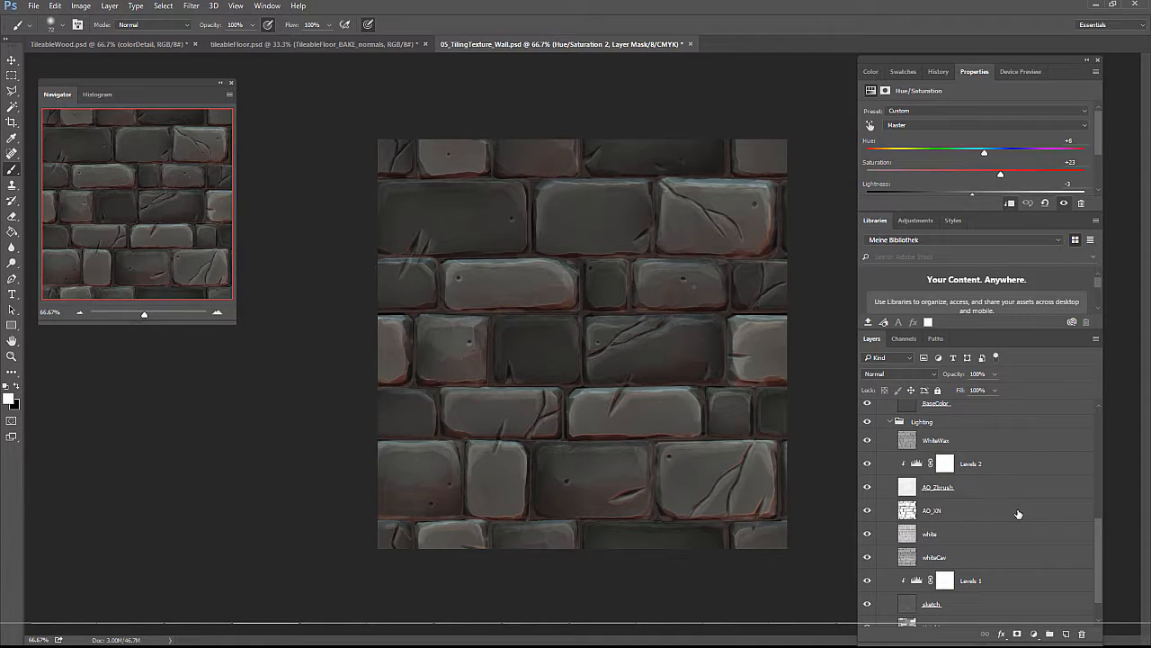
click(1005, 463)
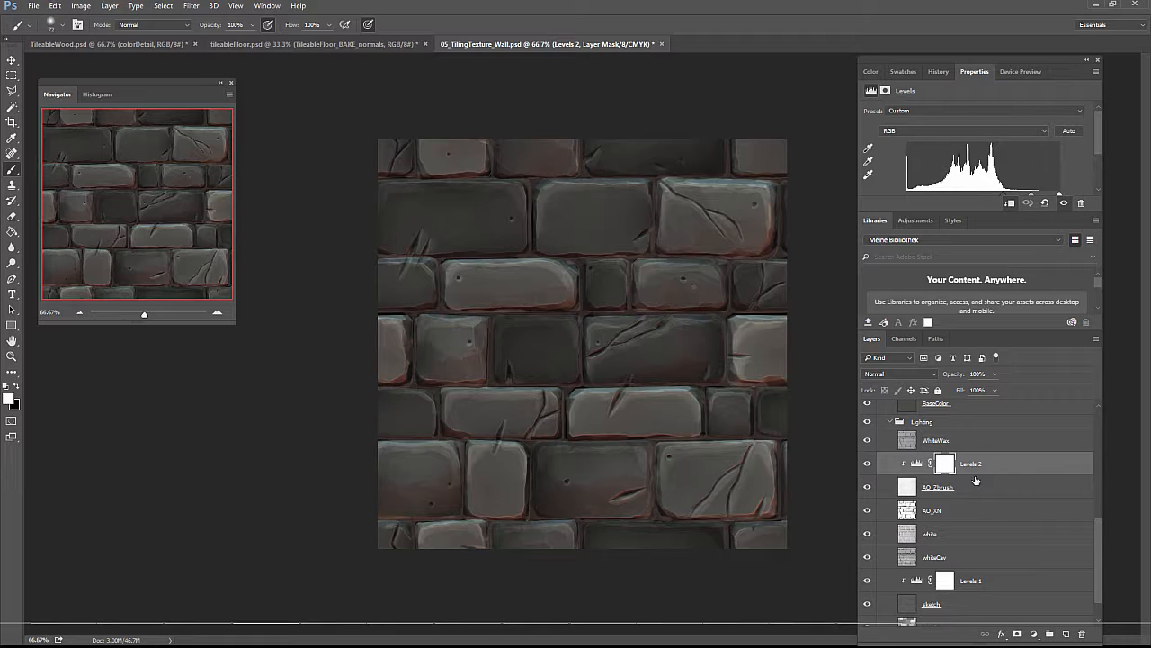
scroll(995, 528, up, 6)
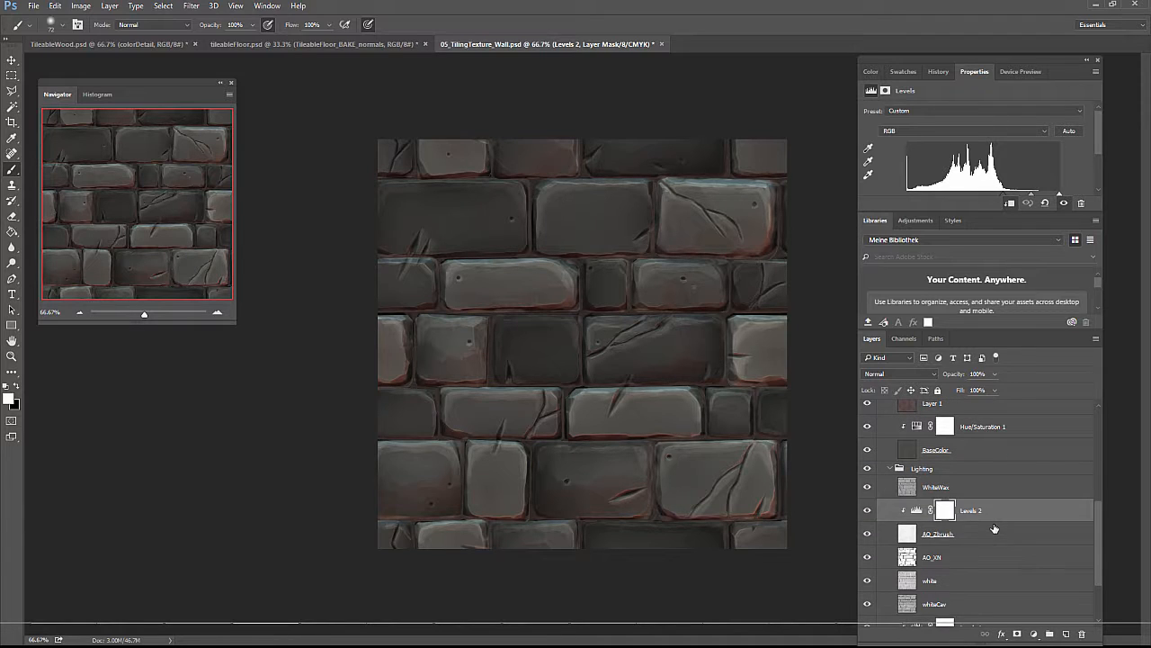
scroll(993, 528, up, 2)
click(993, 528)
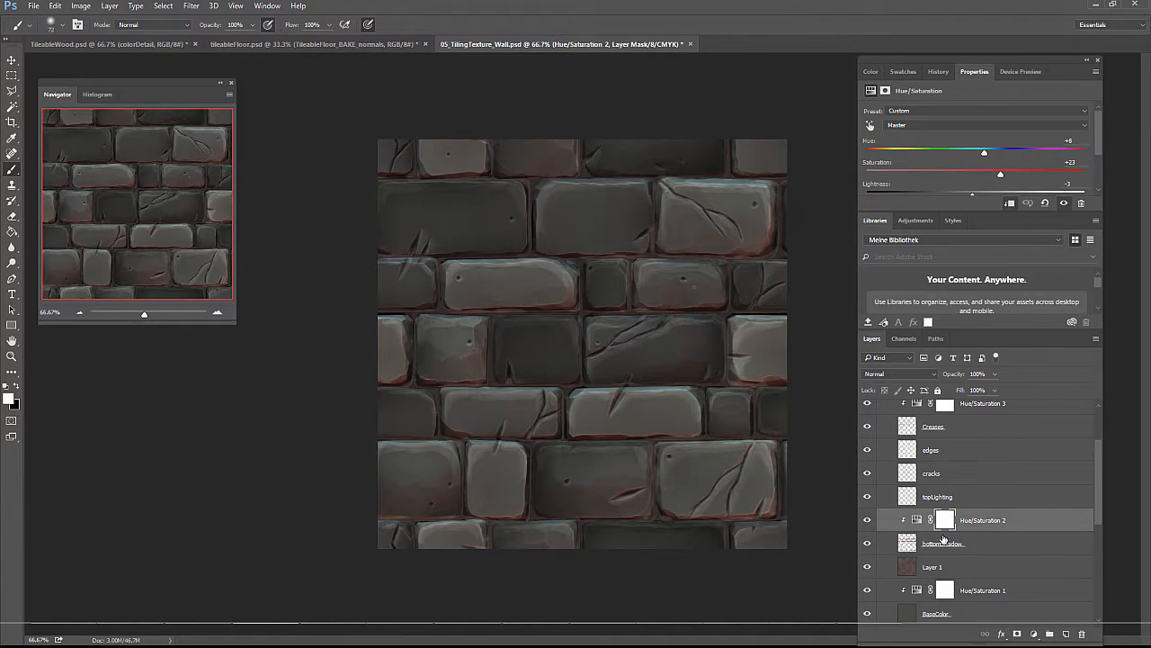
drag(973, 195, 960, 154)
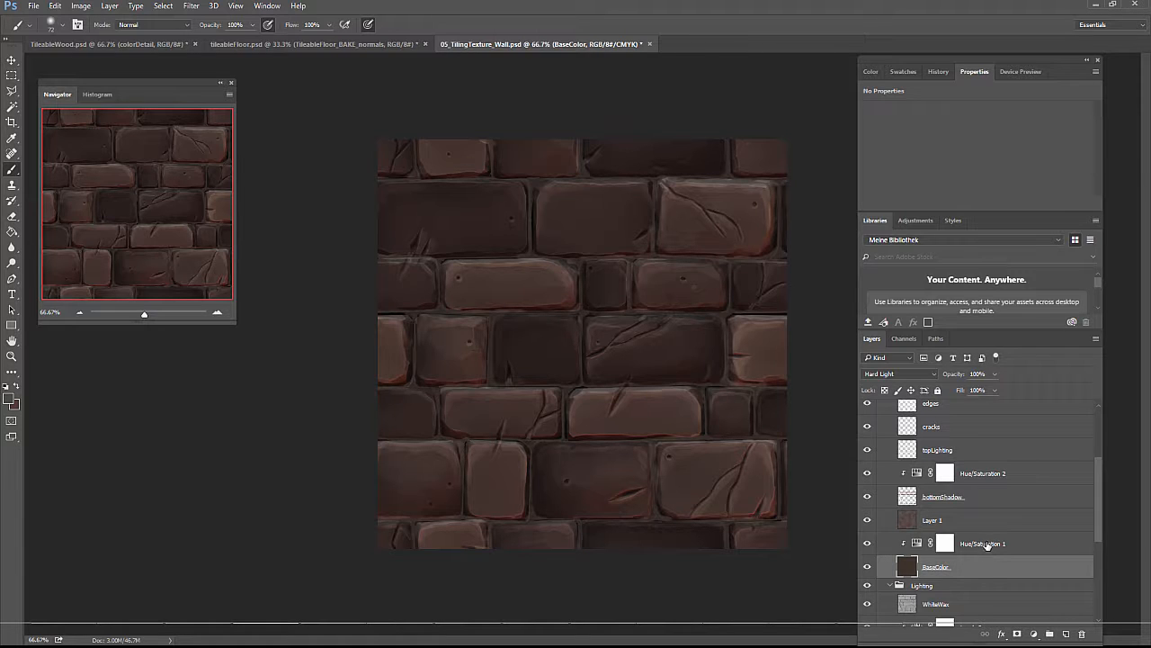
Step: Set the Hue/Saturation 1 adjustment above BaseColor to a saturation of -15 and a lightness of +9
click(992, 544)
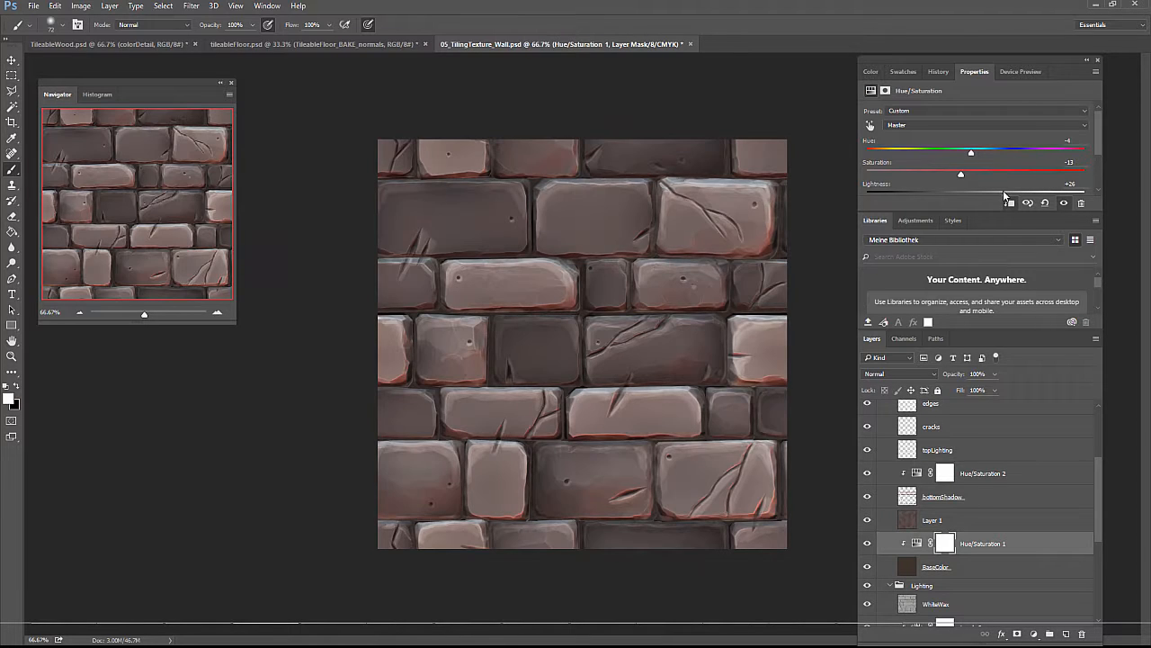
drag(1006, 195, 982, 192)
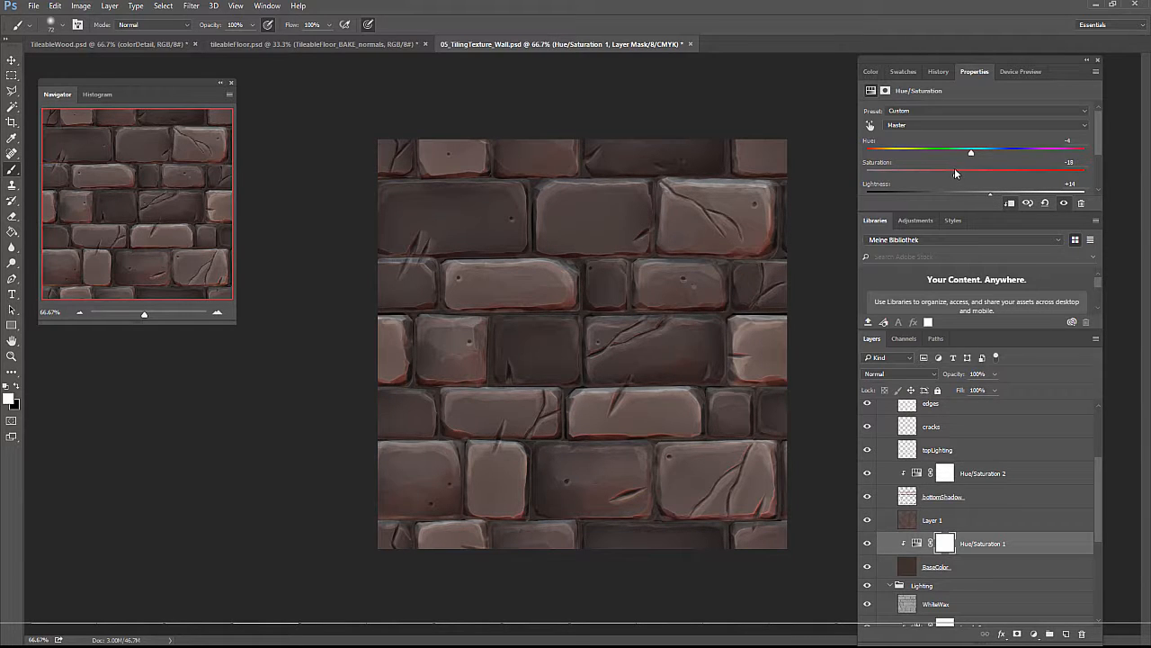
drag(954, 171, 945, 177)
drag(987, 193, 984, 192)
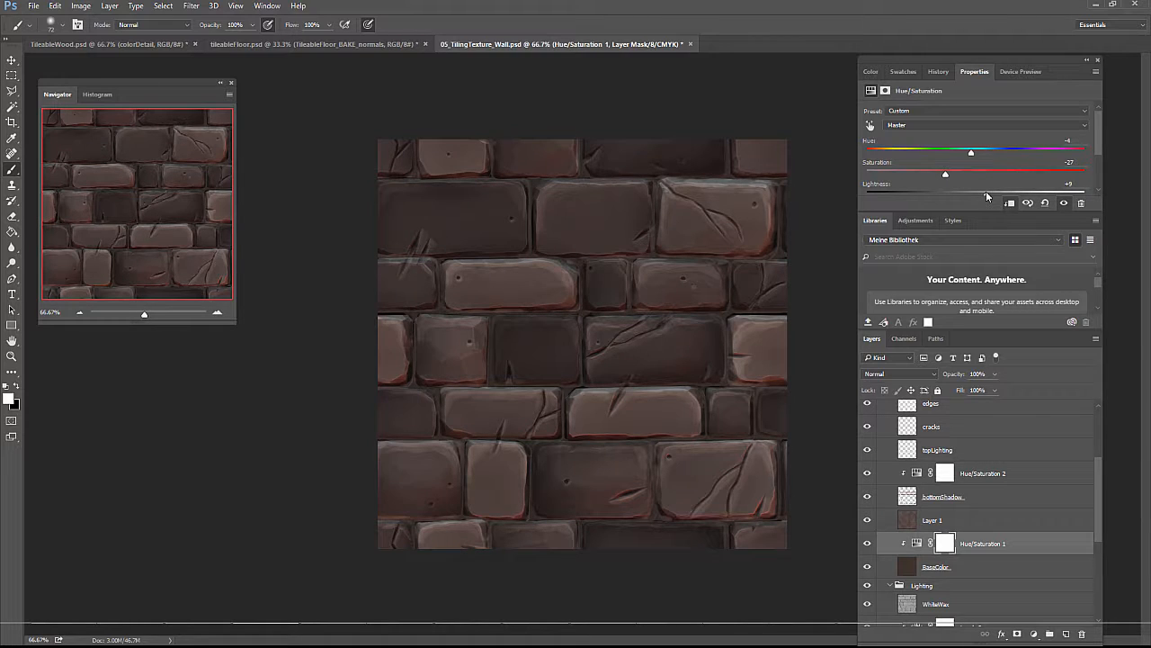
click(960, 176)
Step: Collapse the ColorMap group, duplicate it and merge the copy into a single layer
scroll(883, 456, up, 3)
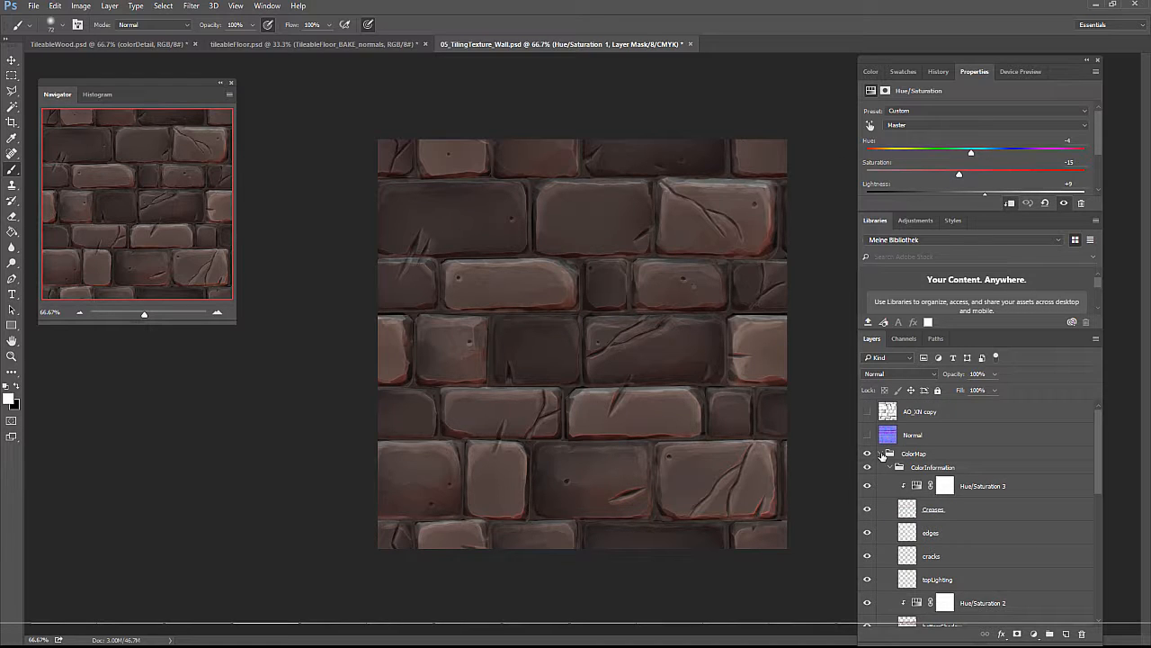
click(890, 454)
click(881, 453)
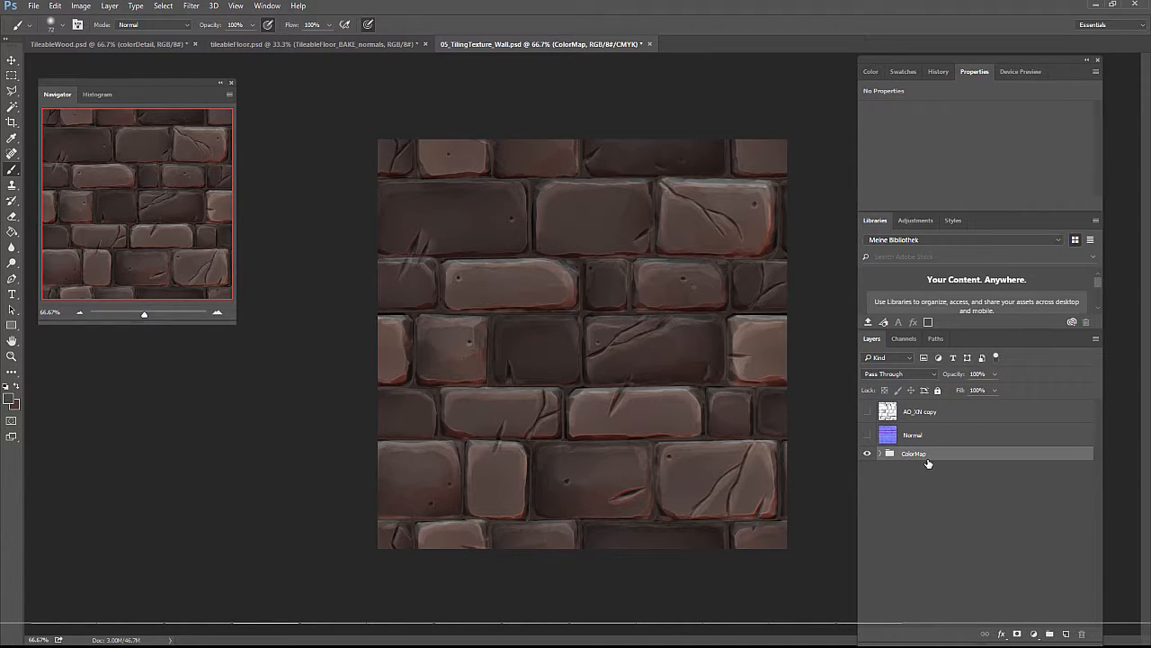
key(ctrl+j)
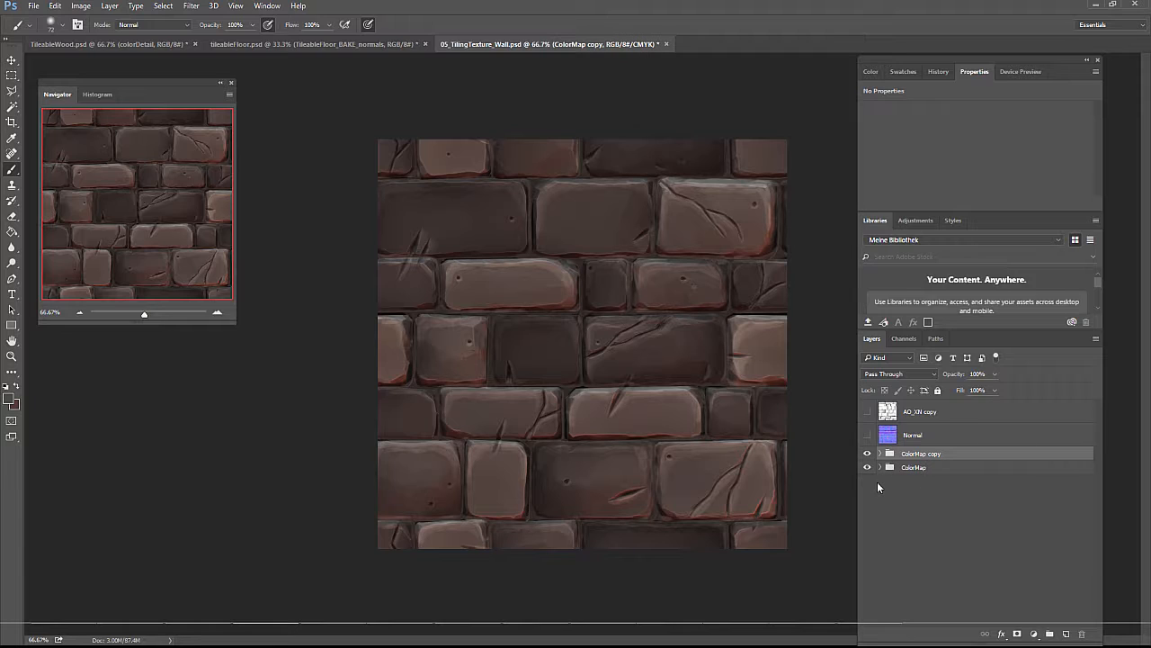
key(ctrl+e)
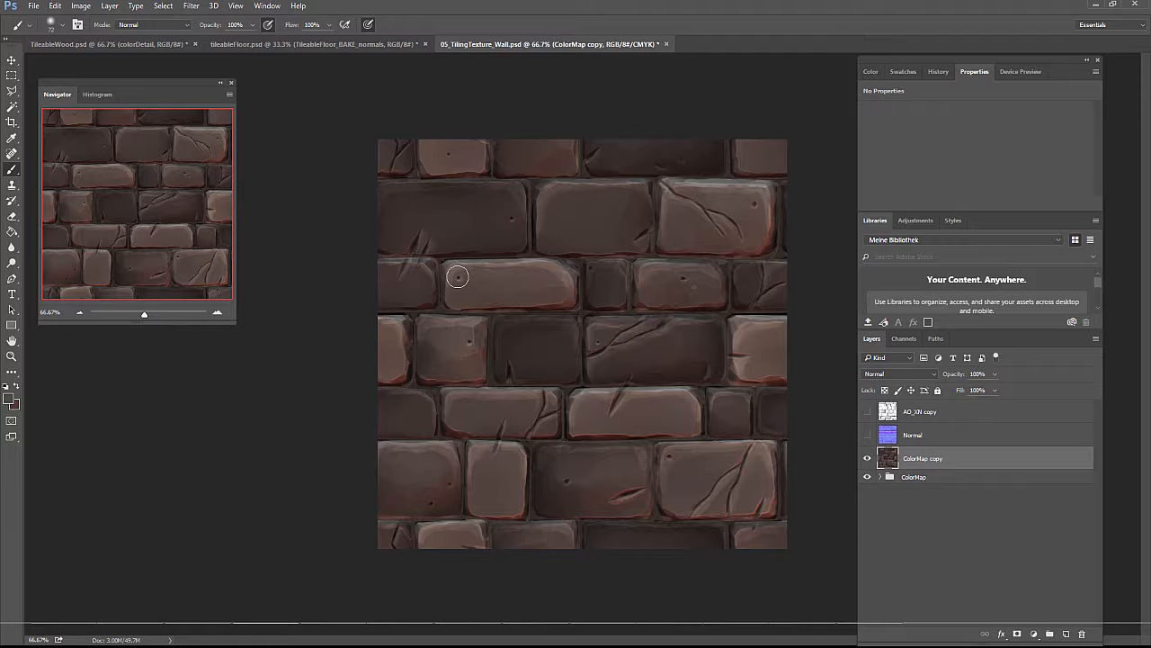
Step: Resize the image to 512 × 512 pixels using Bicubic Sharper (reduction) resampling
click(196, 12)
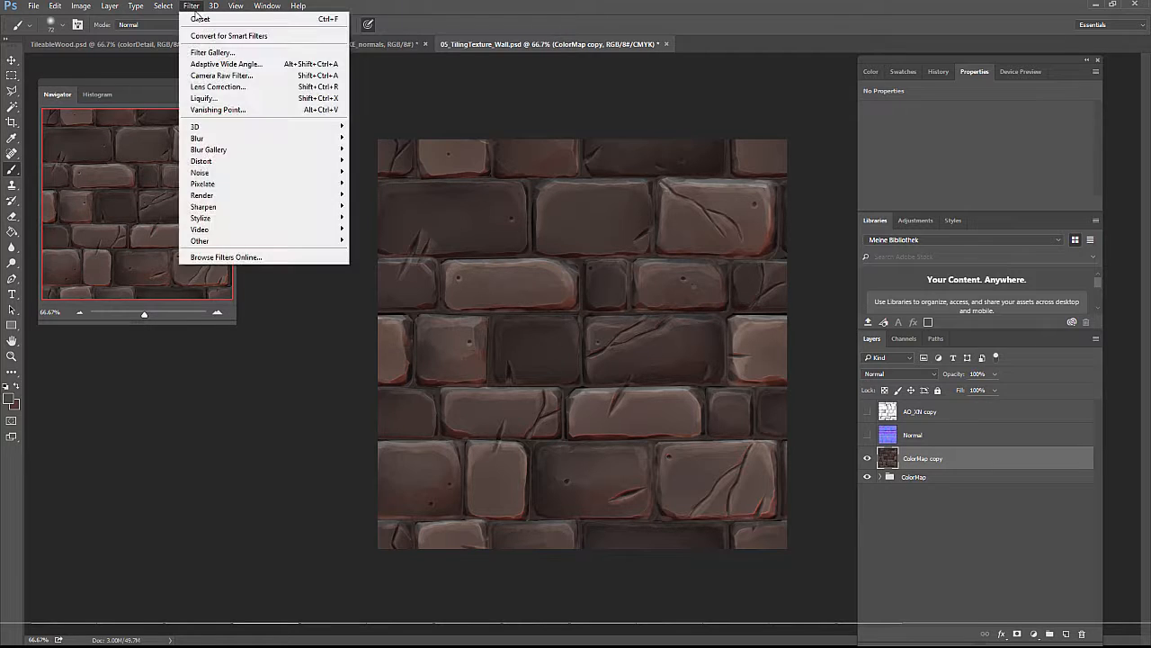
click(81, 7)
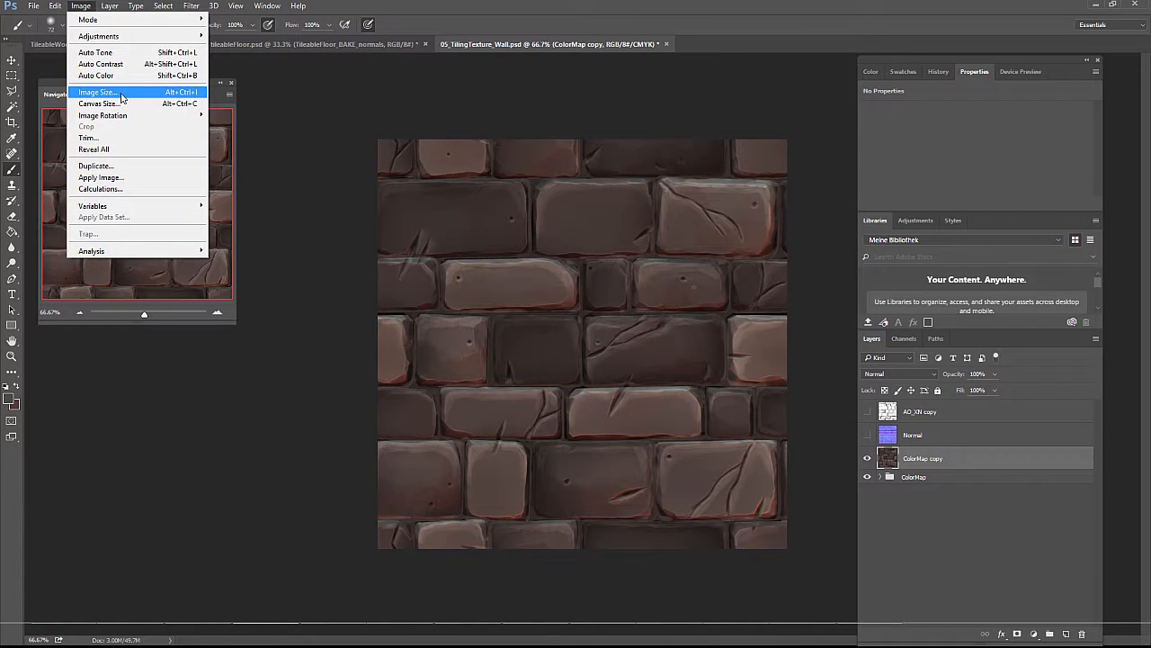
click(123, 97)
text(512)
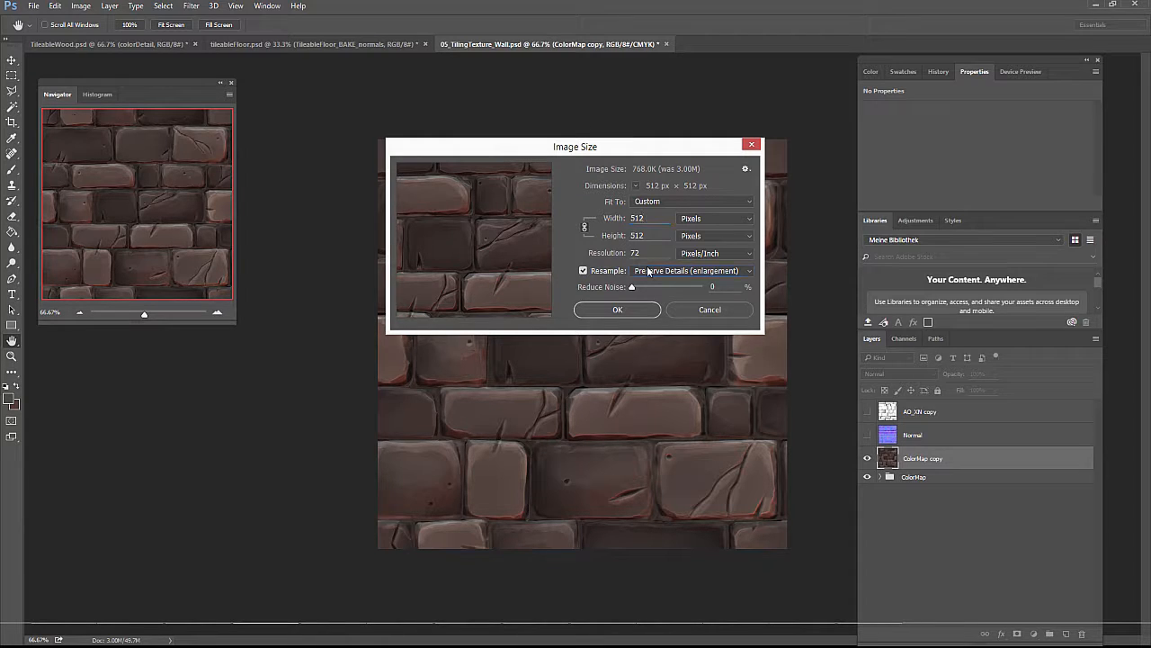
click(648, 272)
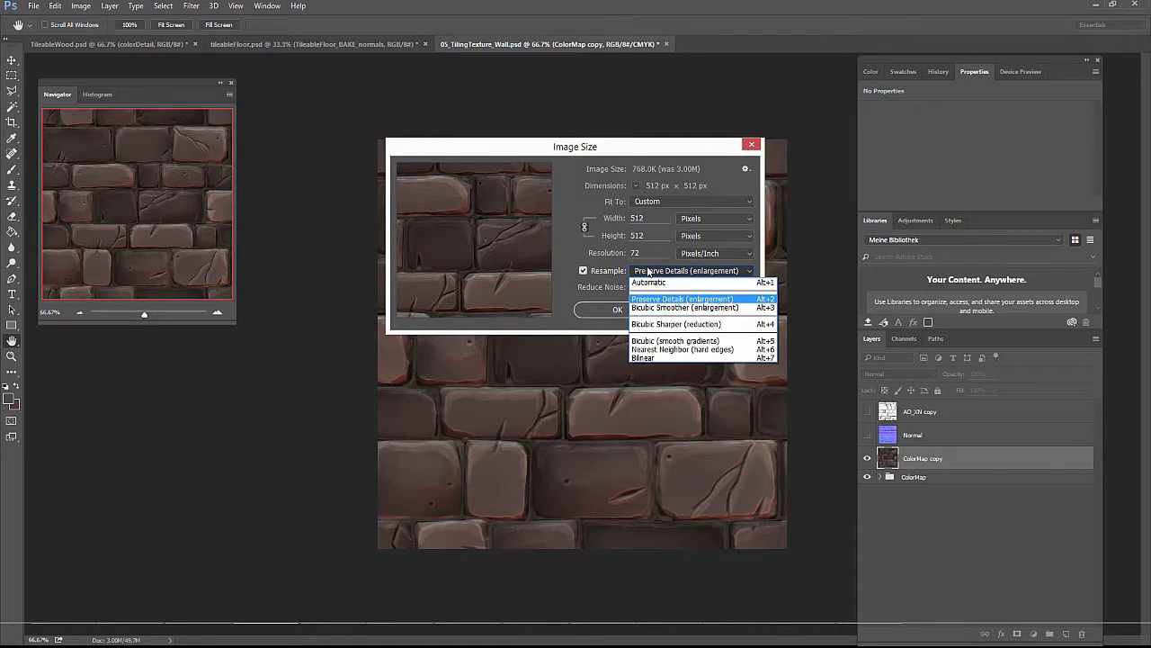
click(678, 324)
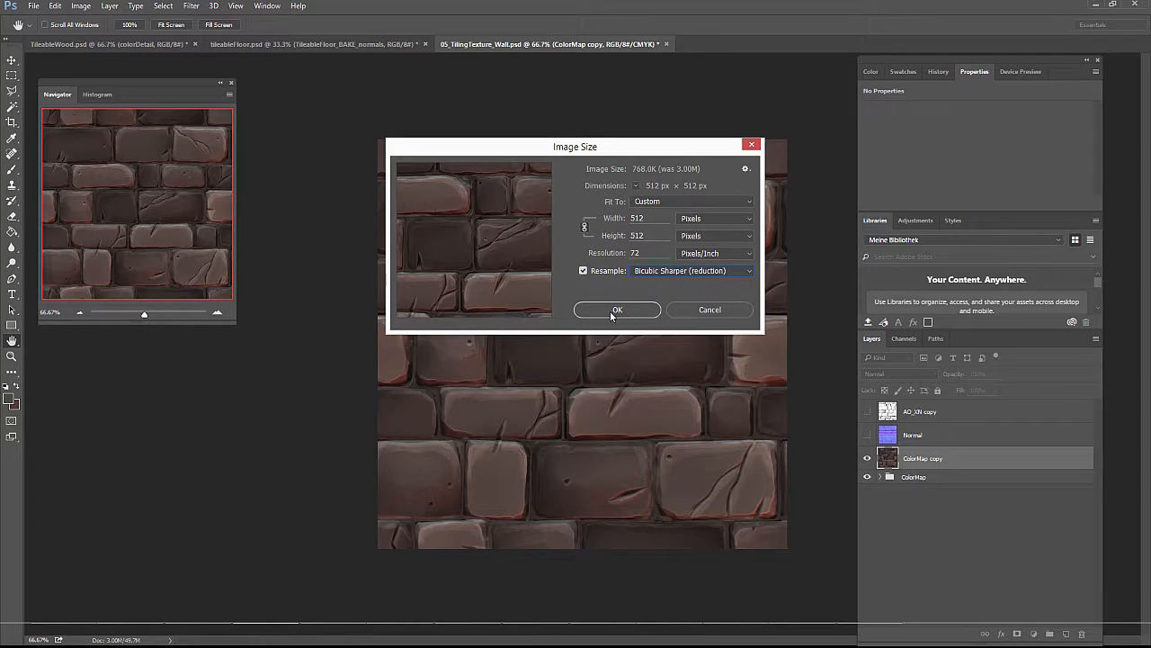
click(614, 310)
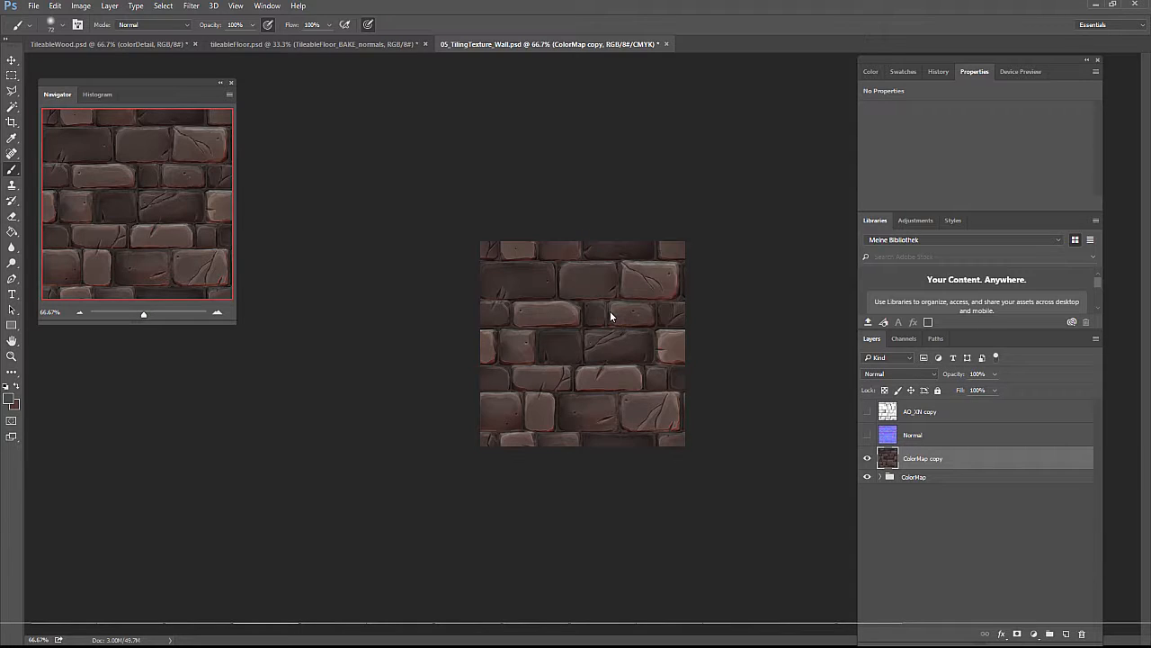
Step: Sharpen the merged ColorMap copy layer with Unsharp Mask, using an amount of 40% and a slightly reduced radius
scroll(610, 310, up, 3)
scroll(609, 310, down, 2)
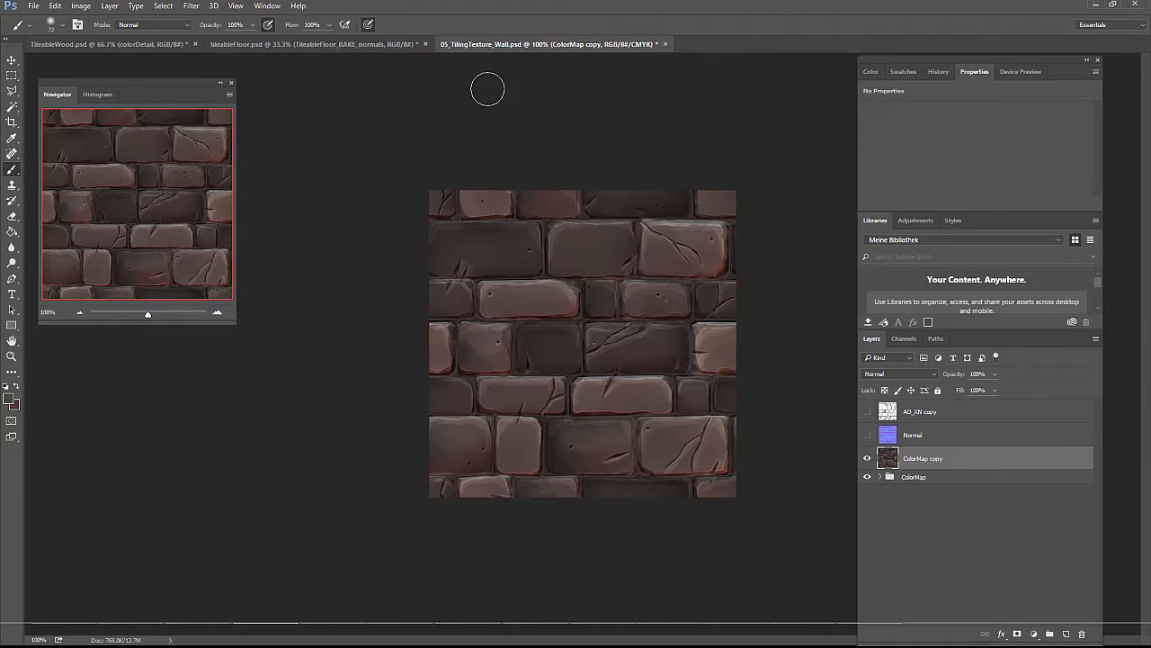
click(205, 7)
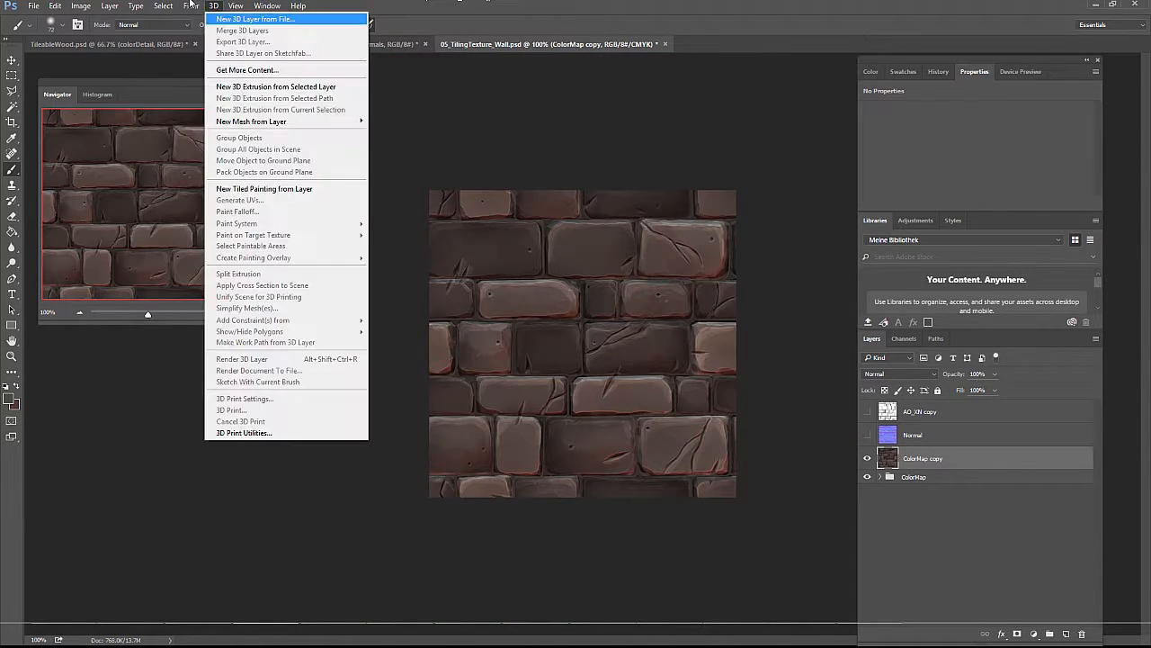
mouse_move(226, 214)
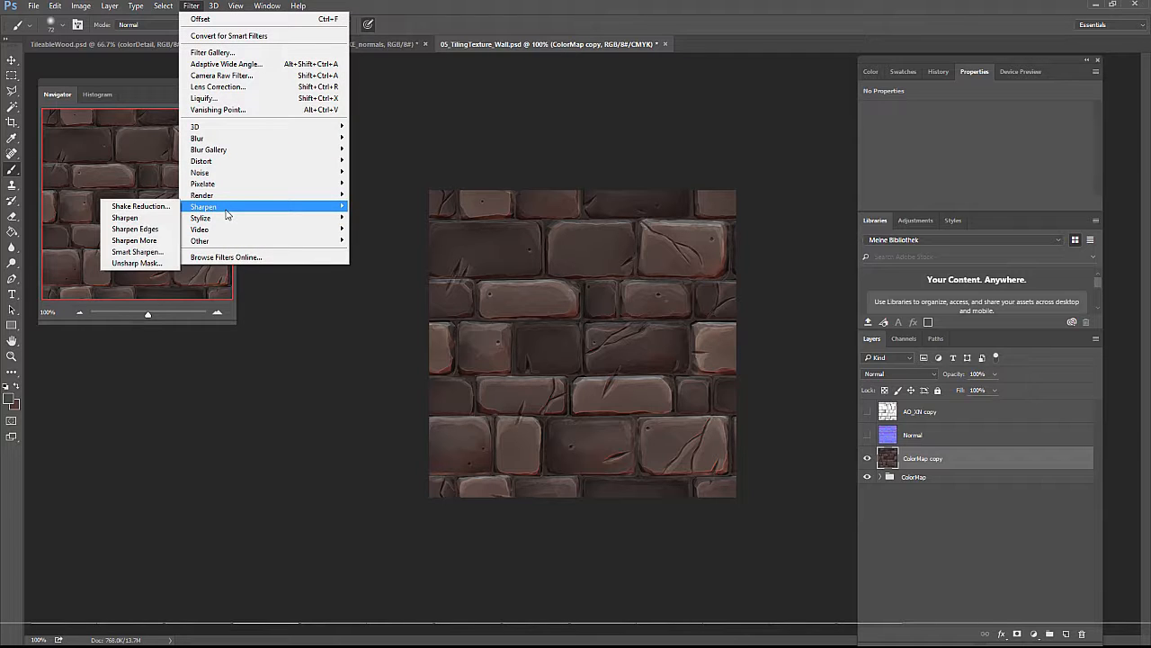
click(157, 261)
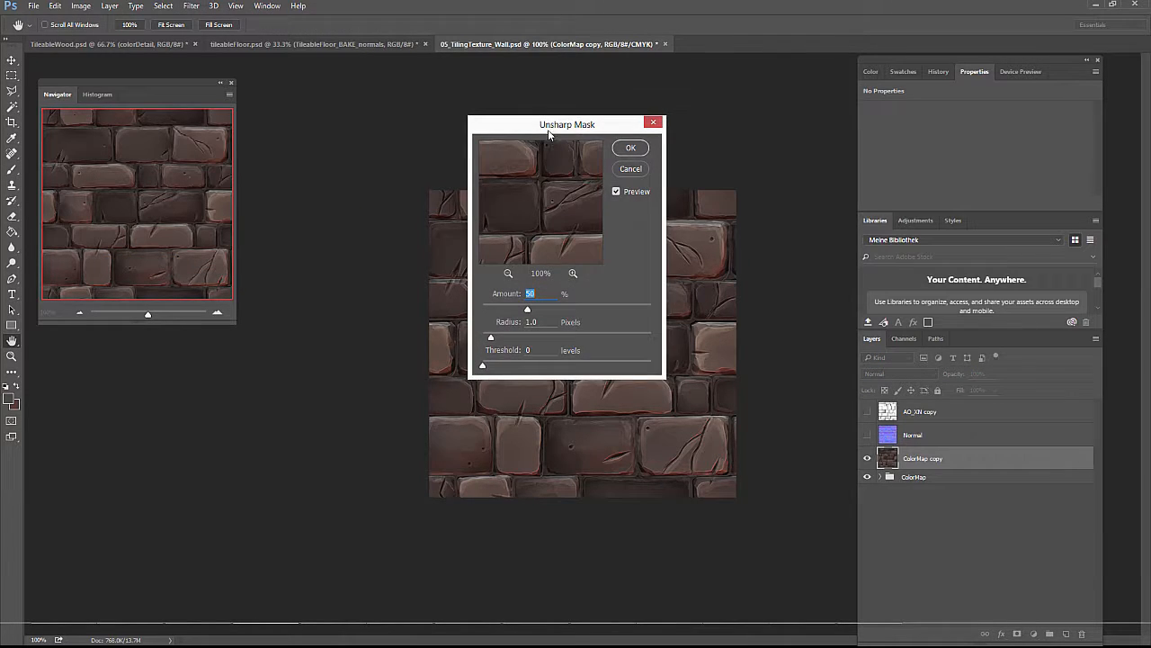
drag(547, 130, 402, 147)
click(427, 290)
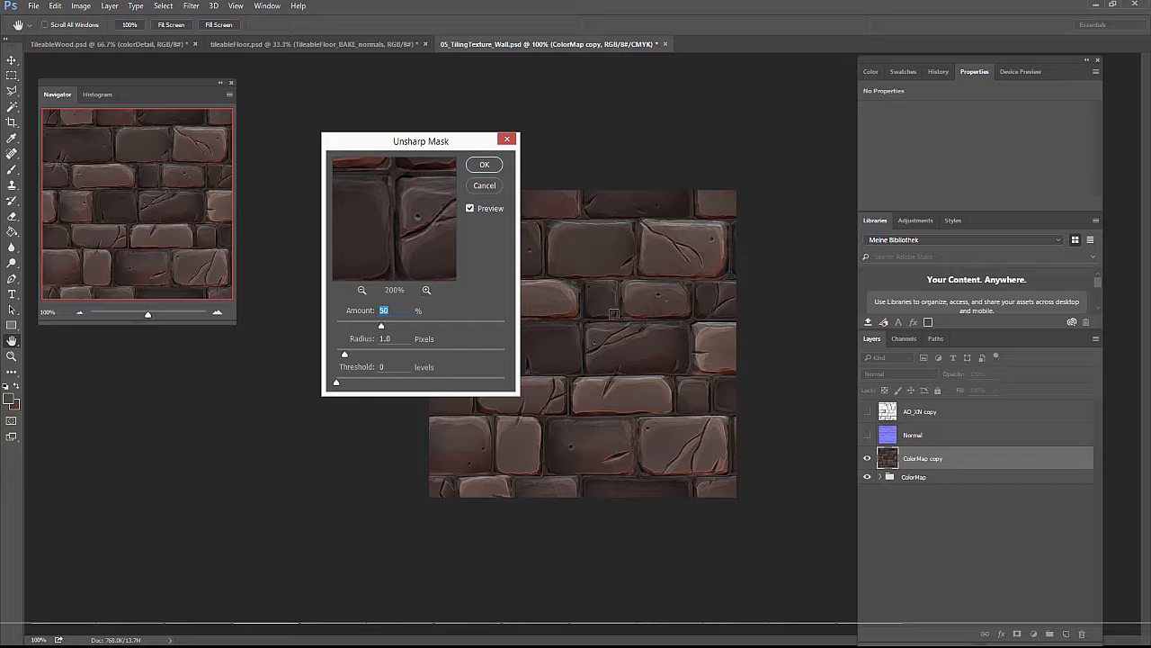
key(ctrl+plus)
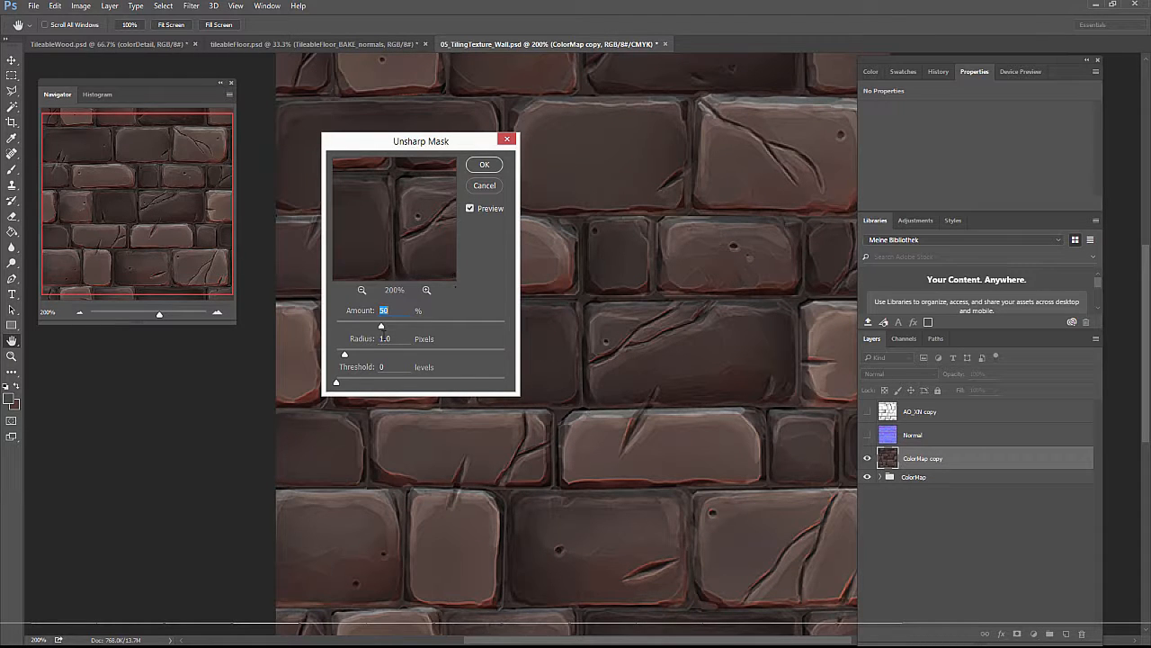
key(ctrl+minus)
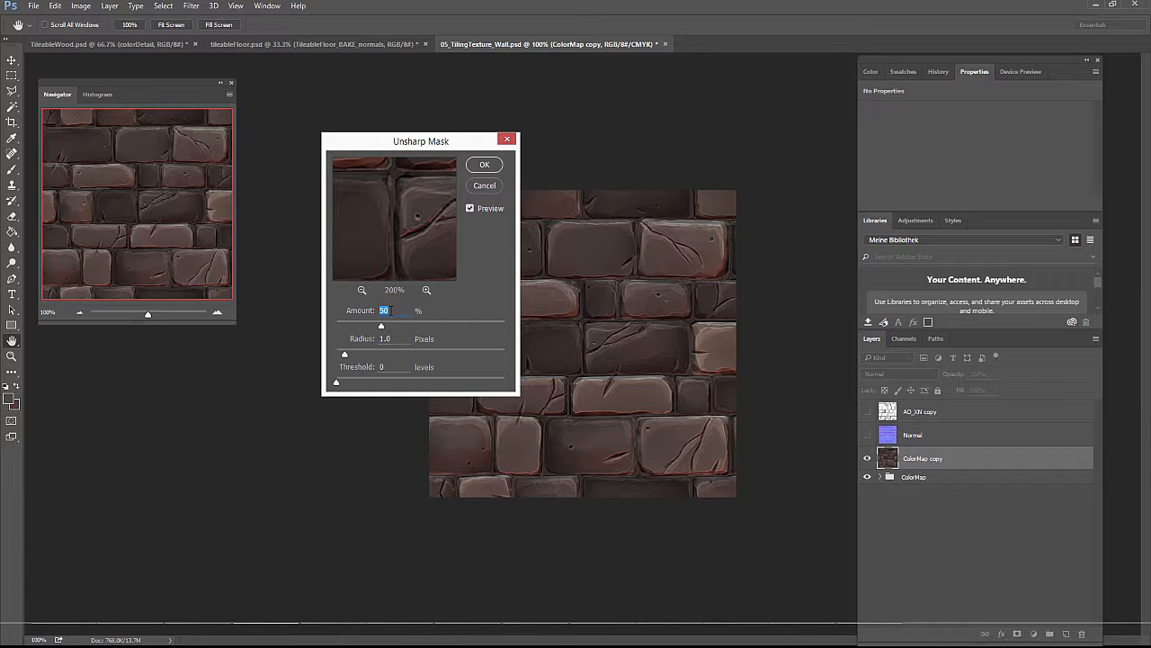
text(40)
mouse_move(344, 354)
mouse_down()
mouse_move(358, 354)
mouse_move(343, 355)
mouse_up()
click(484, 164)
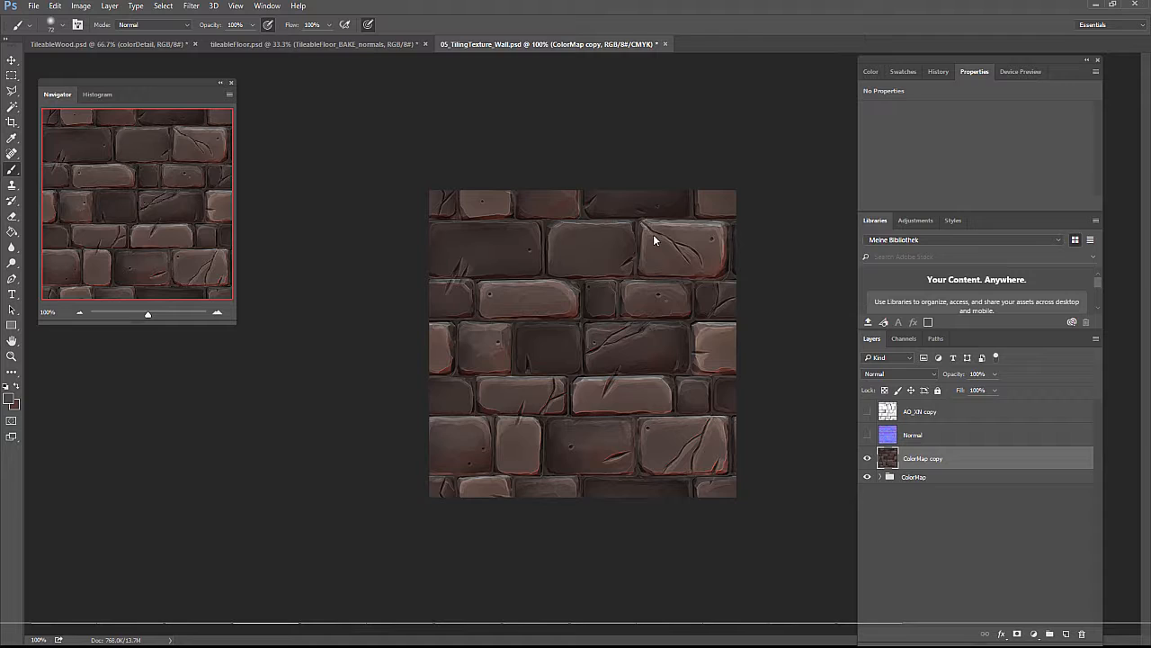
key(ctrl+plus)
key(ctrl+minus)
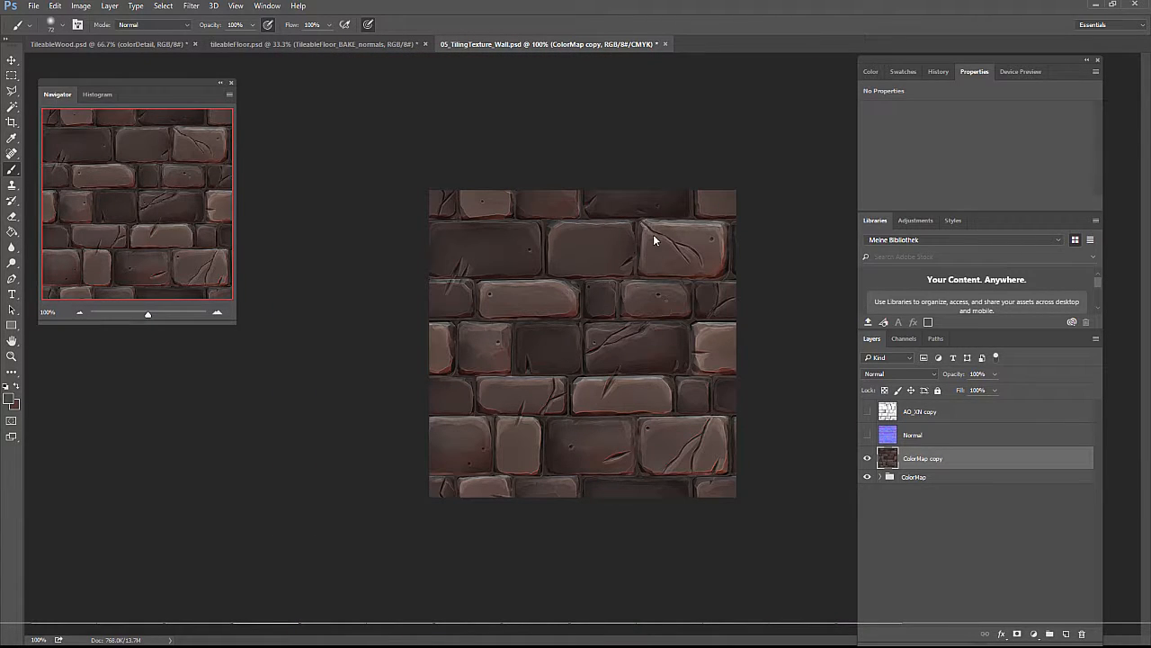